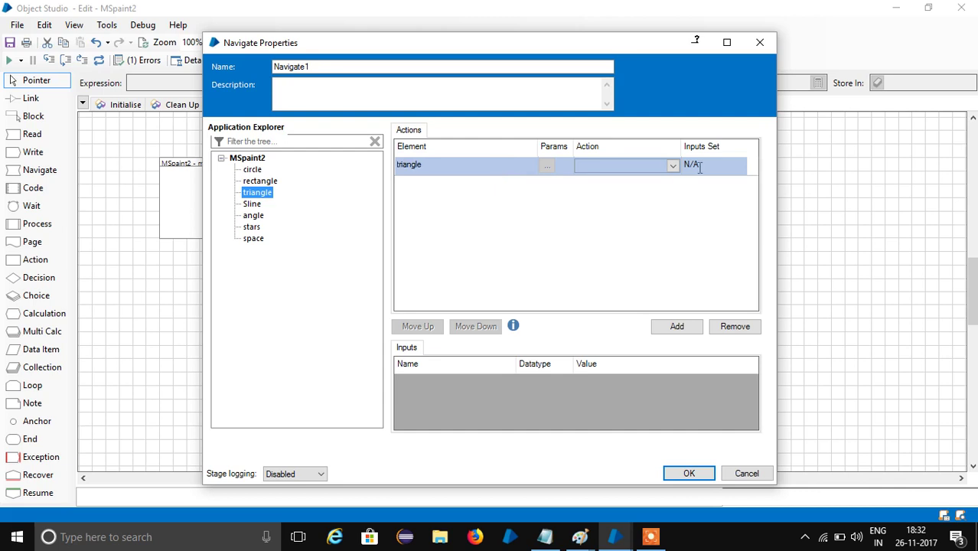
Set the triangle action to Global Mouse Click Centre and add two further action rows that use the space element
left_click(674, 166)
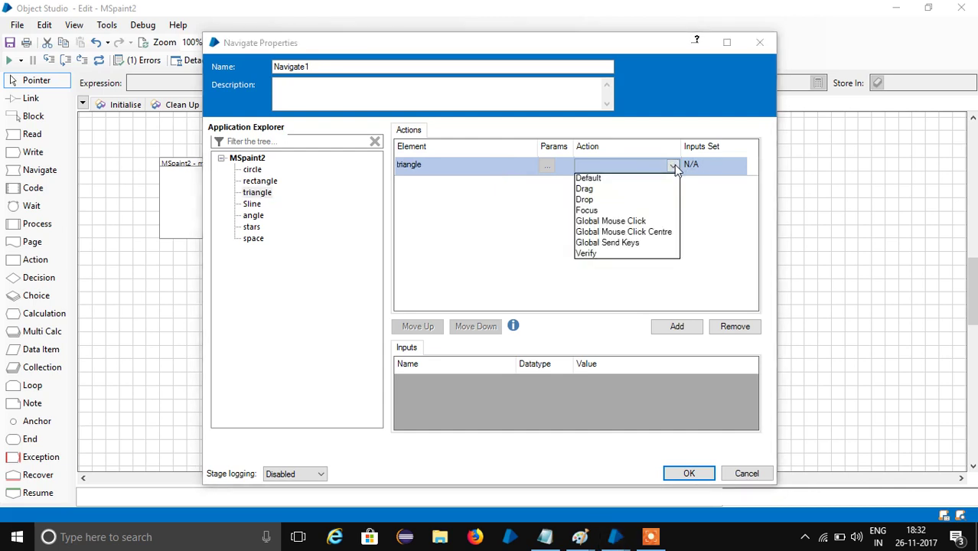
left_click(660, 231)
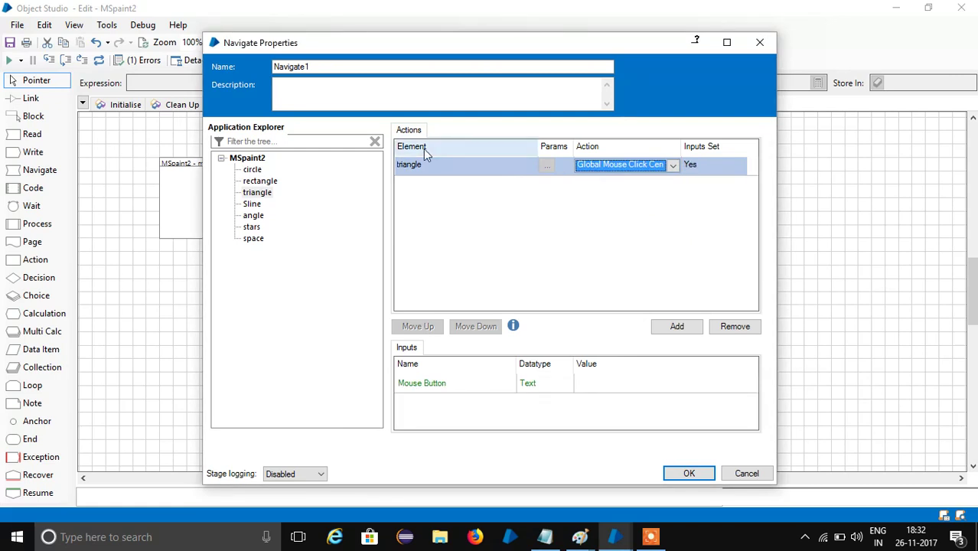
left_click(679, 326)
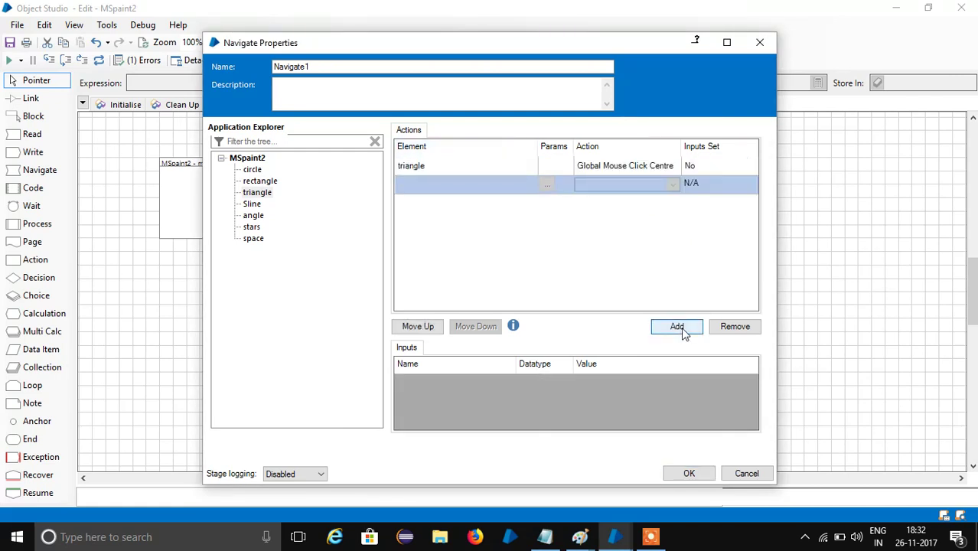
left_click(678, 327)
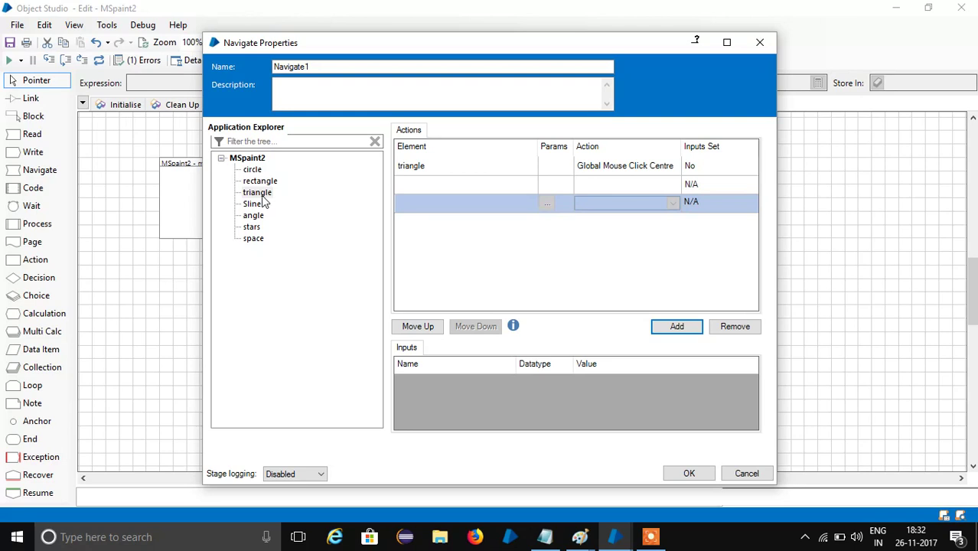
left_click(256, 239)
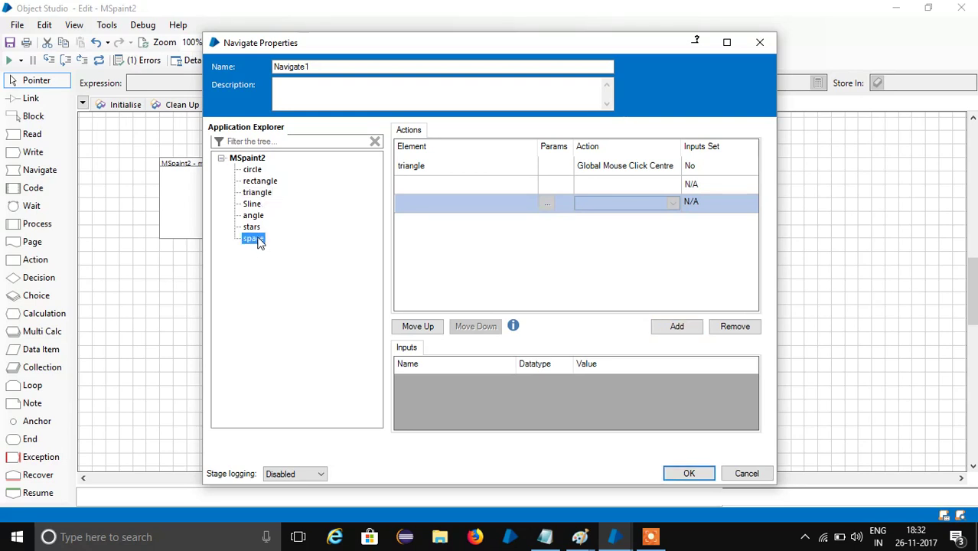
left_click_drag(257, 240, 444, 202)
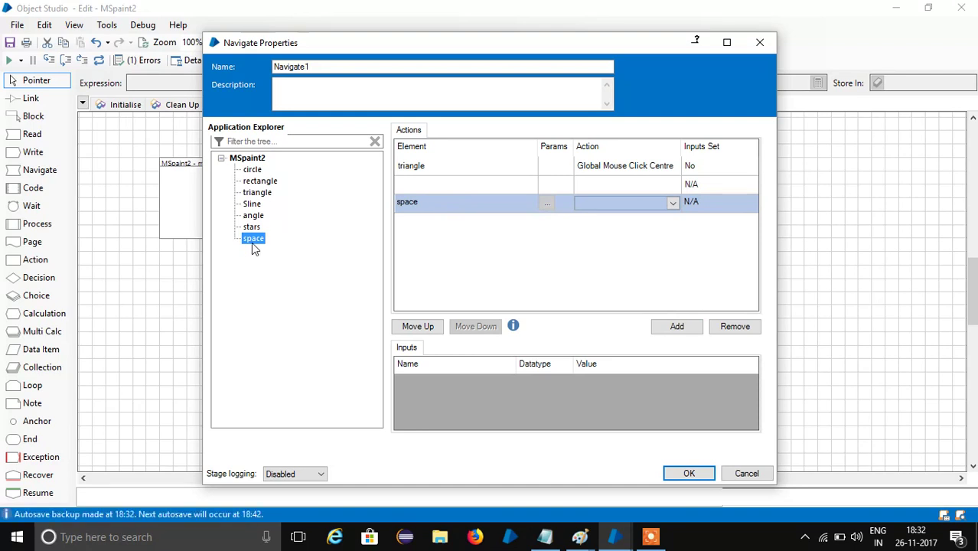
left_click_drag(253, 240, 418, 187)
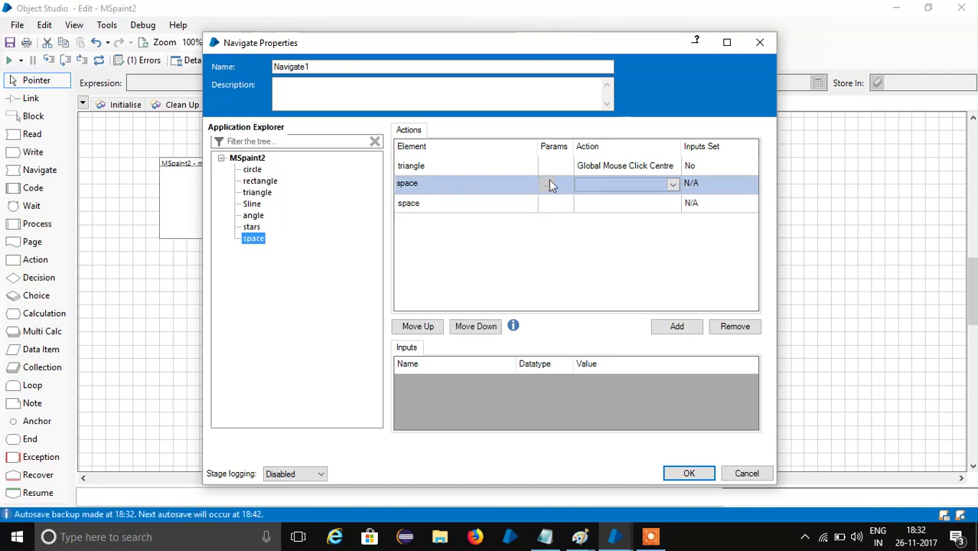
Try Click Window Centre and Global Mouse Click Centre as the action of the first space row
left_click(673, 185)
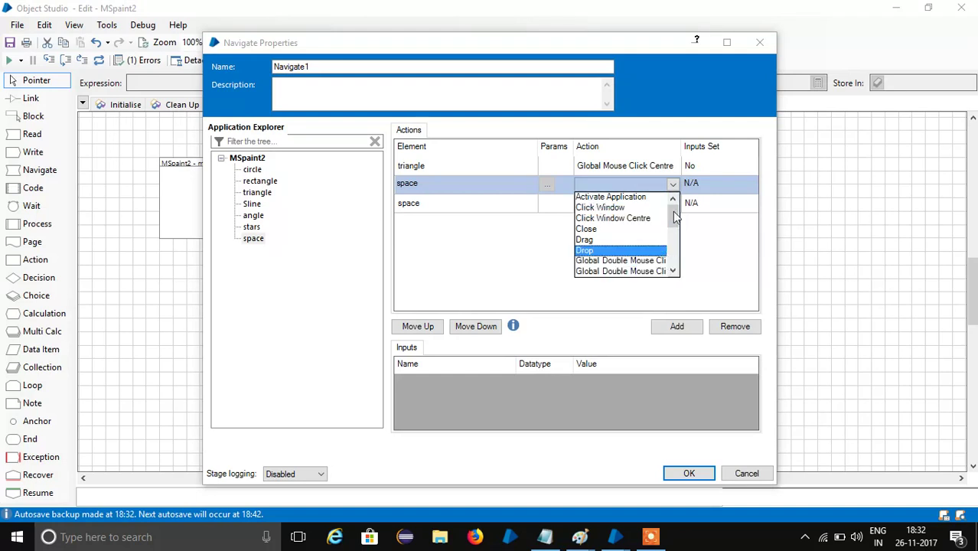
left_click(641, 218)
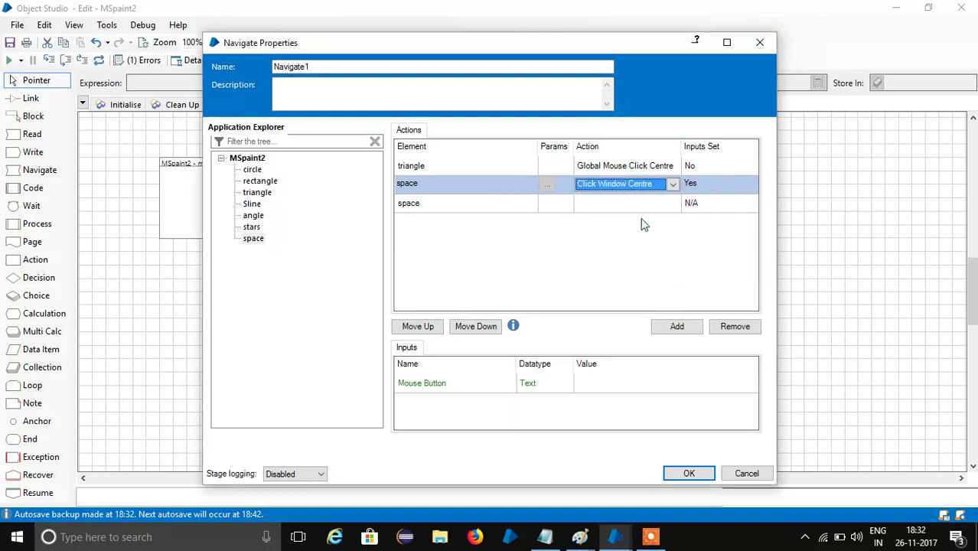
left_click(673, 186)
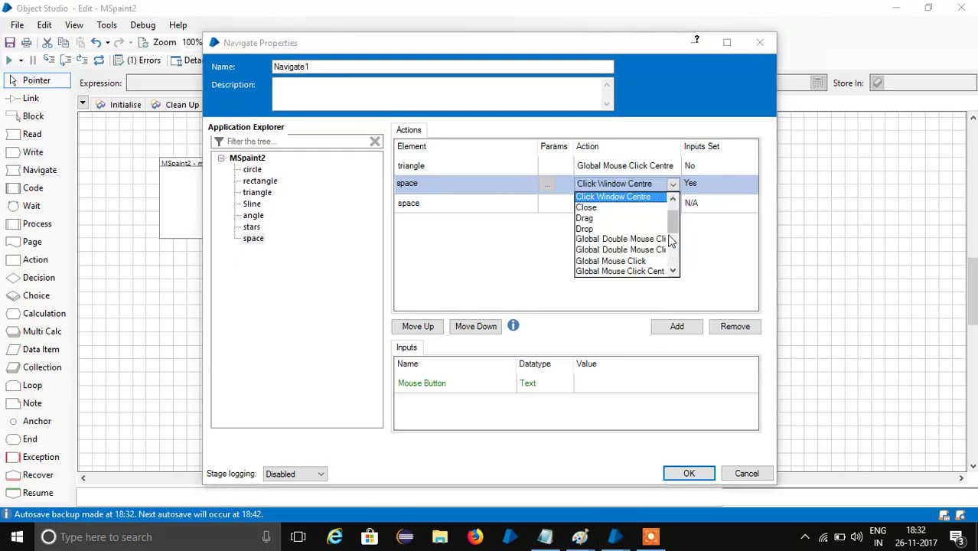
mouse_move(671, 237)
left_mouse_down()
mouse_move(673, 218)
mouse_move(670, 245)
left_mouse_up()
left_click(637, 242)
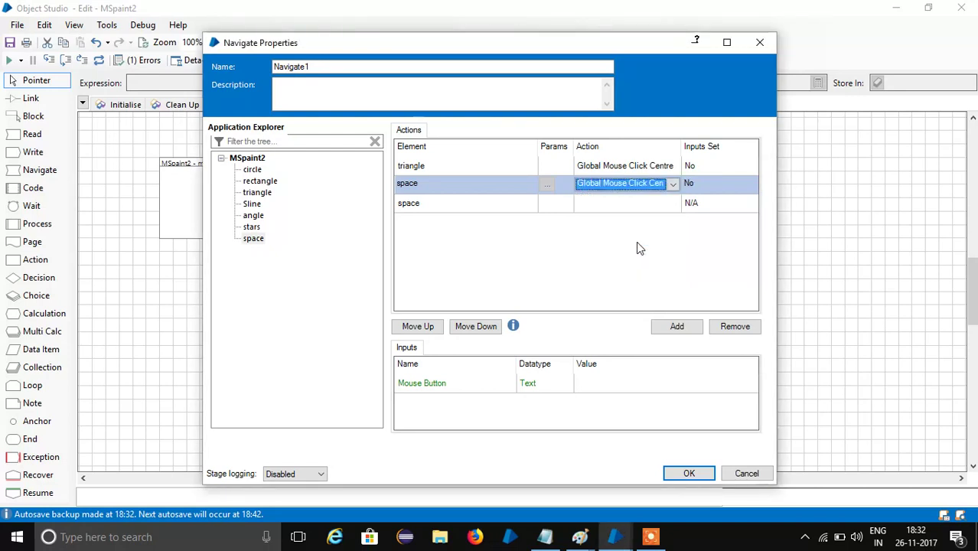
left_click(673, 185)
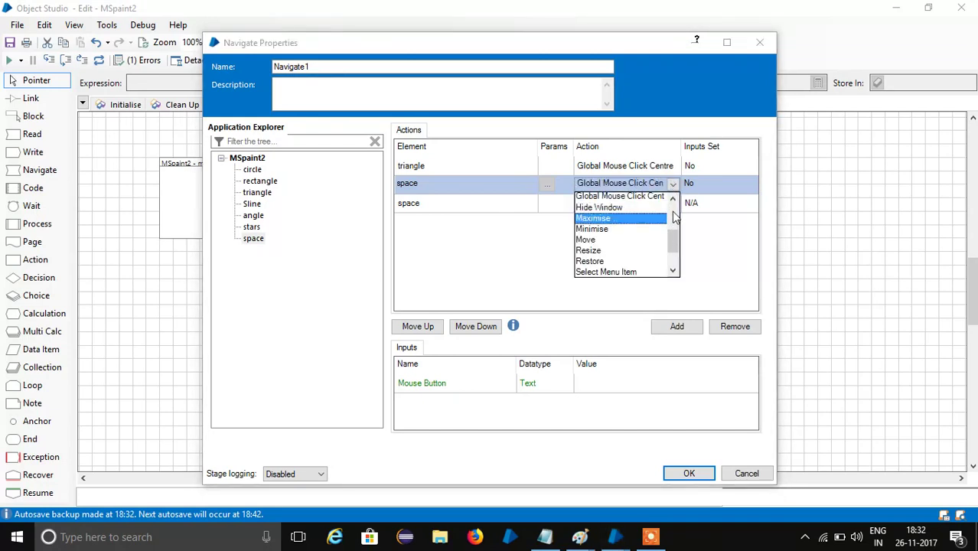
left_click_drag(674, 241, 674, 217)
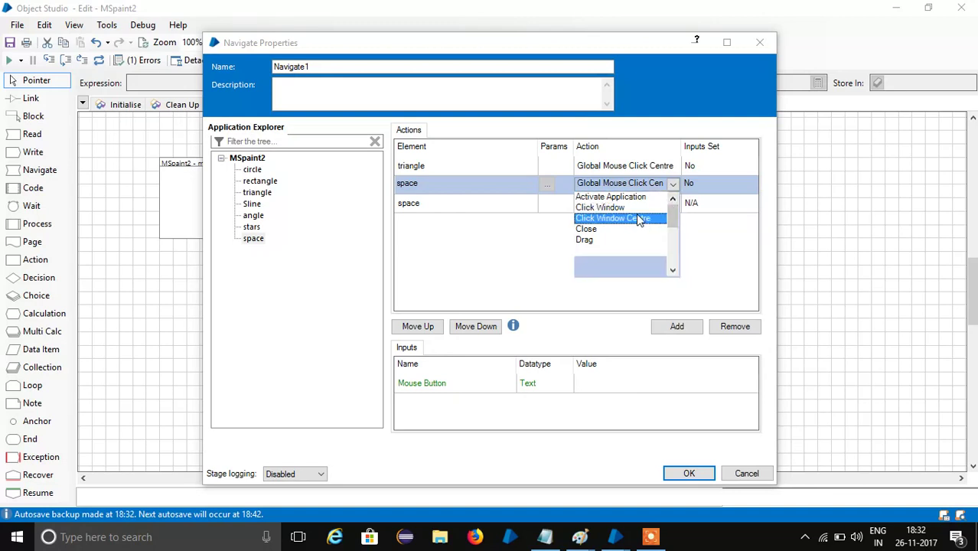
left_click(636, 214)
Set the first space row's action to Global Mouse Click with X 618 and Y 210
left_click(673, 184)
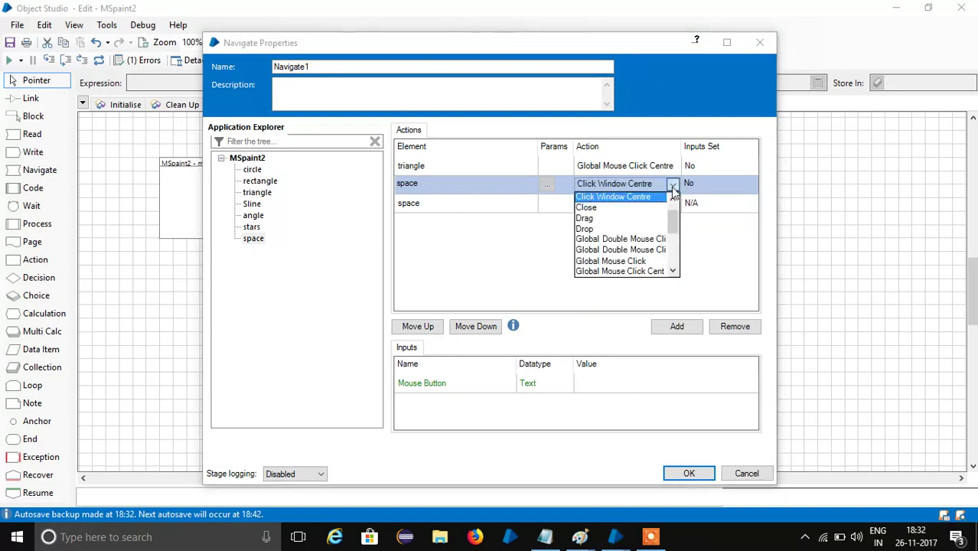
left_click(604, 261)
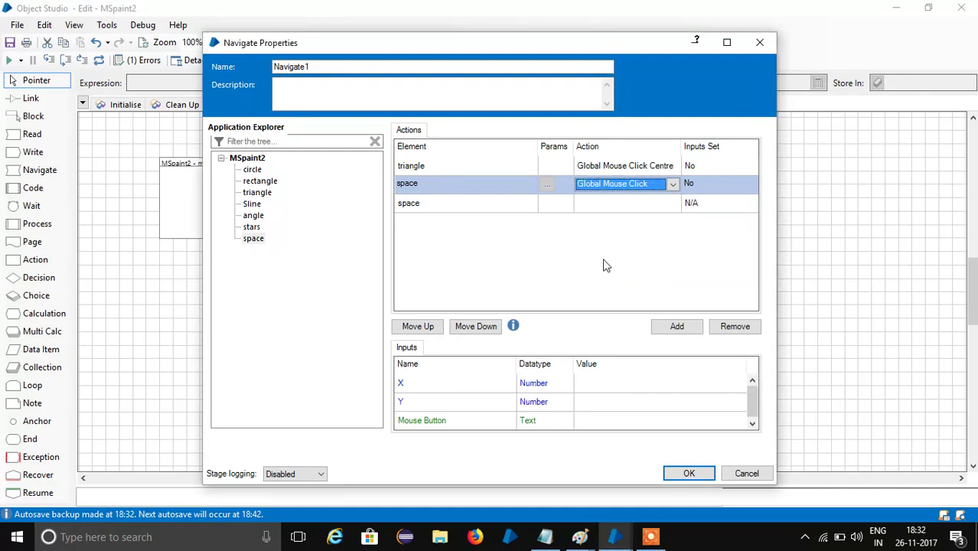
left_click(589, 383)
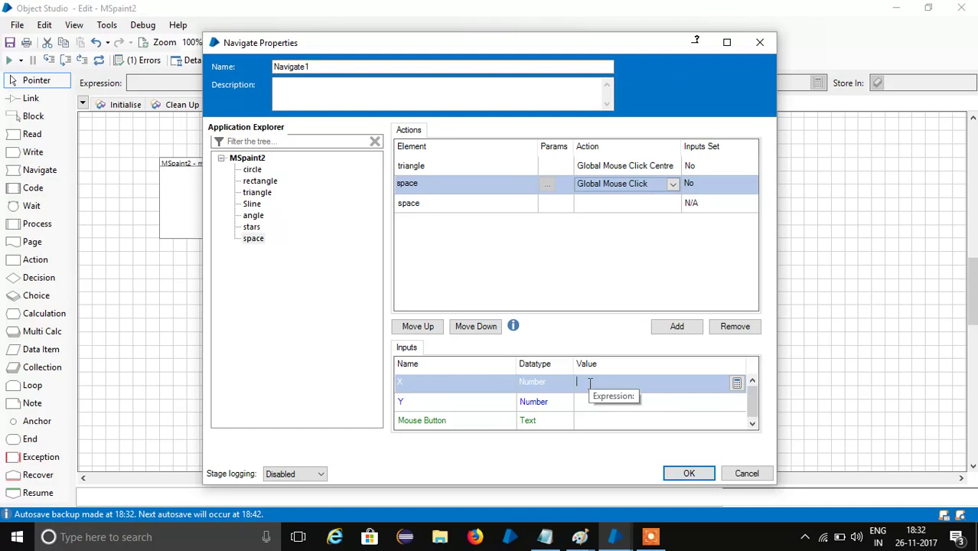
type("618")
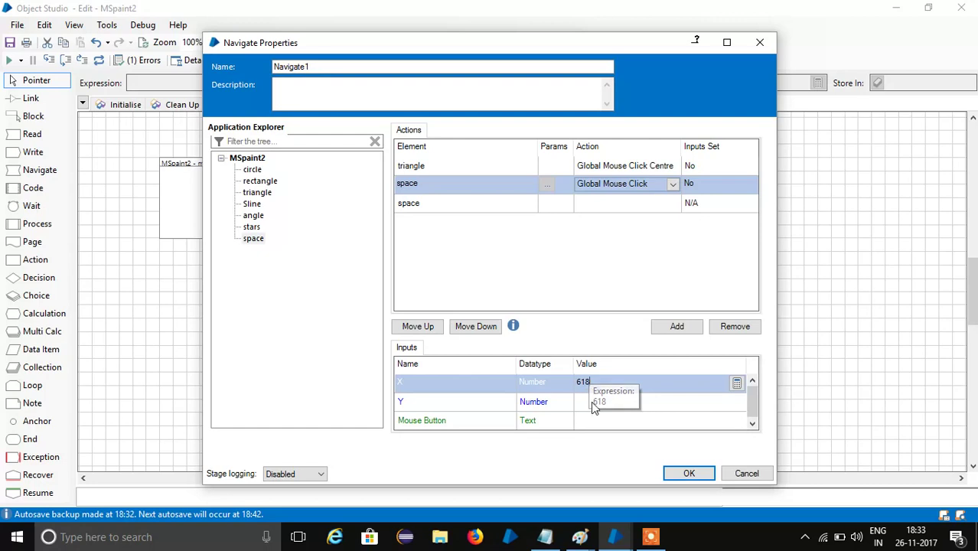
left_click(591, 402)
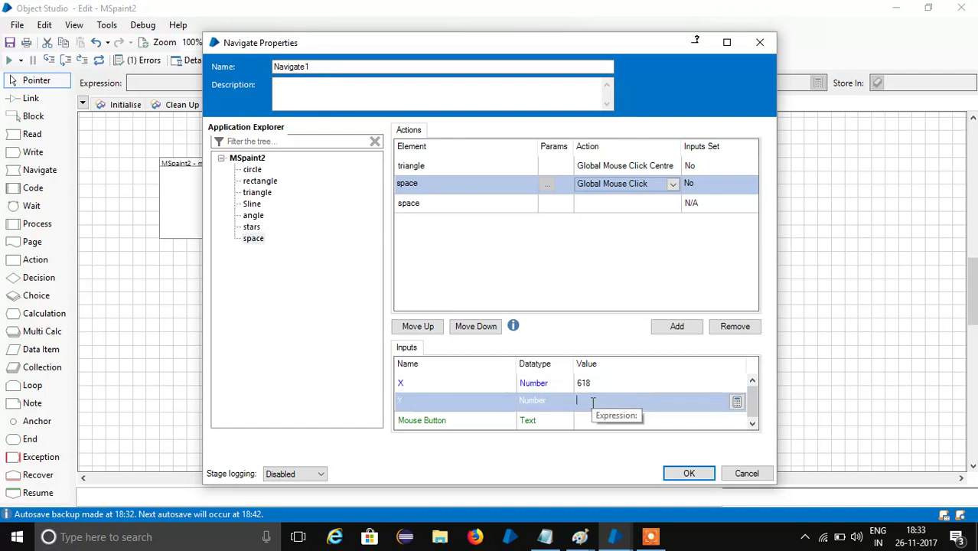
type("210")
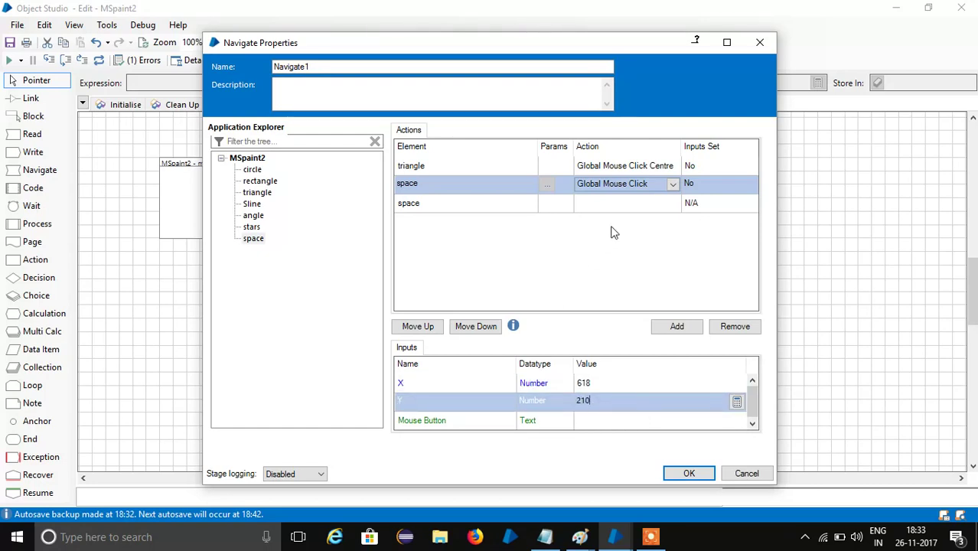
left_click(621, 184)
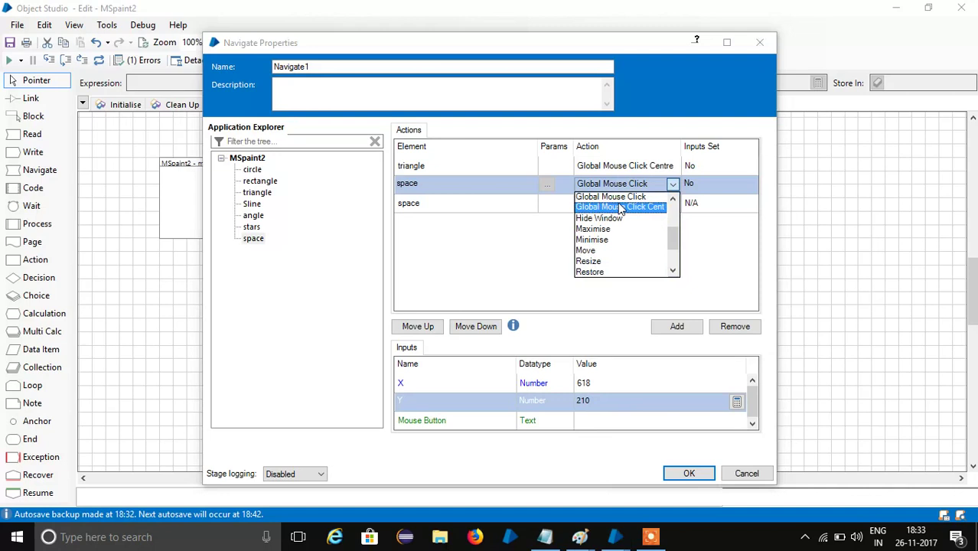
left_click(663, 199)
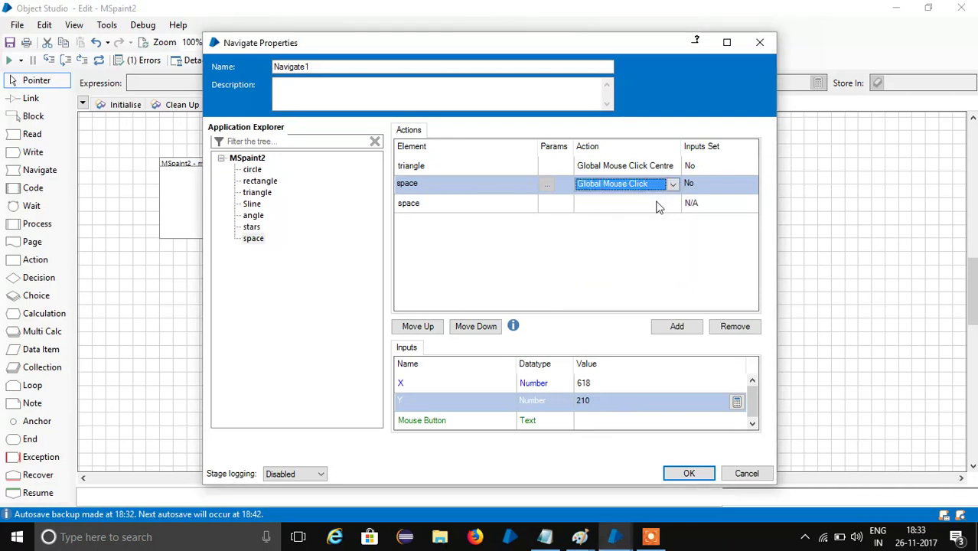
Set the second space row's action to Global Mouse Click with X 929 and Y 131, and confirm the stage properties
left_click(674, 205)
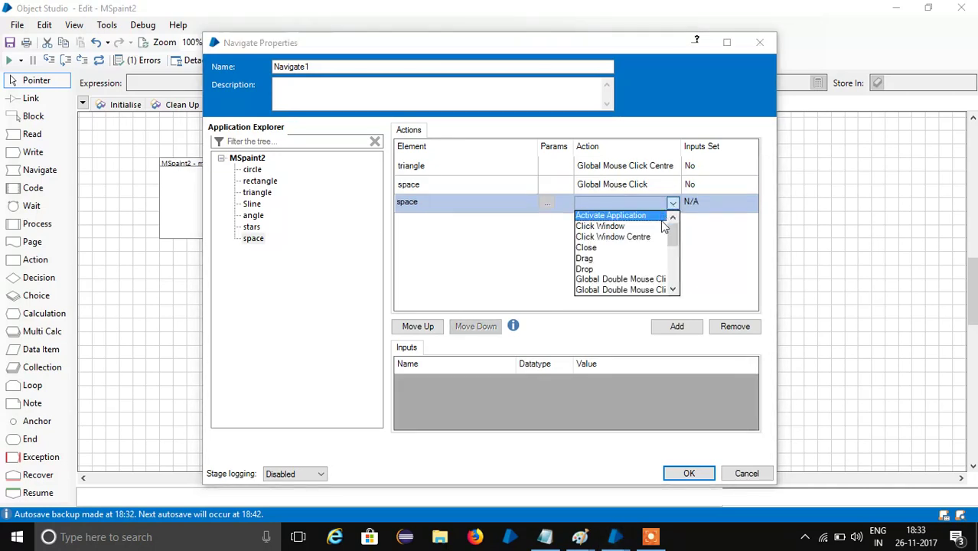
left_click_drag(673, 242, 674, 263)
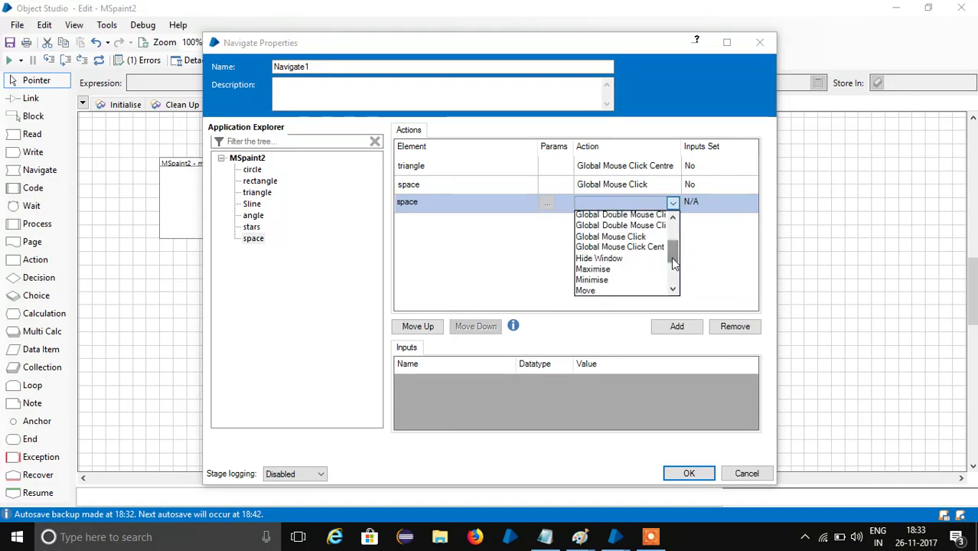
left_click(633, 237)
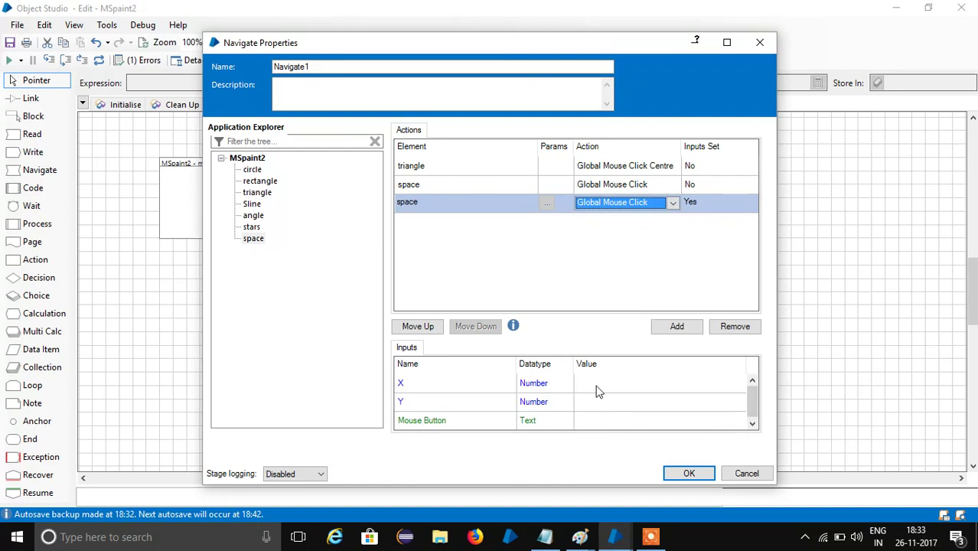
left_click(597, 385)
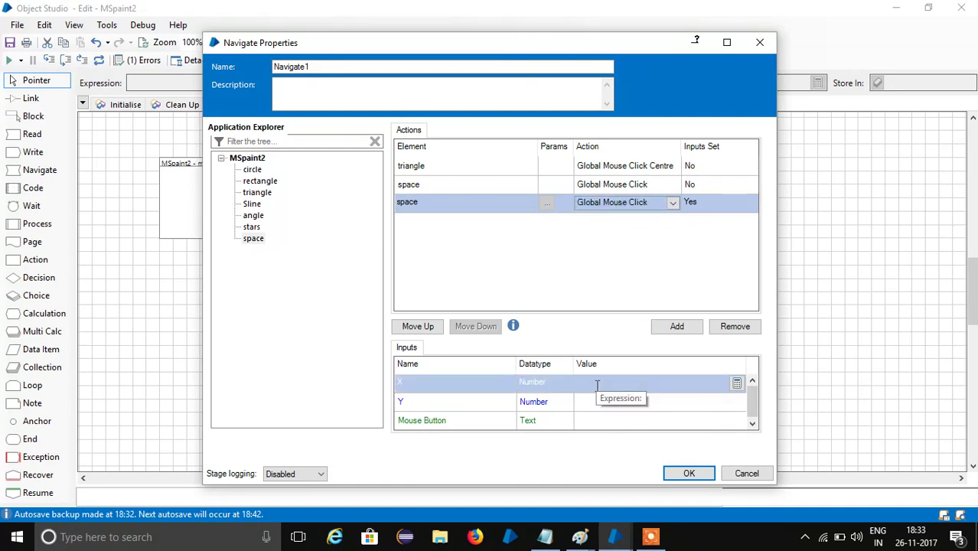
type("929")
left_click(613, 420)
left_click(598, 402)
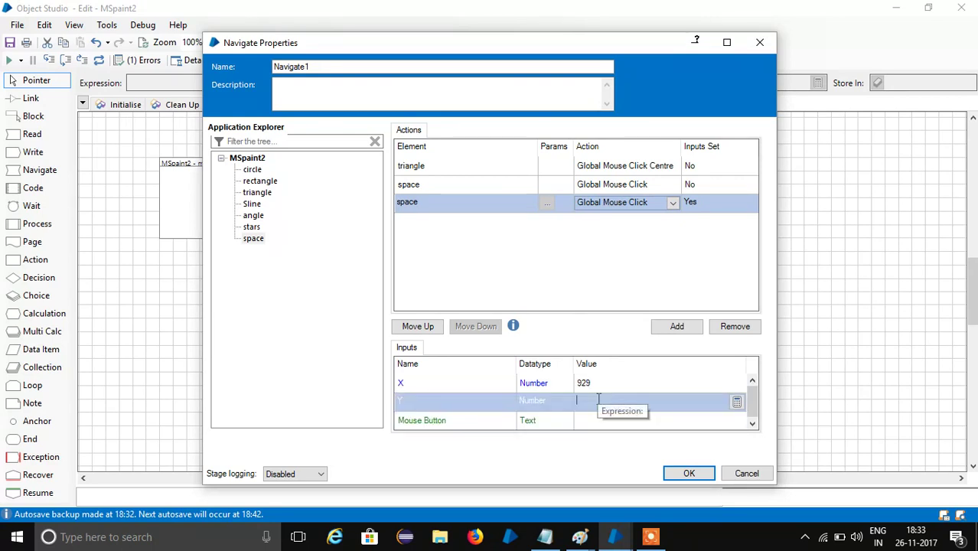
type("131")
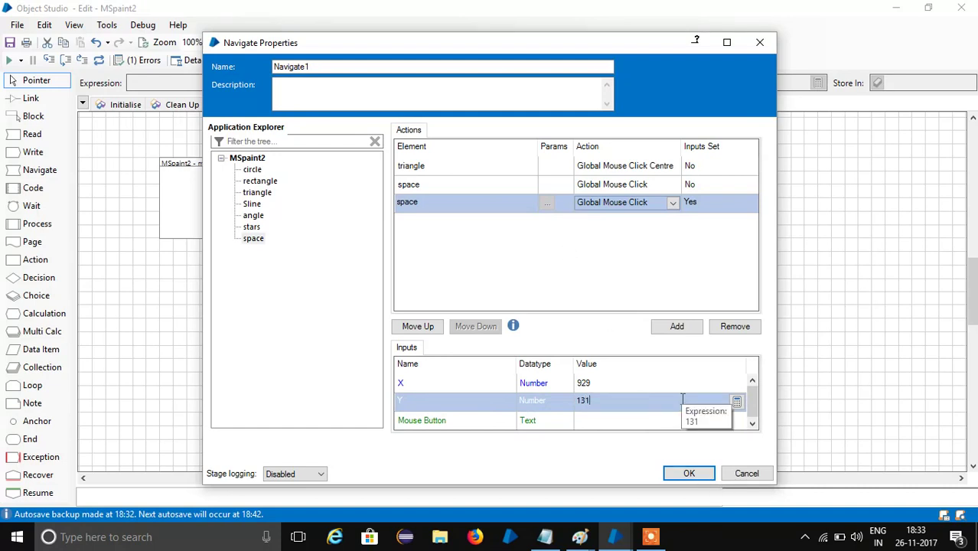
left_click(689, 475)
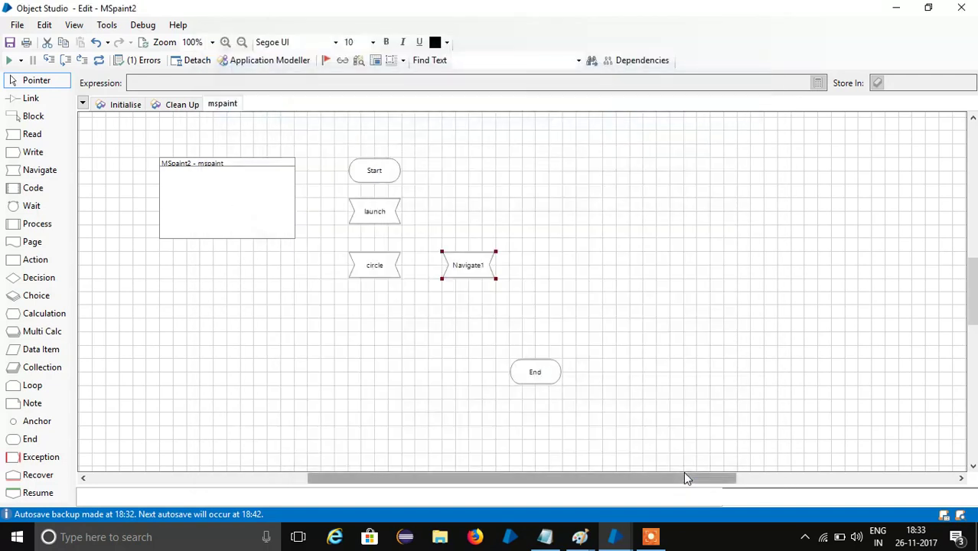
Rename the Navigate1 stage as triangle
double_click(475, 275)
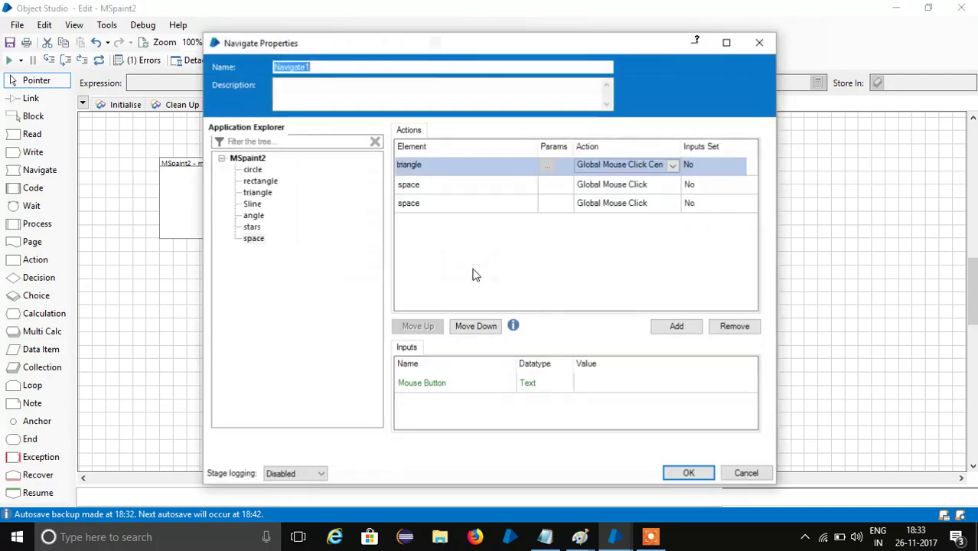
left_click(352, 67)
left_click_drag(352, 67, 258, 71)
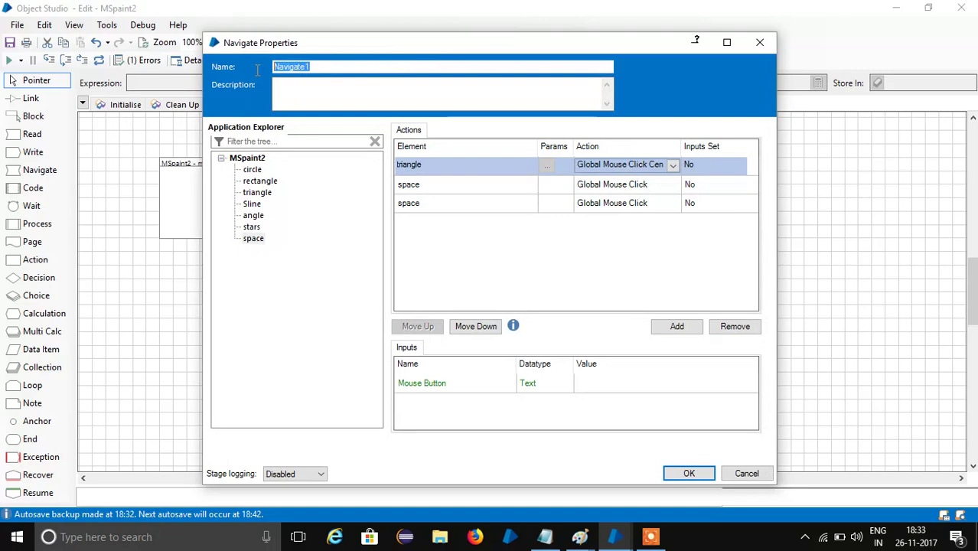
type("tr")
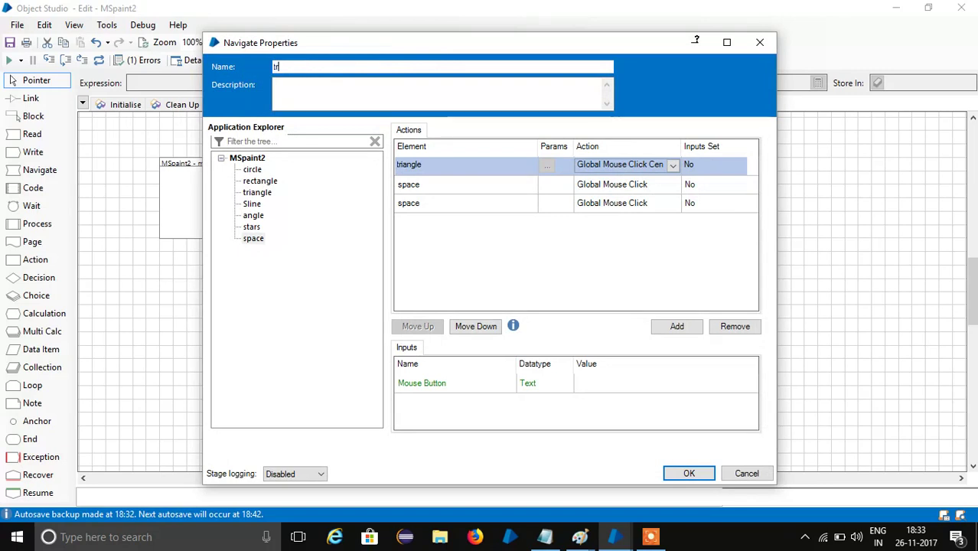
type("iang")
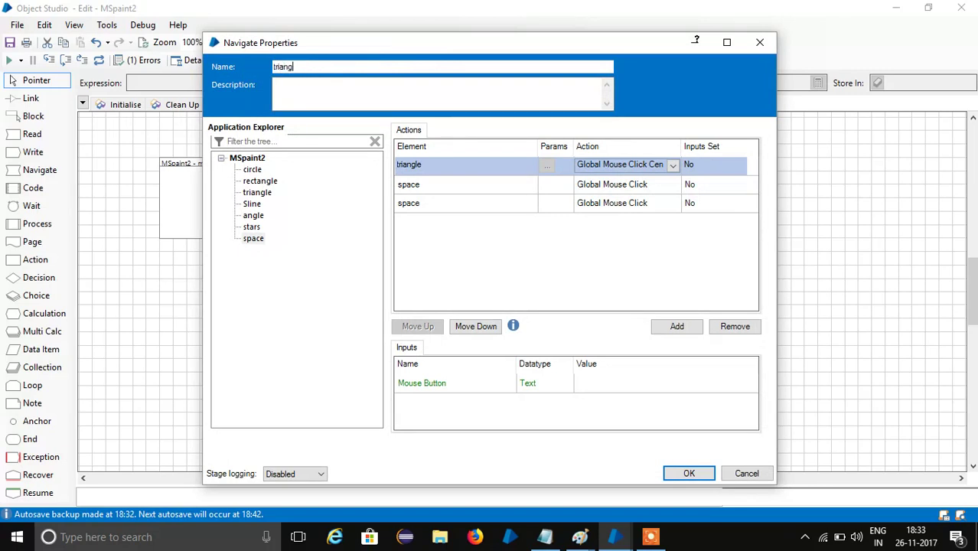
type("le")
left_click(689, 473)
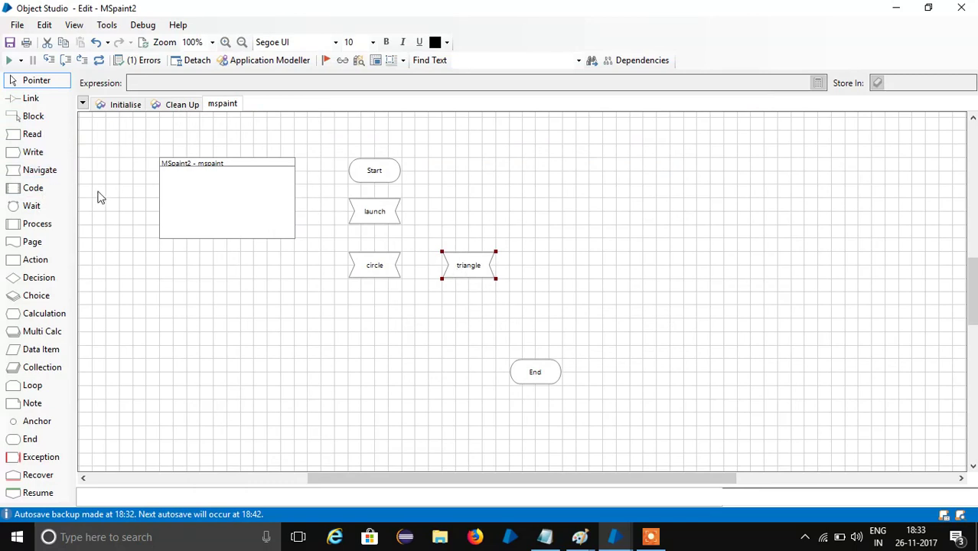
Add a Navigate stage to the right of the triangle stage and assign the rectangle element to its first action row
left_click_drag(40, 170, 573, 263)
double_click(566, 271)
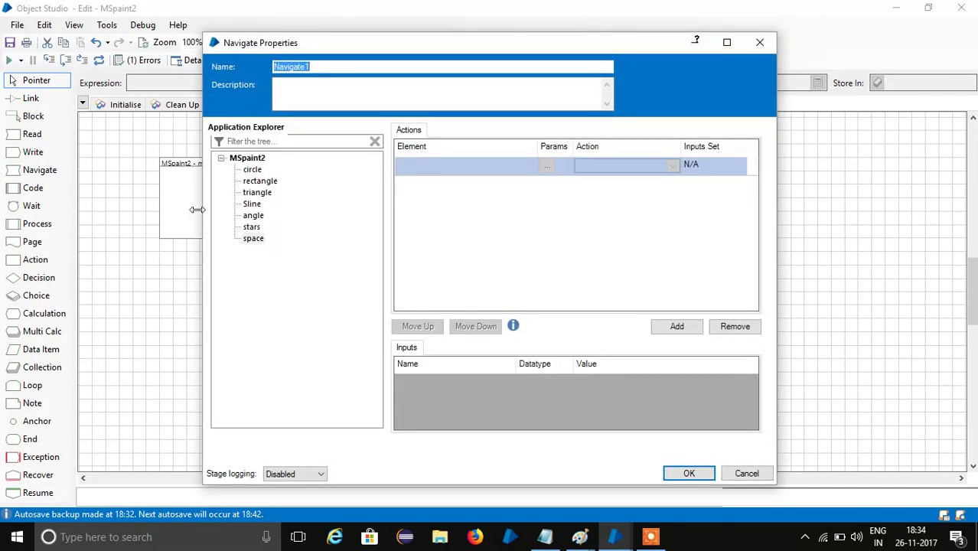
left_click(259, 182)
left_click_drag(258, 183, 431, 165)
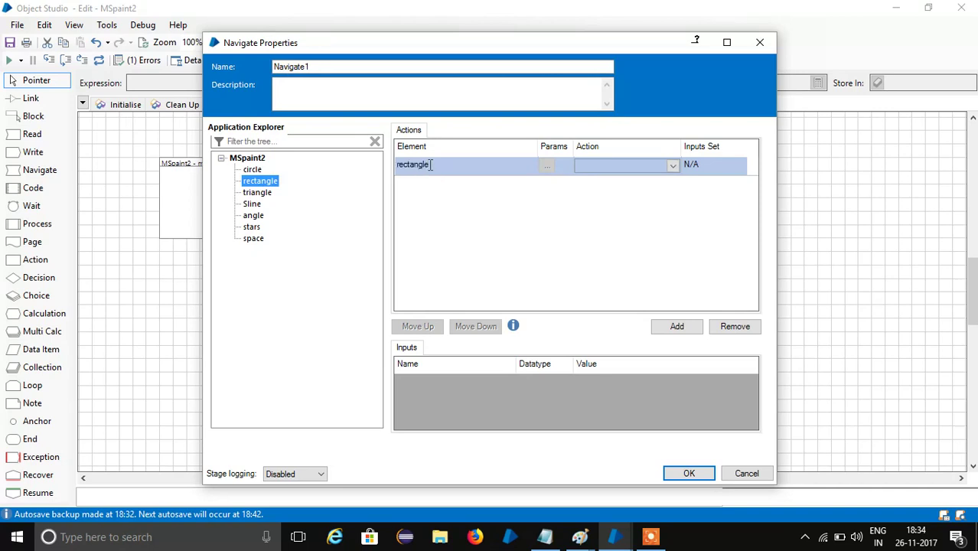
Set the rectangle row's action to Global Mouse Click Centre and add two more action rows
left_click(673, 166)
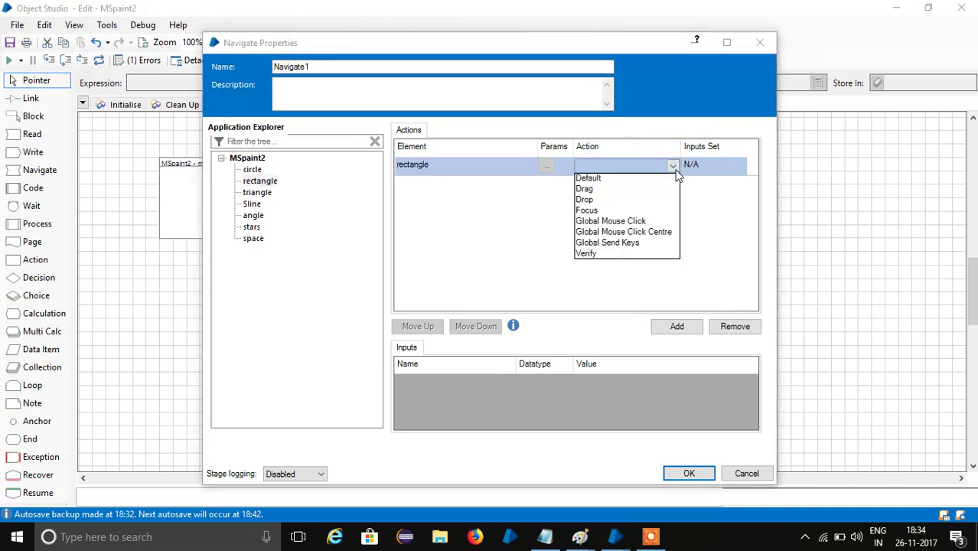
left_click(659, 232)
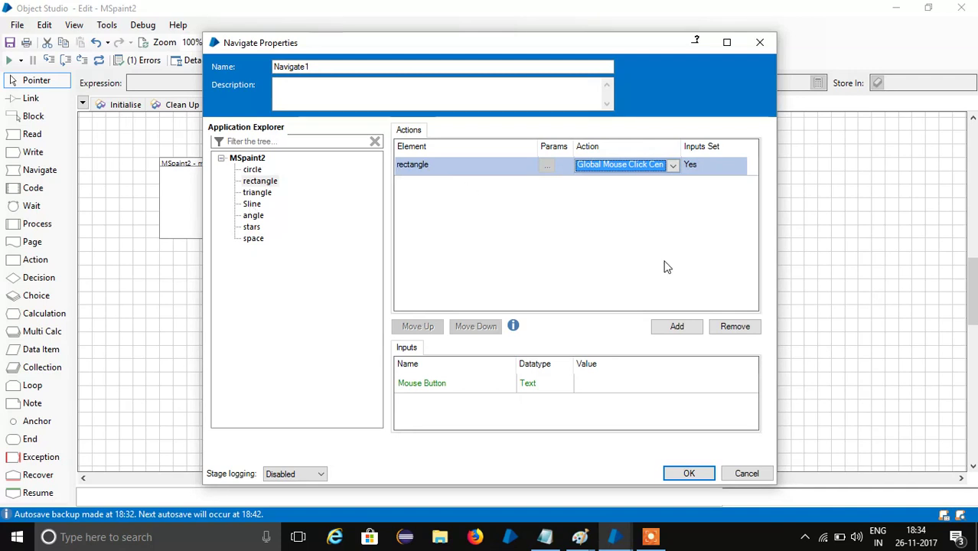
left_click(692, 331)
left_click(692, 330)
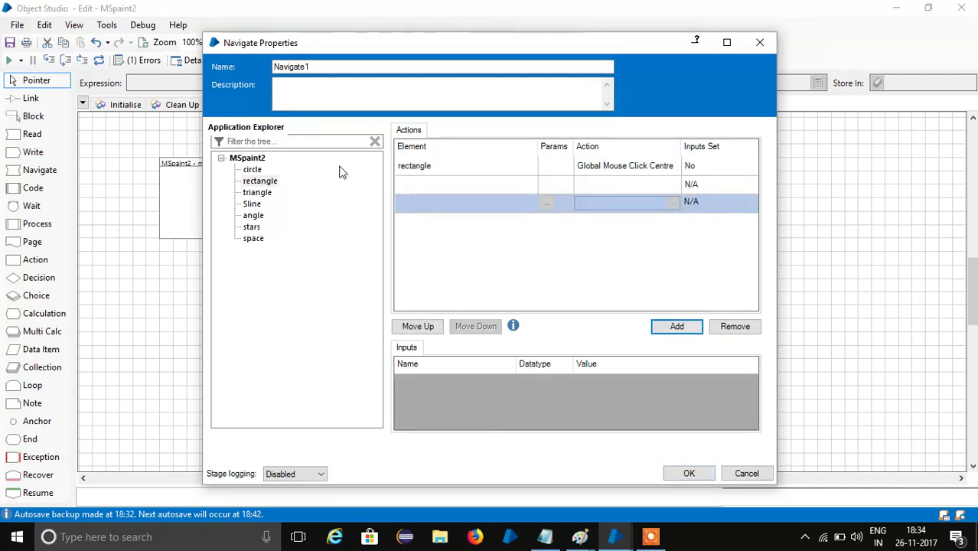
Assign the space element to both empty action rows
left_click(261, 192)
left_click(263, 181)
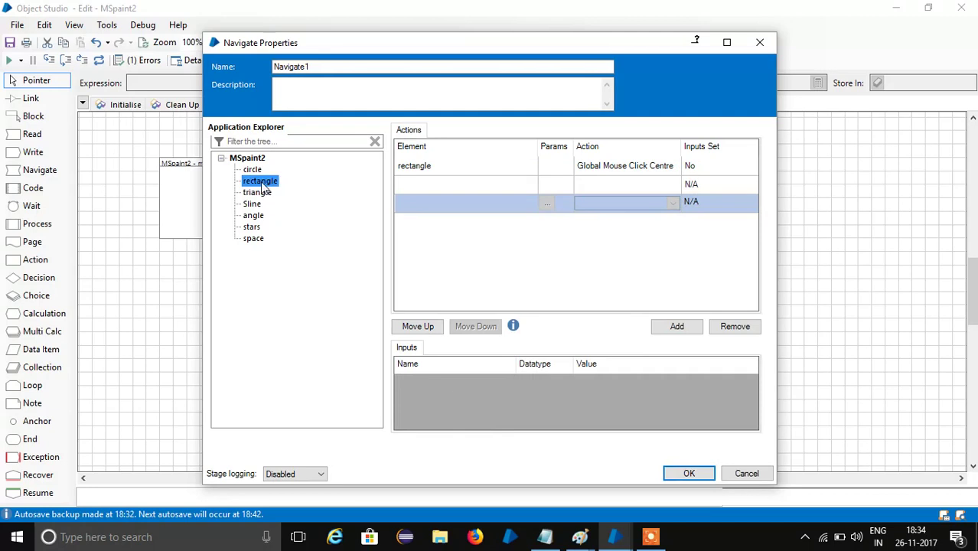
left_click(253, 239)
left_click_drag(254, 245, 430, 184)
Set the first space row's action to Drag with X 669 and Y 248
left_click(673, 184)
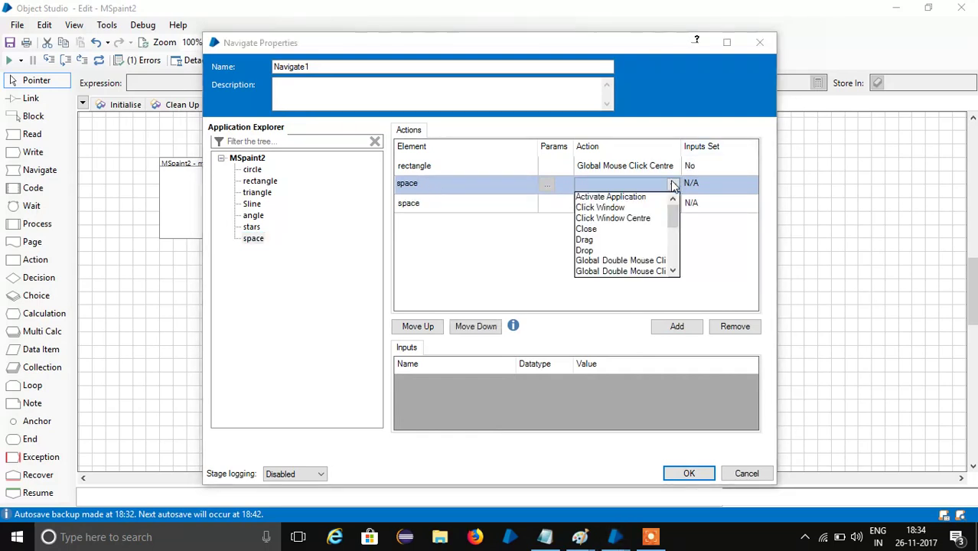
left_click(648, 242)
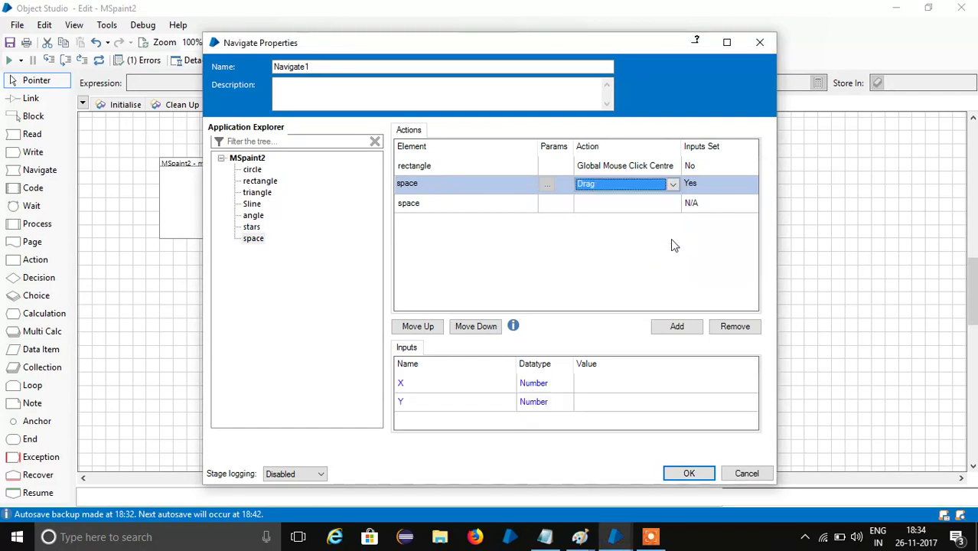
left_click(601, 385)
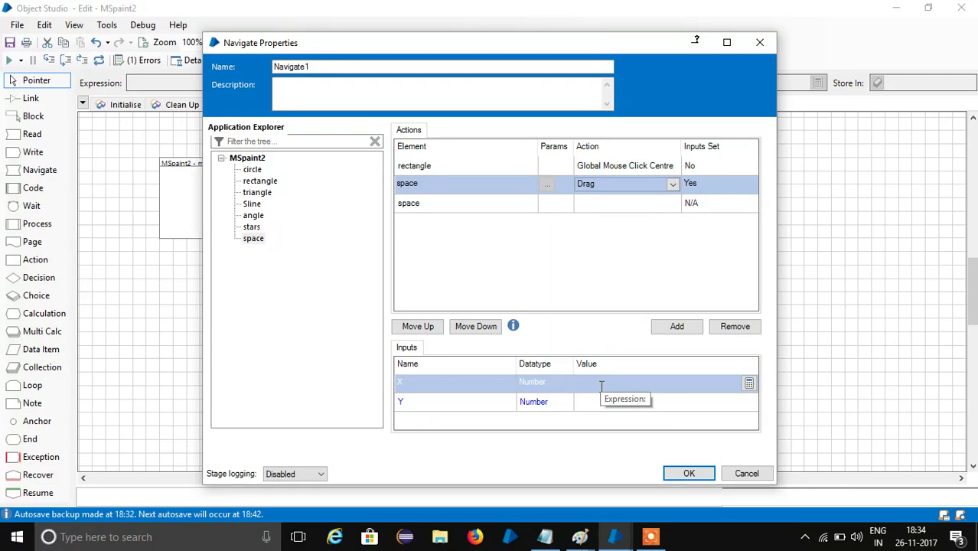
type("669")
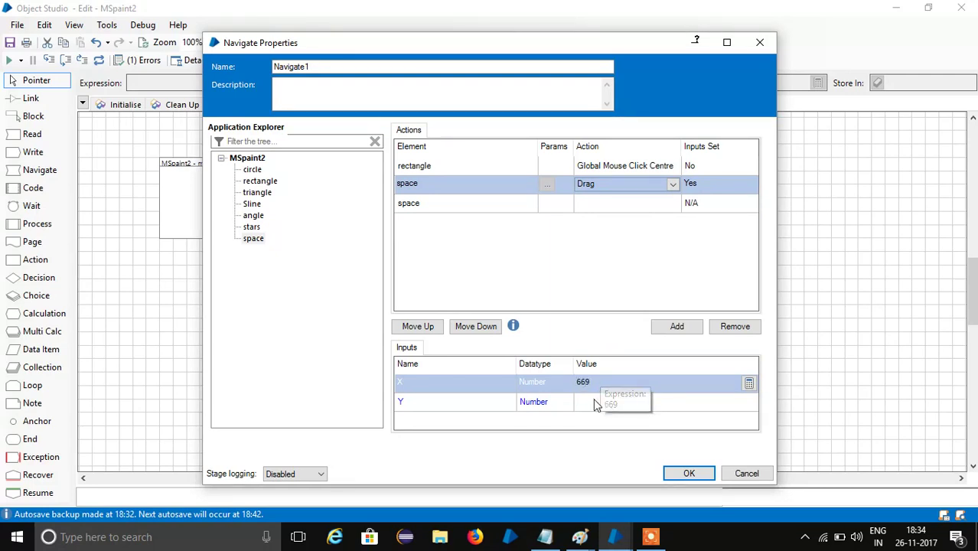
left_click(593, 401)
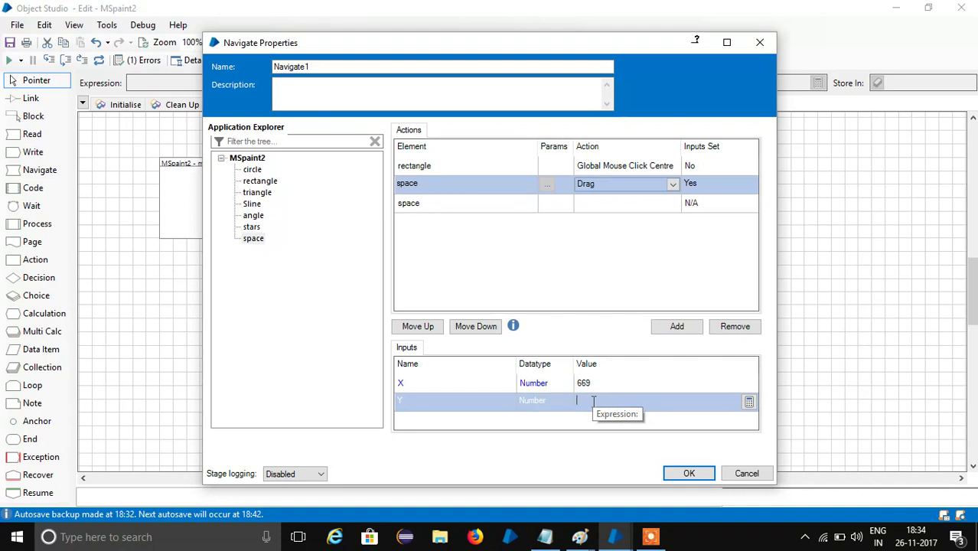
type("248")
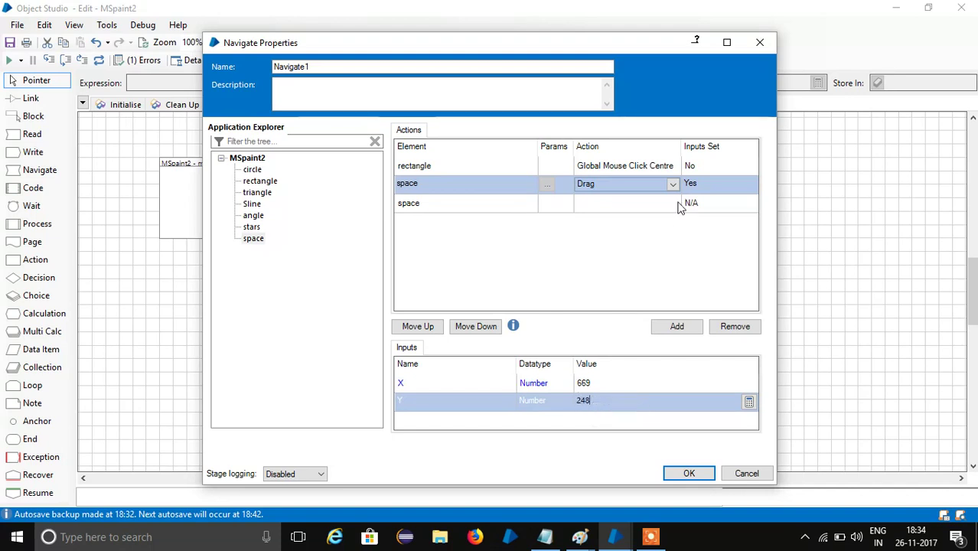
Set the second space row's action to Drop with X 722 and Y 354
left_click(631, 204)
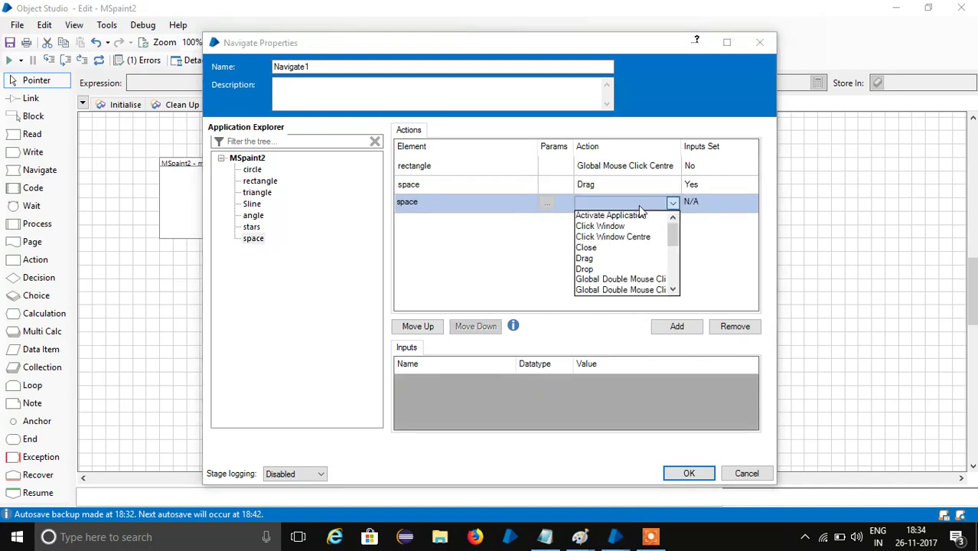
left_click(612, 269)
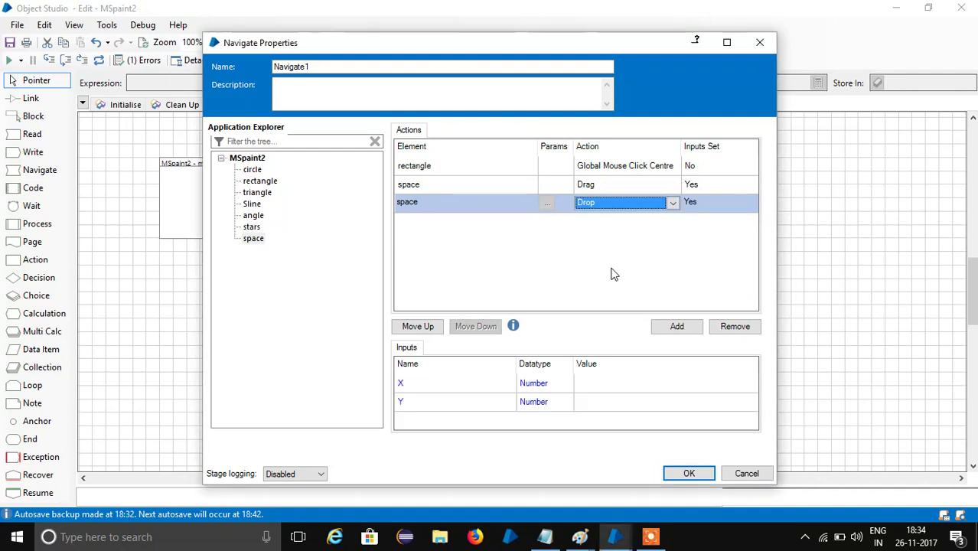
left_click(595, 381)
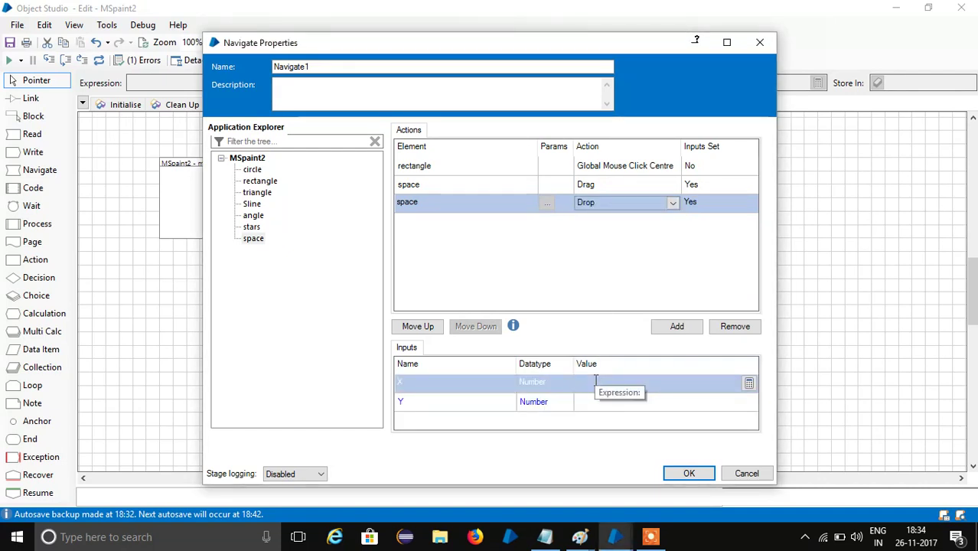
type("722")
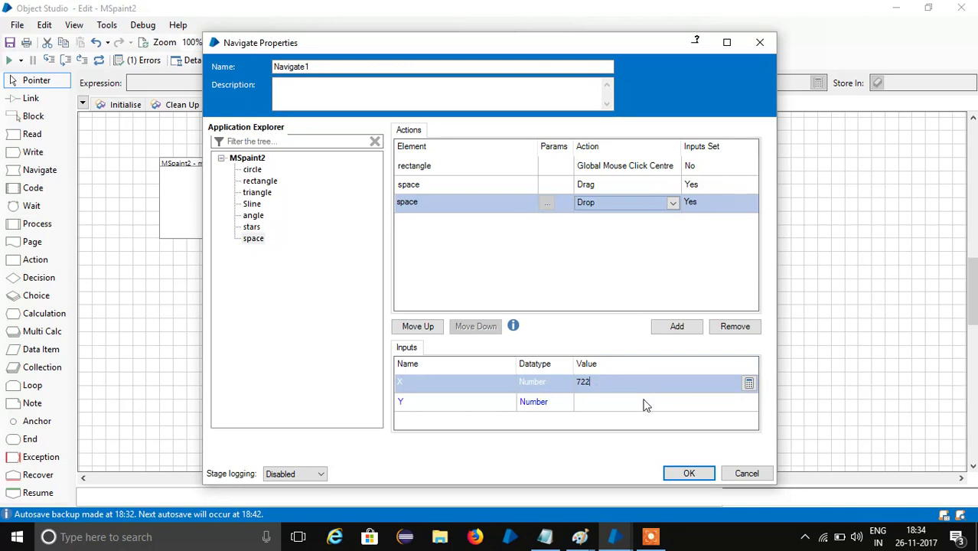
left_click(644, 401)
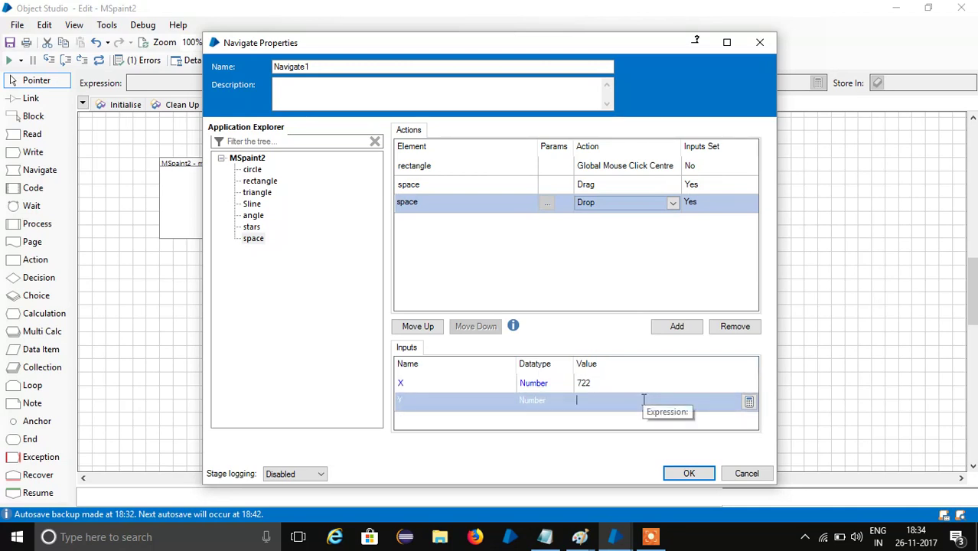
type("354")
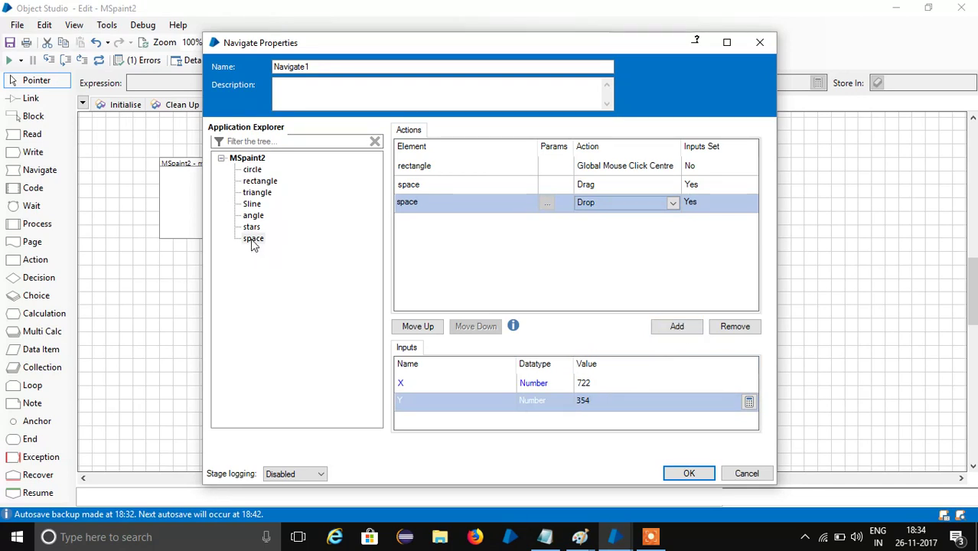
Add a third space row with the Drag action at X 769 and Y 274
left_click(678, 328)
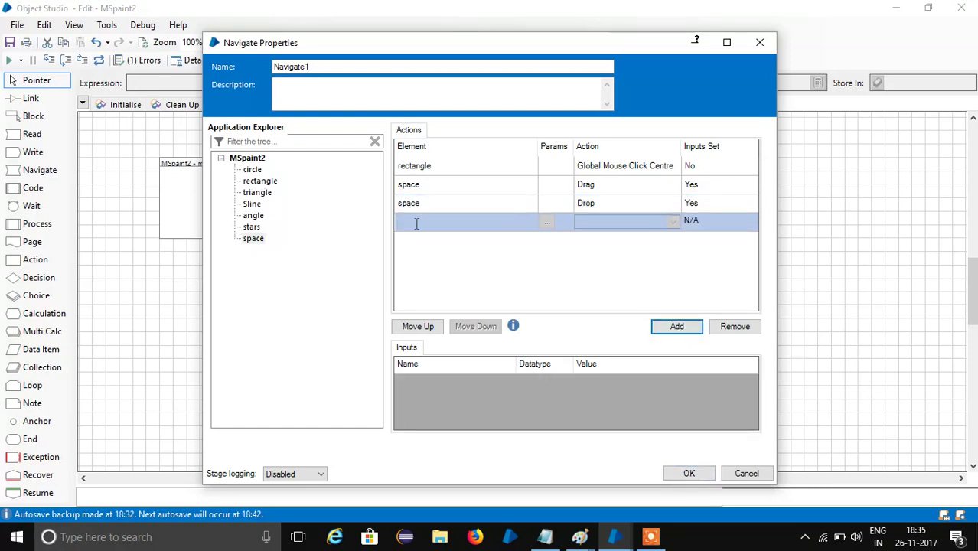
left_click_drag(254, 238, 413, 216)
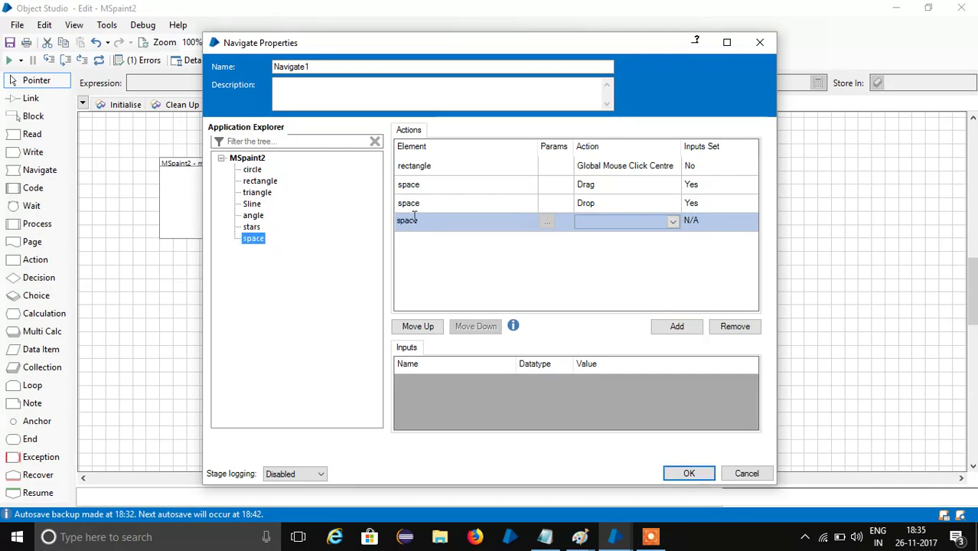
left_click(673, 222)
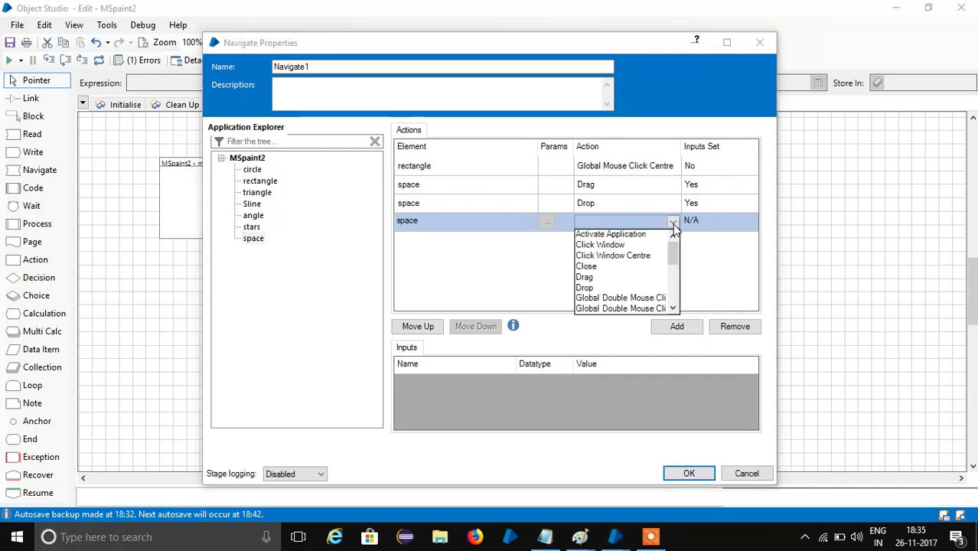
left_click(648, 276)
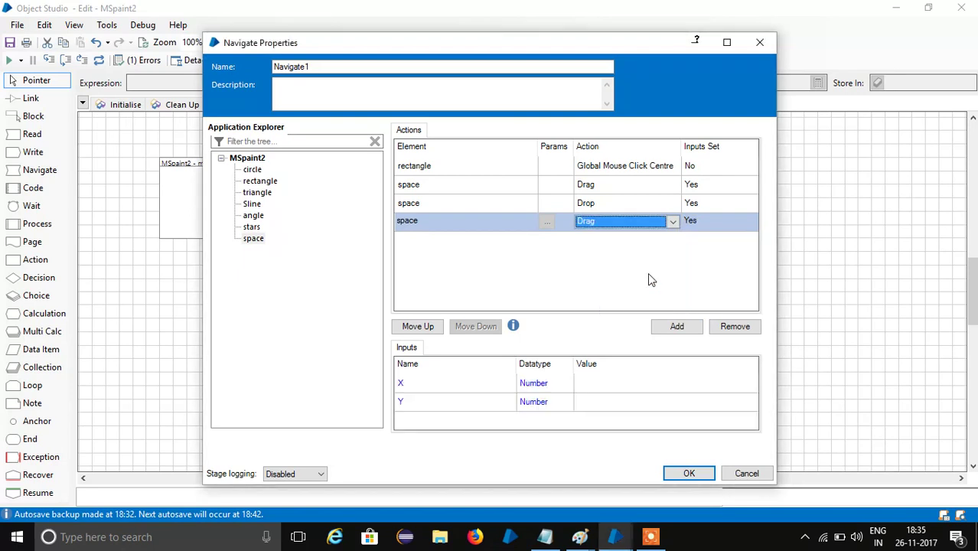
left_click(588, 382)
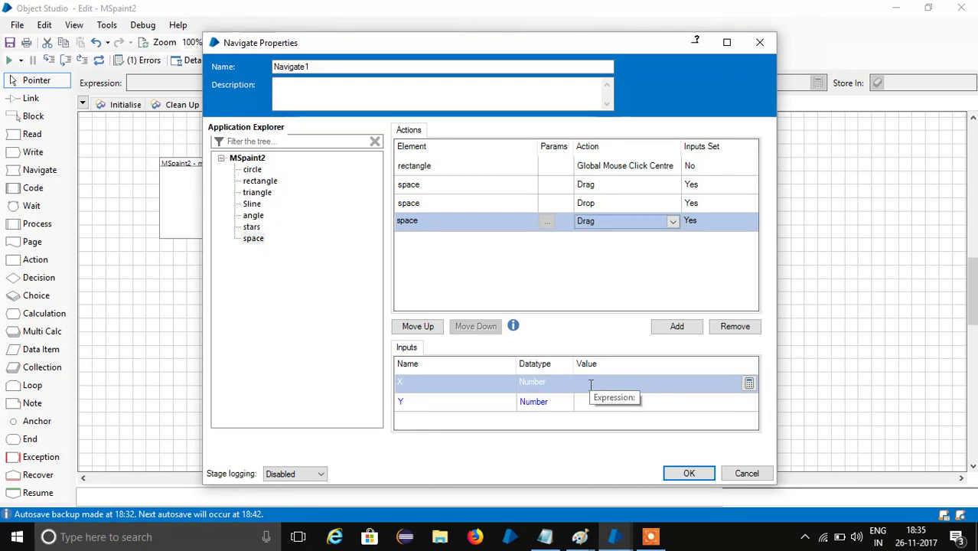
type("7")
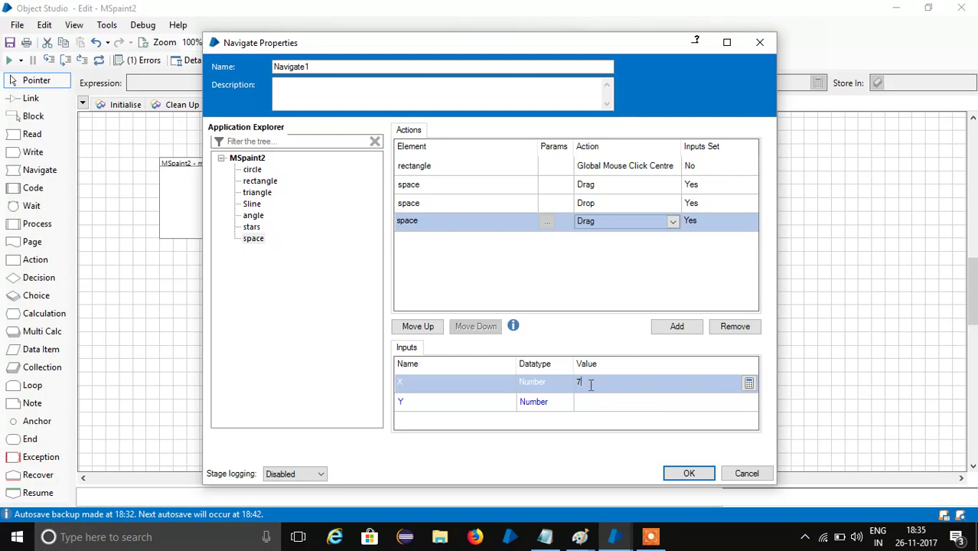
type("69")
left_click(591, 403)
type("274")
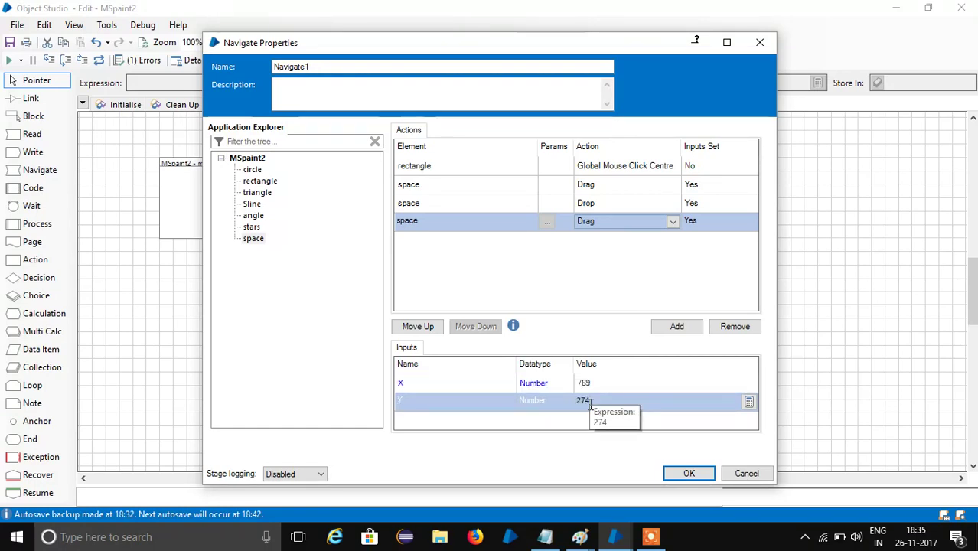
Add a fourth space row with the Drop action at X 818 and Y 314, and confirm the stage properties
left_click(675, 328)
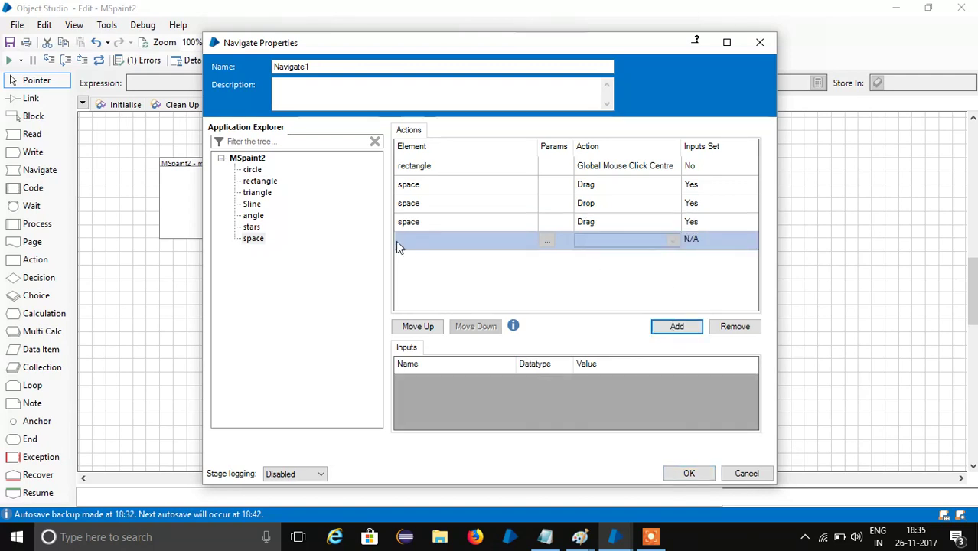
left_click_drag(261, 242, 454, 234)
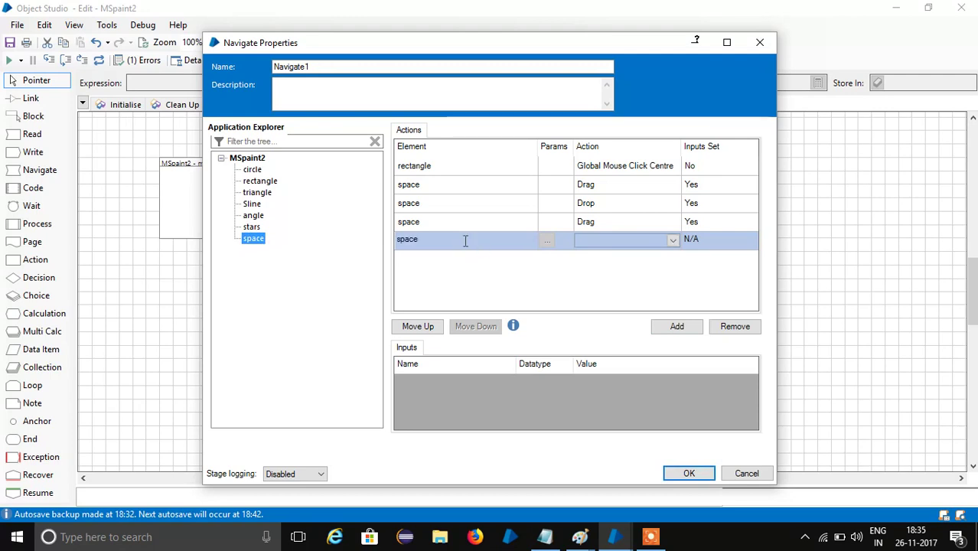
left_click(673, 241)
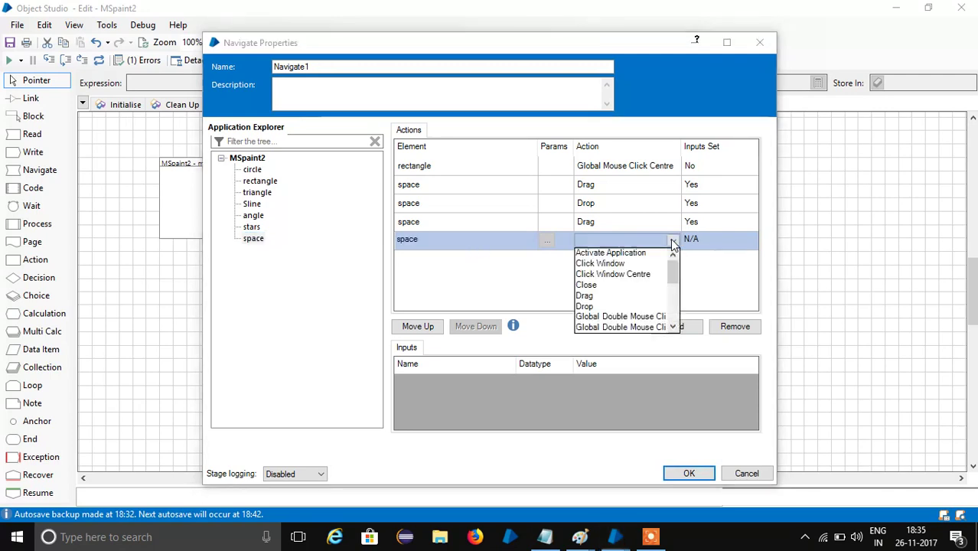
left_click(644, 306)
left_click(614, 388)
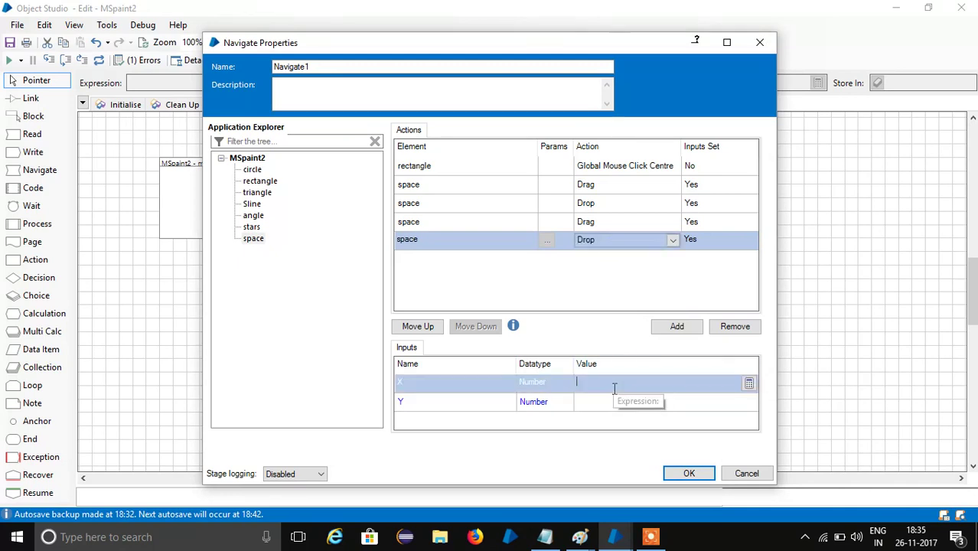
type("818")
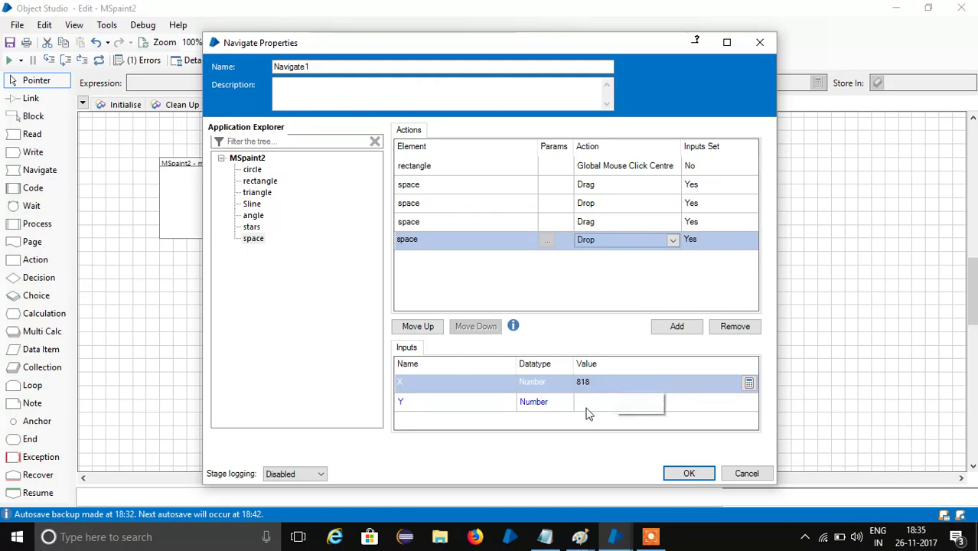
left_click(586, 407)
type("314")
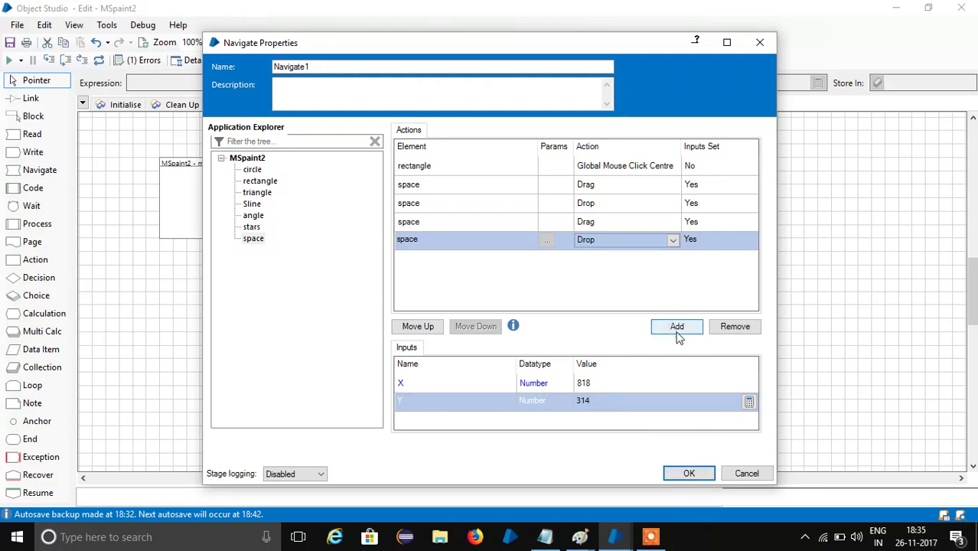
left_click(689, 474)
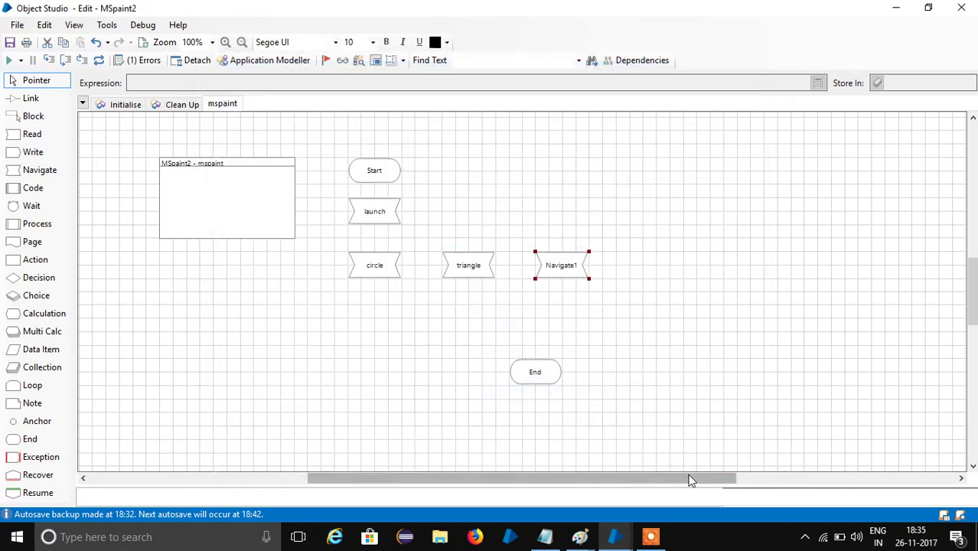
Rename the Navigate1 stage as Door
double_click(560, 271)
left_click(350, 67)
left_click_drag(350, 66, 274, 67)
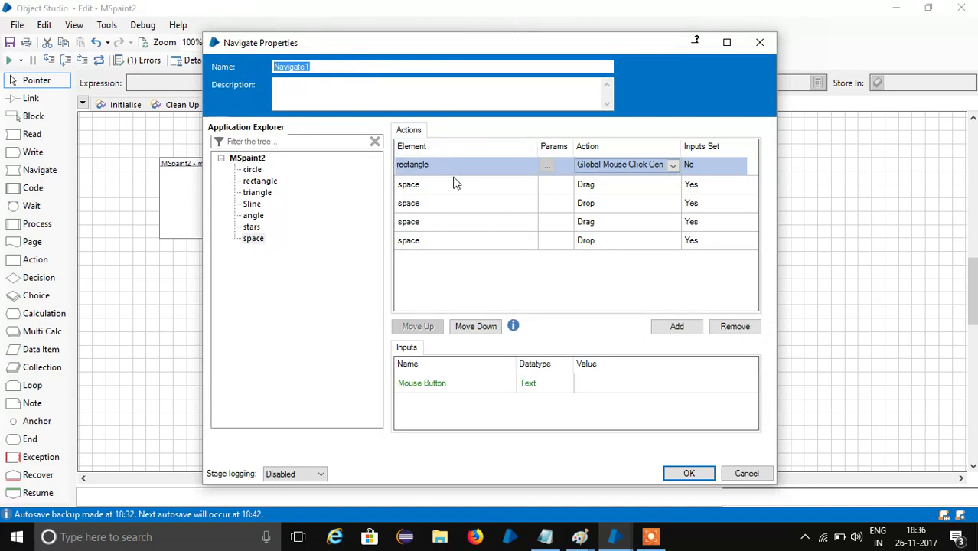
type("Door")
left_click(695, 474)
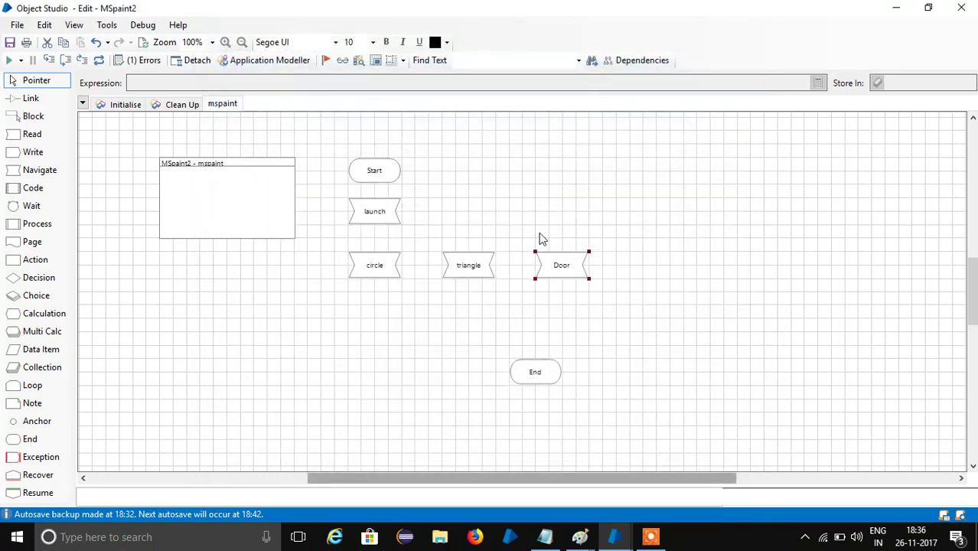
Move the End stage below and to the right of the Door stage, and review the triangle stage's properties
left_click_drag(550, 374, 695, 392)
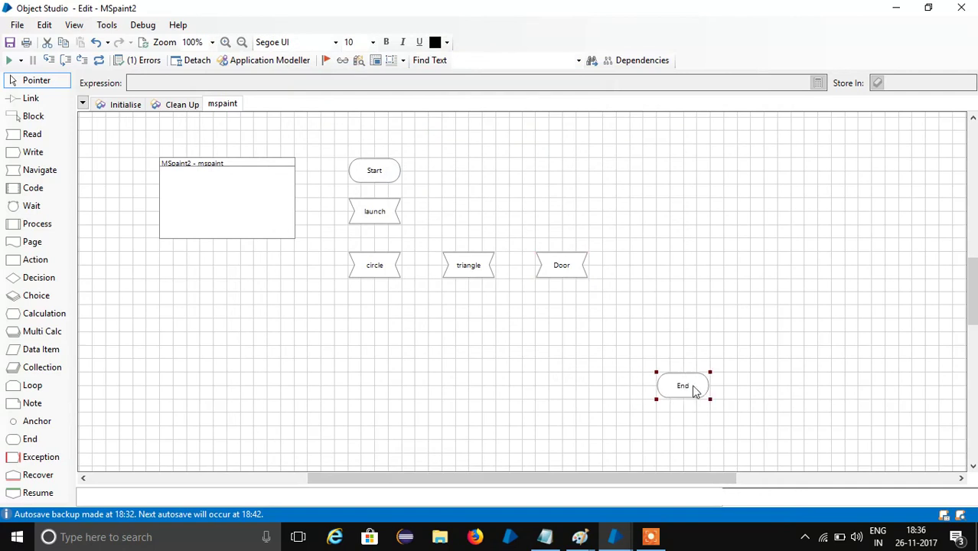
double_click(452, 270)
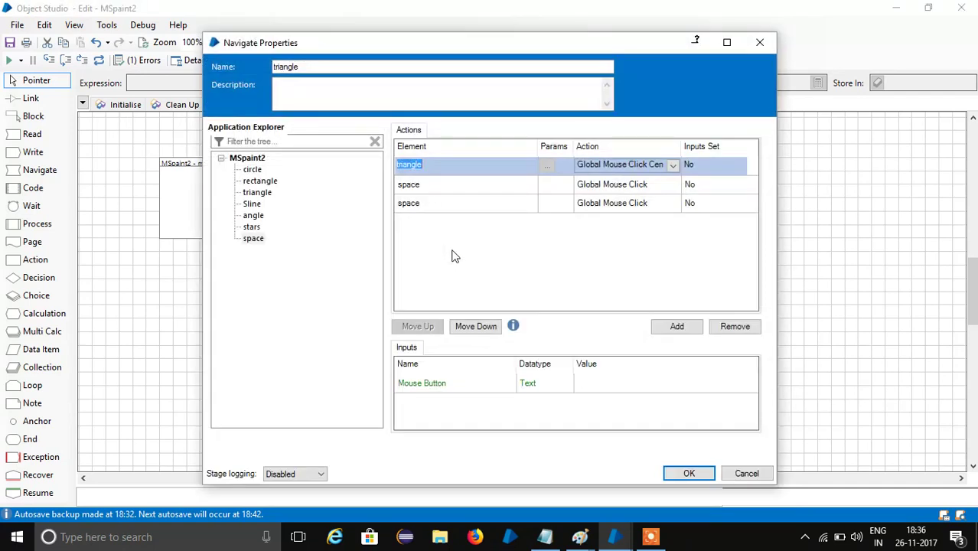
left_click(690, 472)
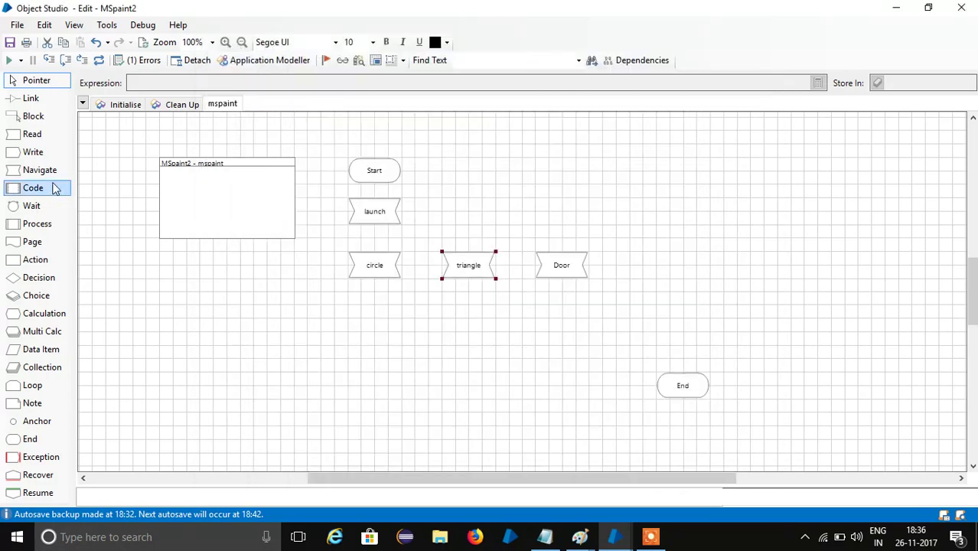
Add a Navigate stage beside the Door stage and give it the Sline element with the Global Mouse Click Centre action
left_click_drag(42, 173, 635, 278)
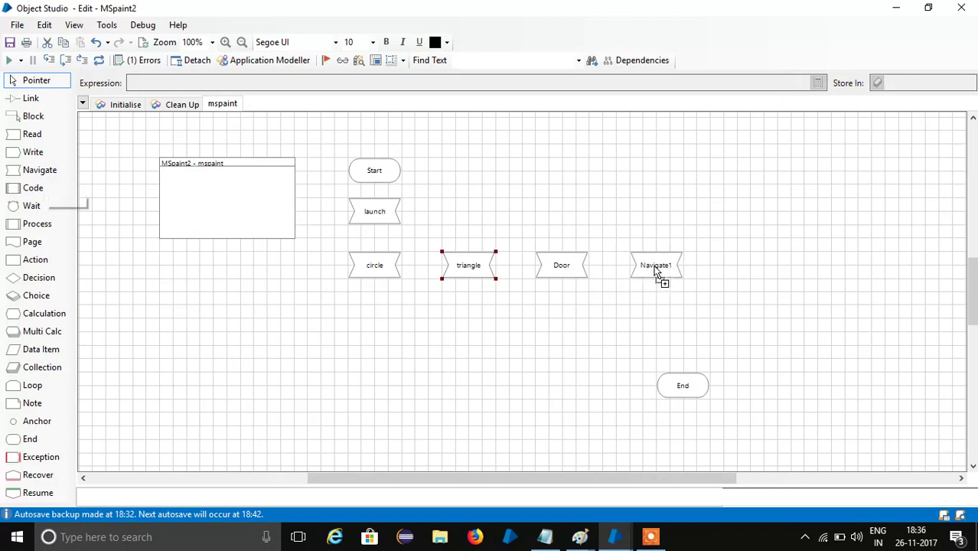
double_click(631, 279)
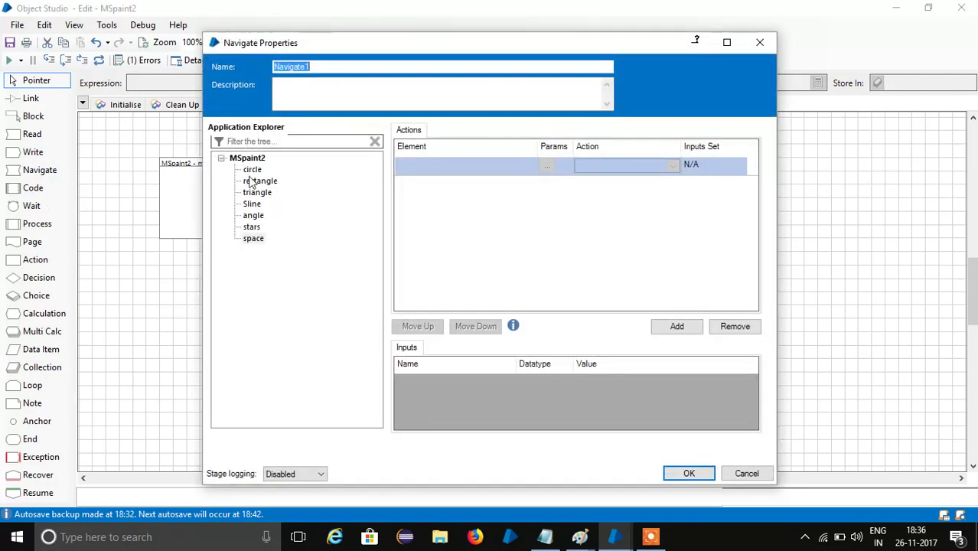
left_click(251, 204)
left_click_drag(365, 172, 413, 167)
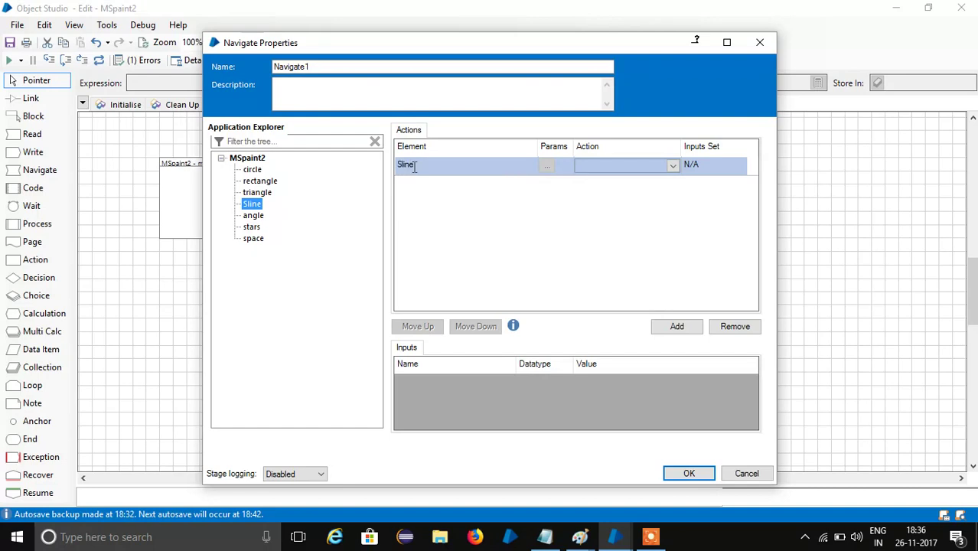
left_click(674, 167)
left_click(666, 234)
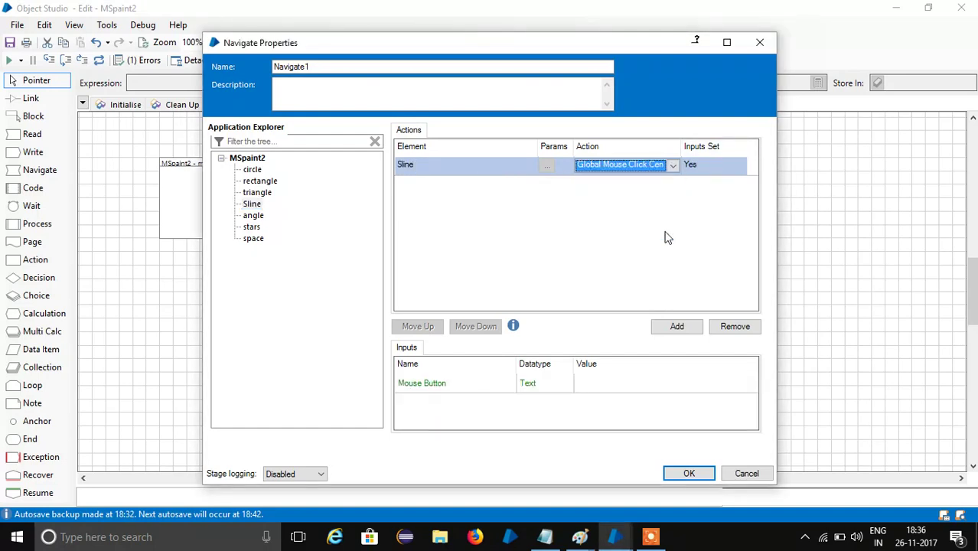
Add two action rows and set the first one to the space element with the Drag action at X 771 and Y 293
left_click(679, 335)
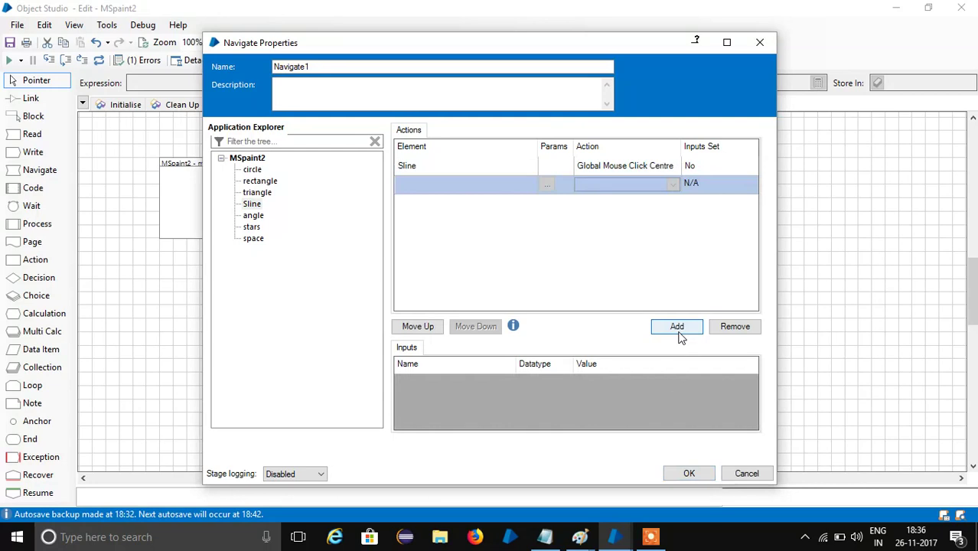
left_click(679, 336)
left_click(411, 184)
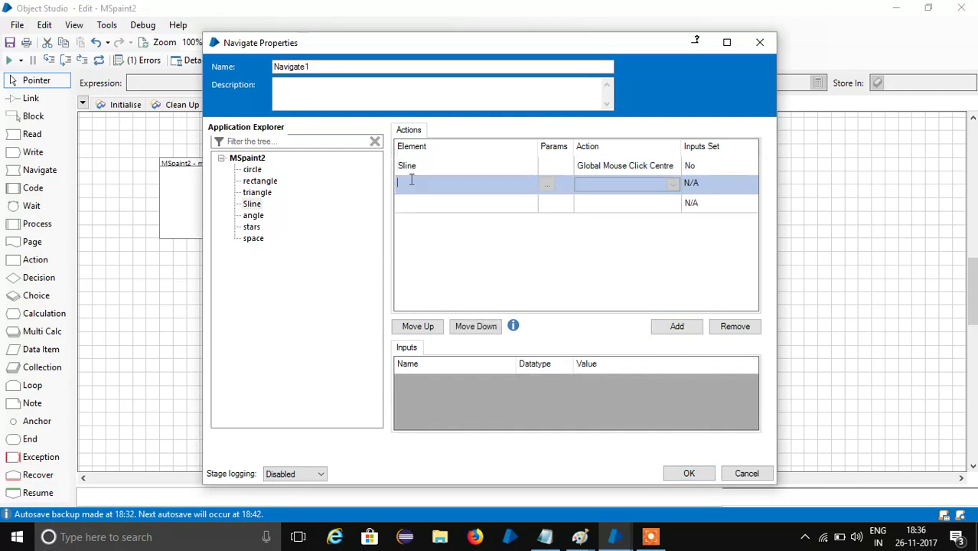
left_click(252, 238)
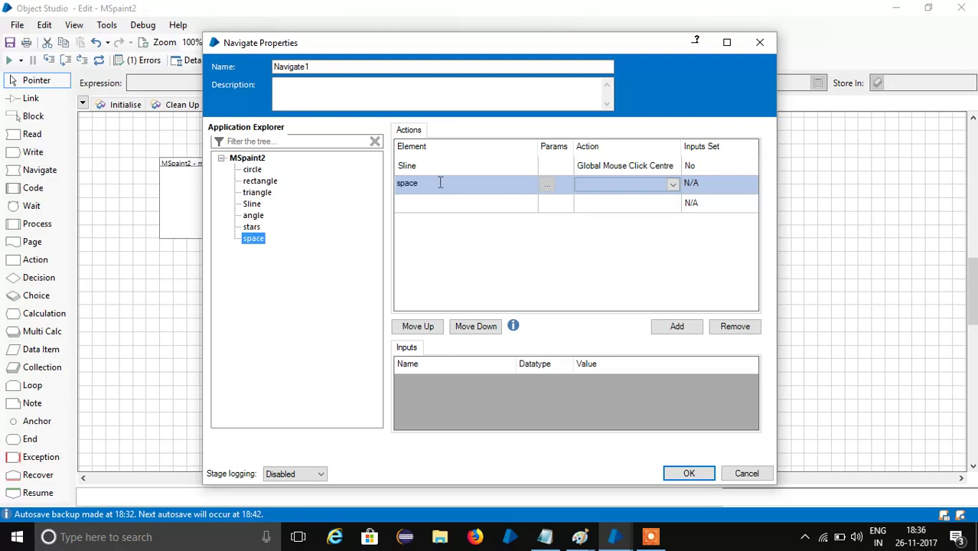
left_click(673, 185)
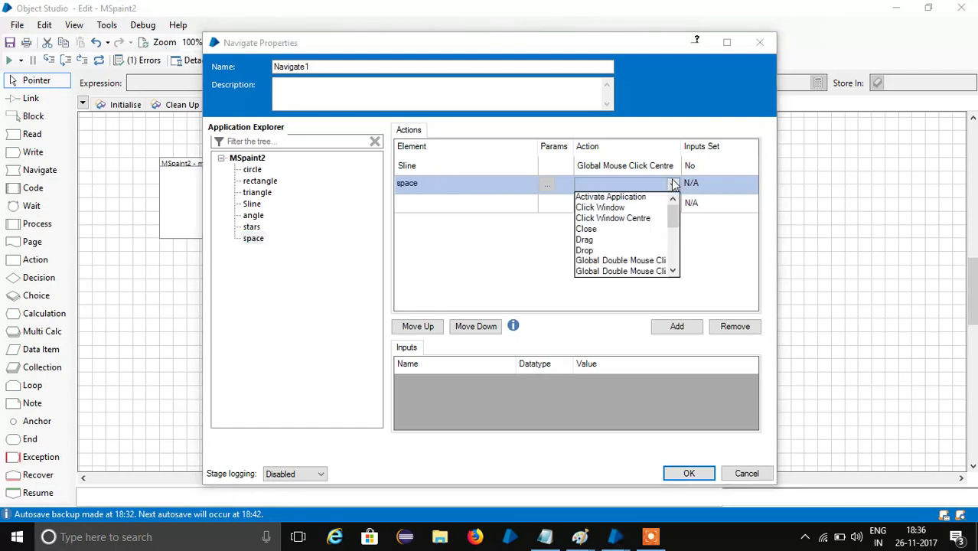
left_click(627, 239)
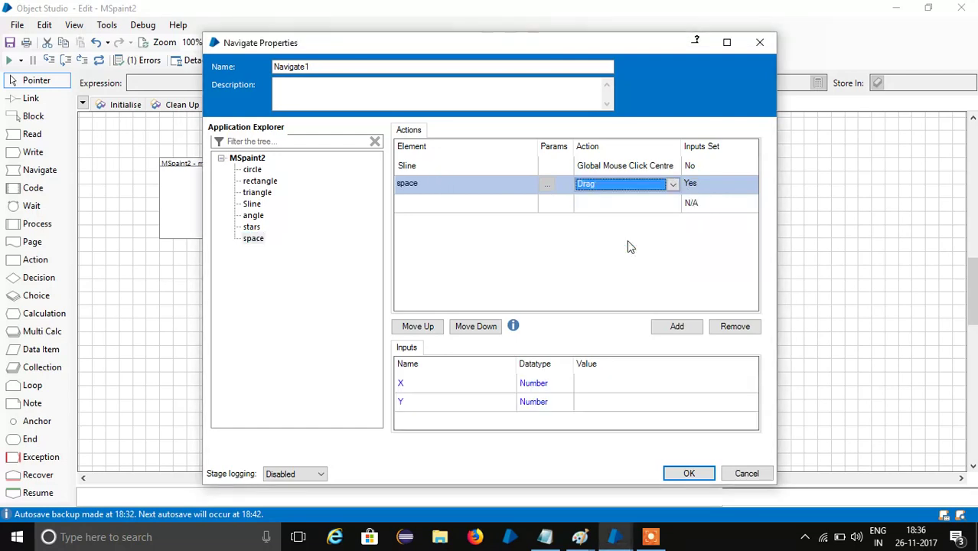
left_click(588, 384)
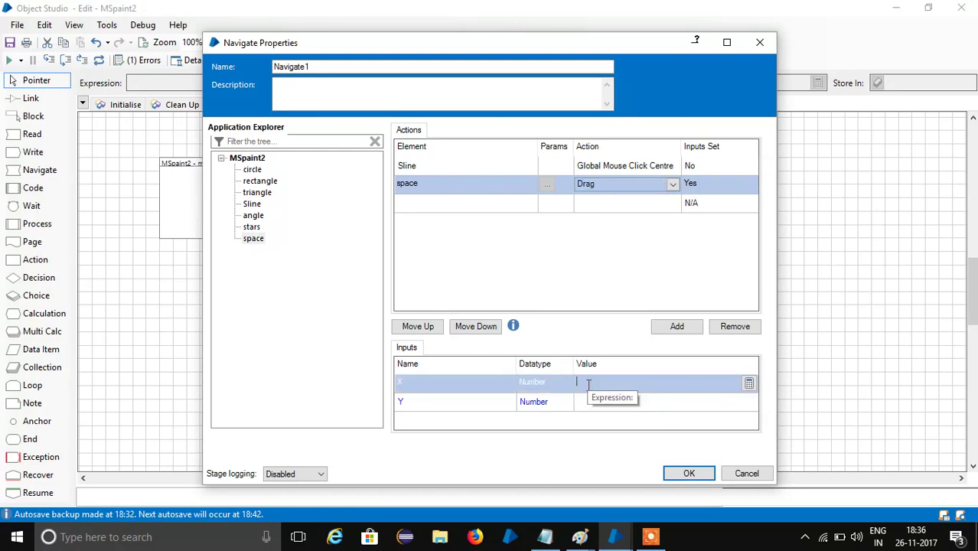
type("771")
left_click(626, 403)
type("293")
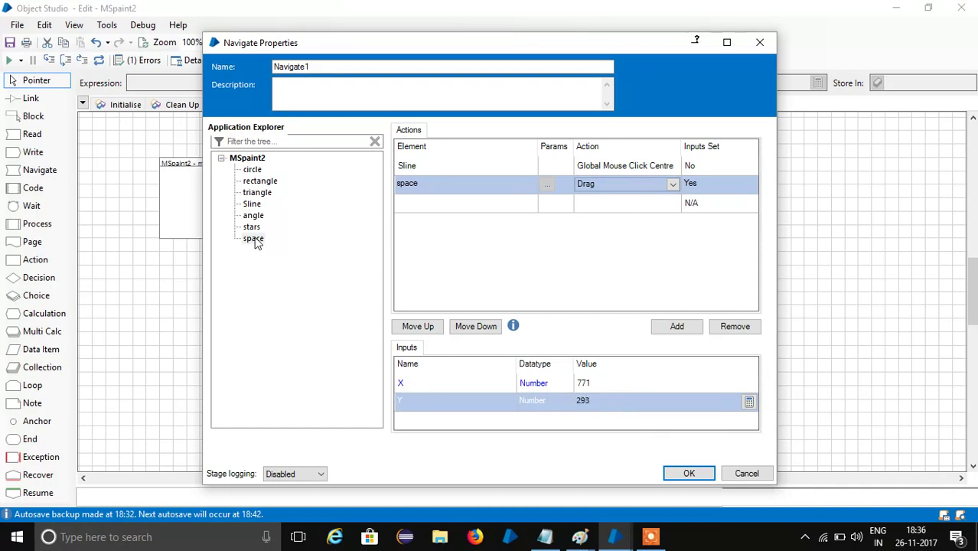
Fill the remaining empty row with the space element and the Drop action at X 817 and Y 293
left_click_drag(310, 226, 408, 205)
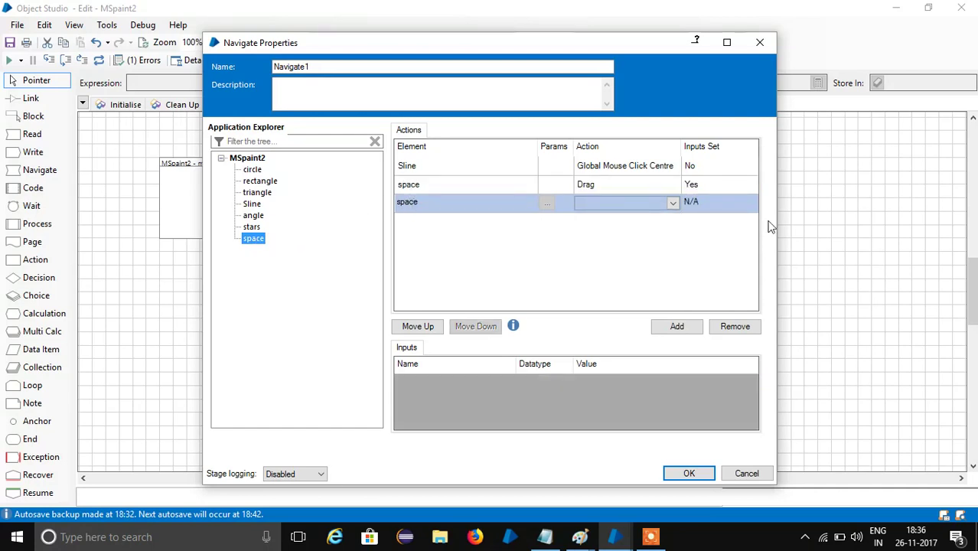
left_click(669, 202)
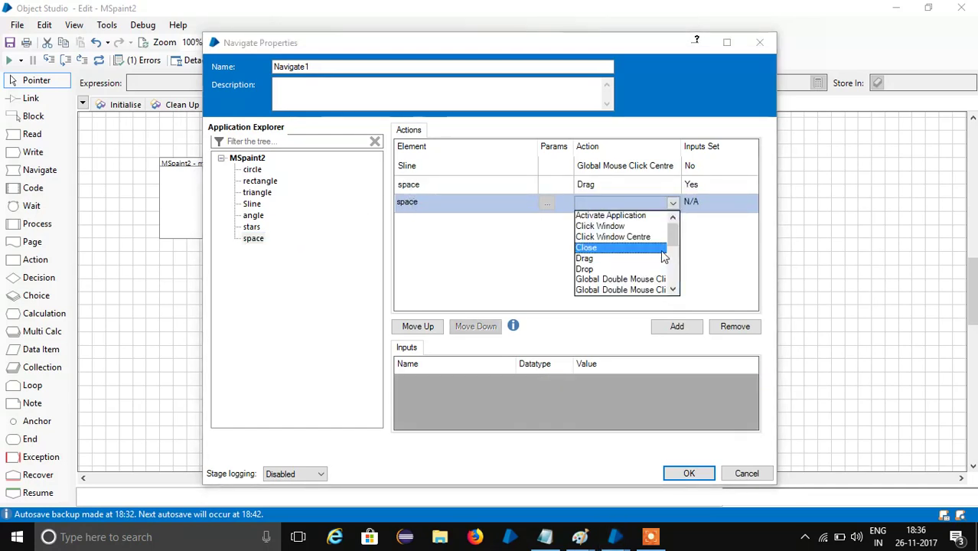
left_click(755, 203)
left_click(677, 205)
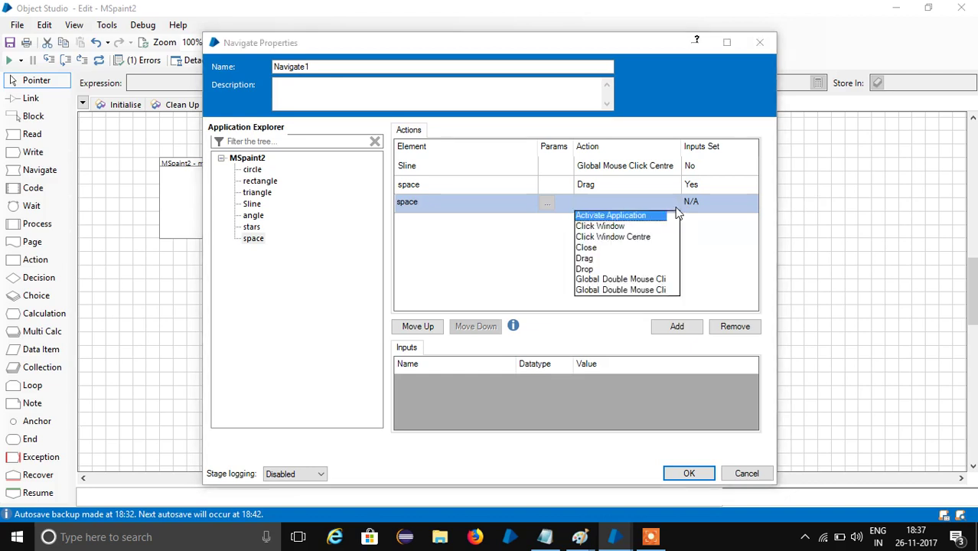
left_click(657, 279)
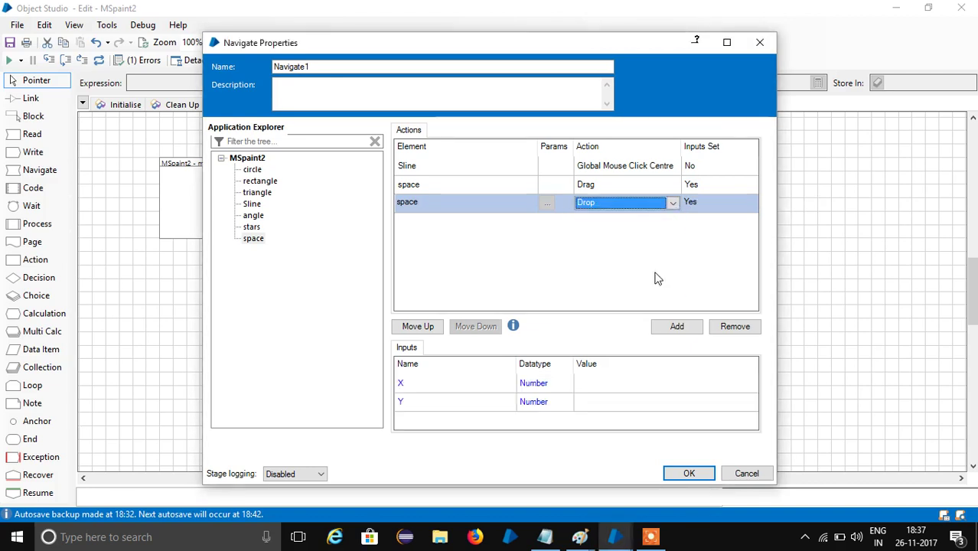
left_click(595, 385)
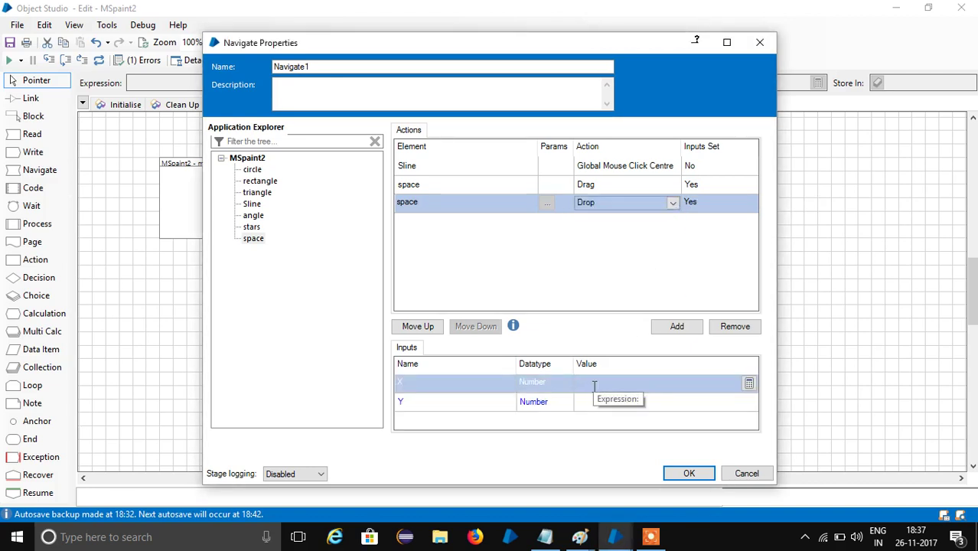
type("81")
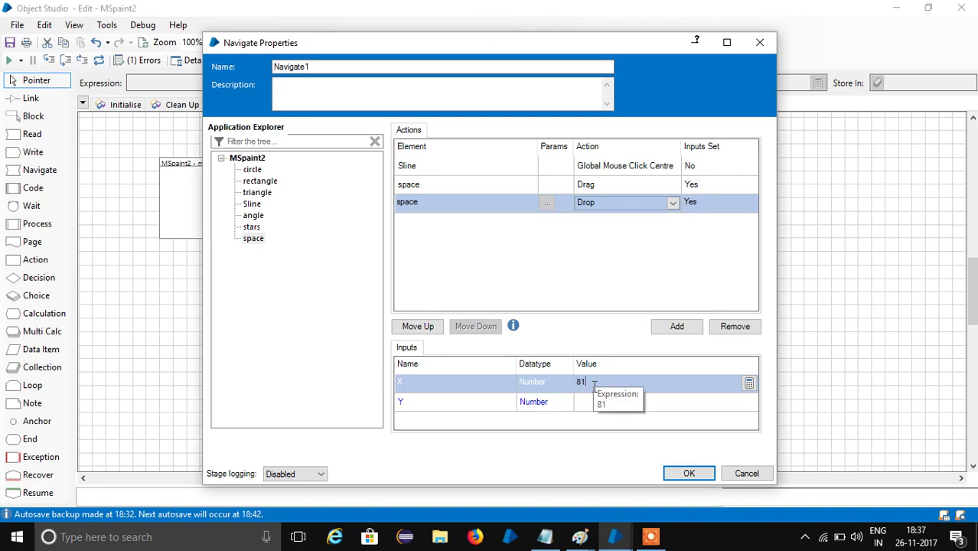
type("7")
left_click(601, 400)
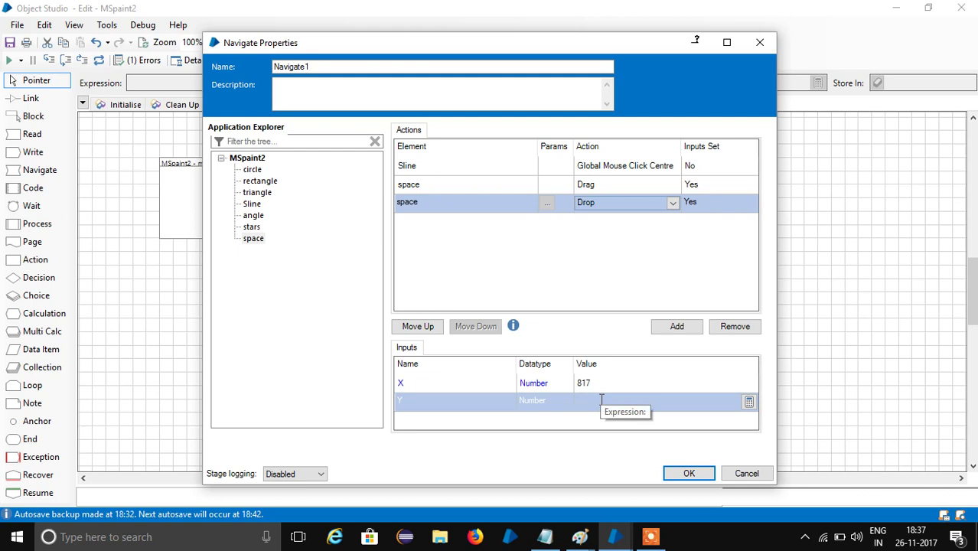
type("293")
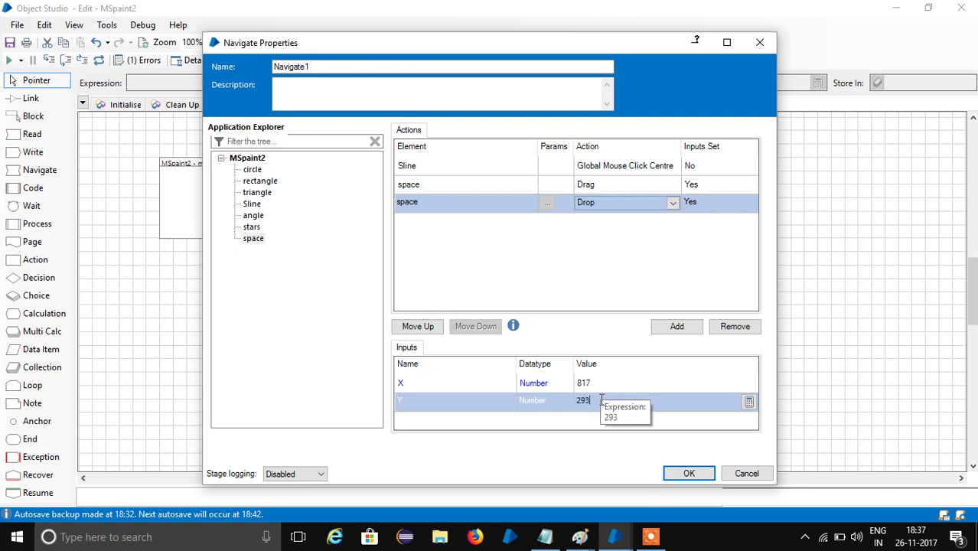
Add two more space rows, the first with the Drag action and the second with the Drop action
left_click(677, 327)
left_click(677, 327)
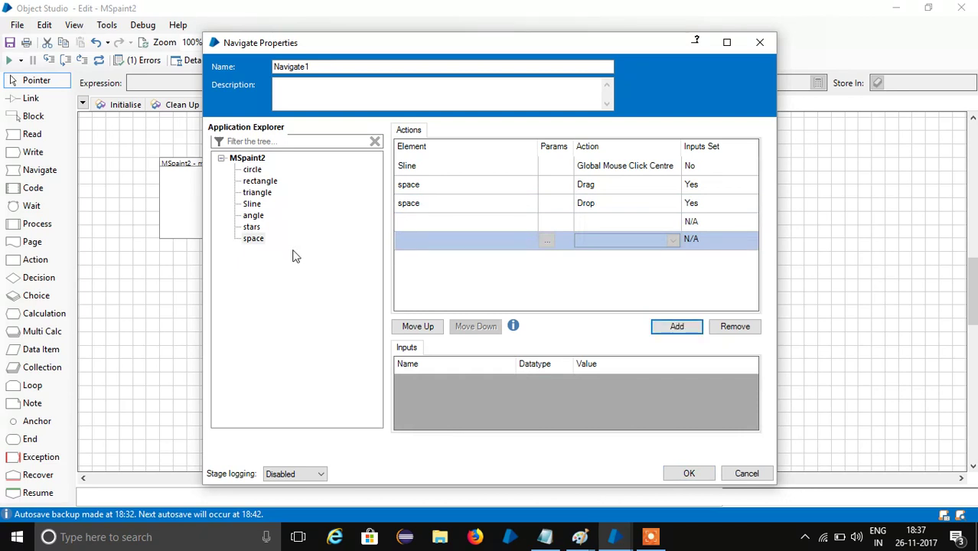
left_click(261, 240)
left_click_drag(262, 242, 406, 221)
left_click_drag(253, 243, 413, 241)
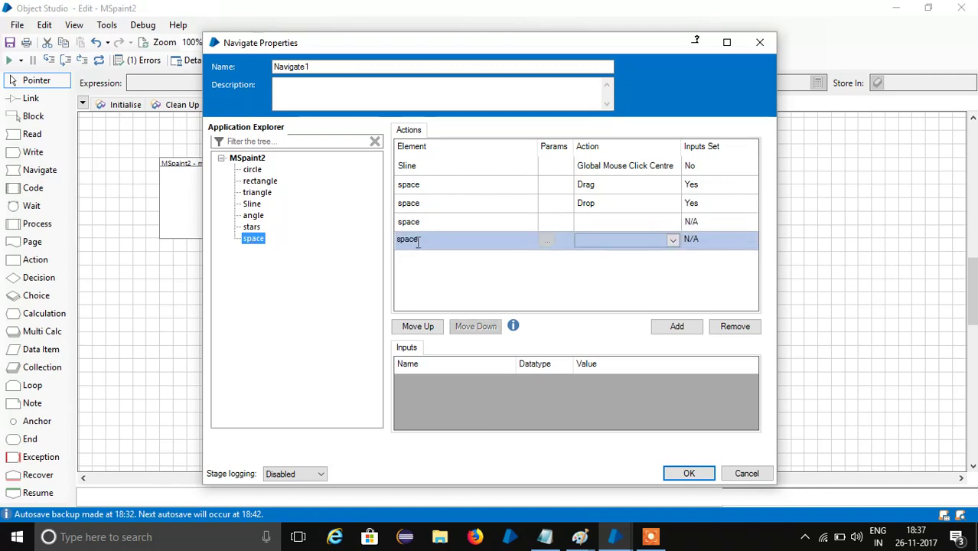
left_click(622, 222)
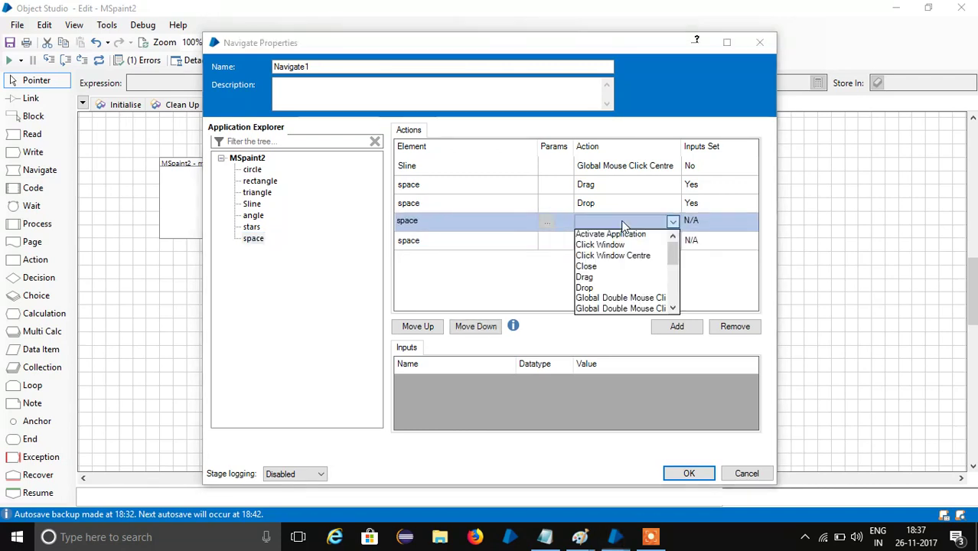
left_click(623, 277)
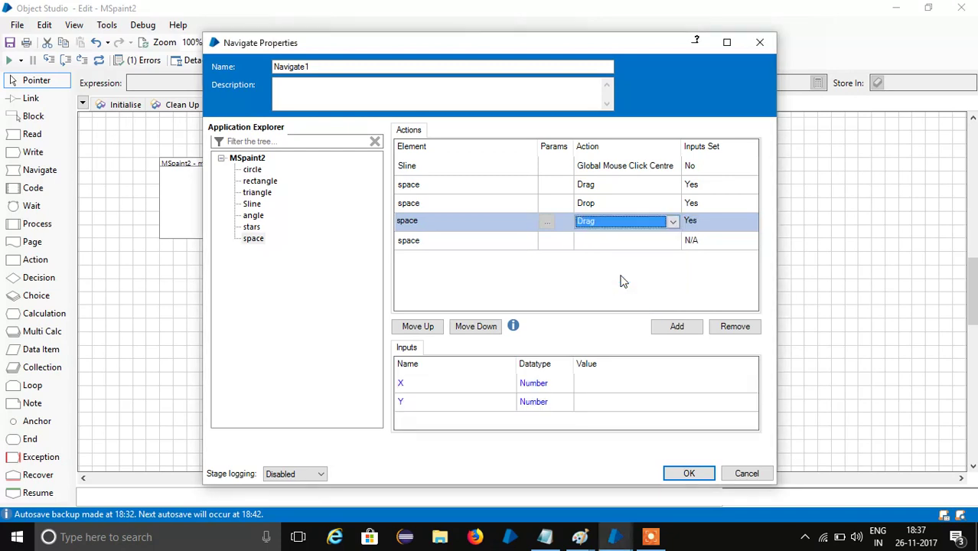
left_click(657, 239)
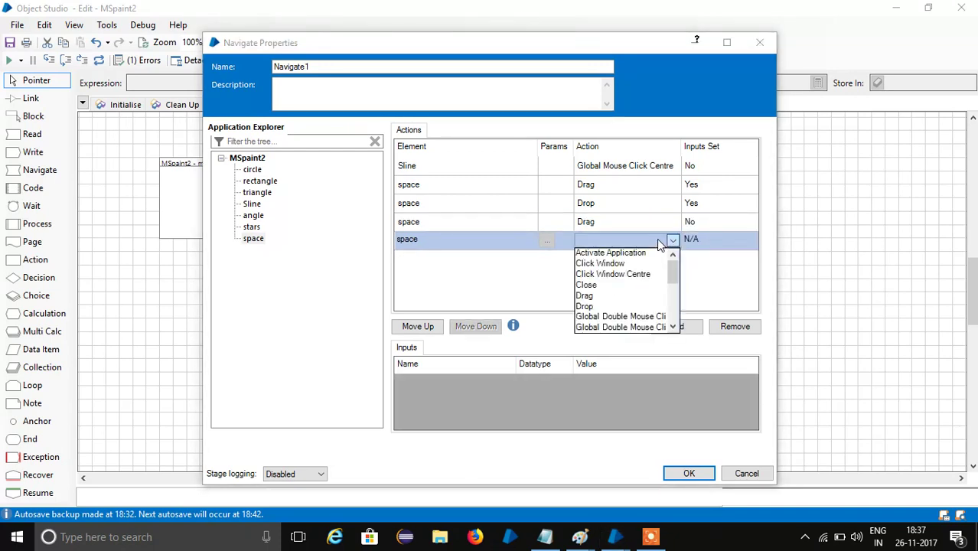
left_click(632, 306)
Set the inputs of the second Drag action to X 794 and Y 276
left_click(624, 220)
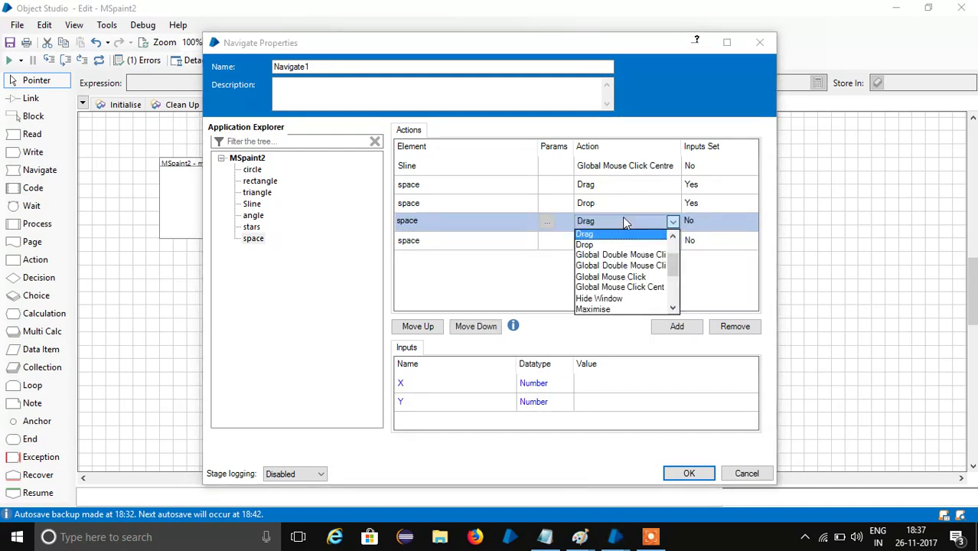
left_click(594, 383)
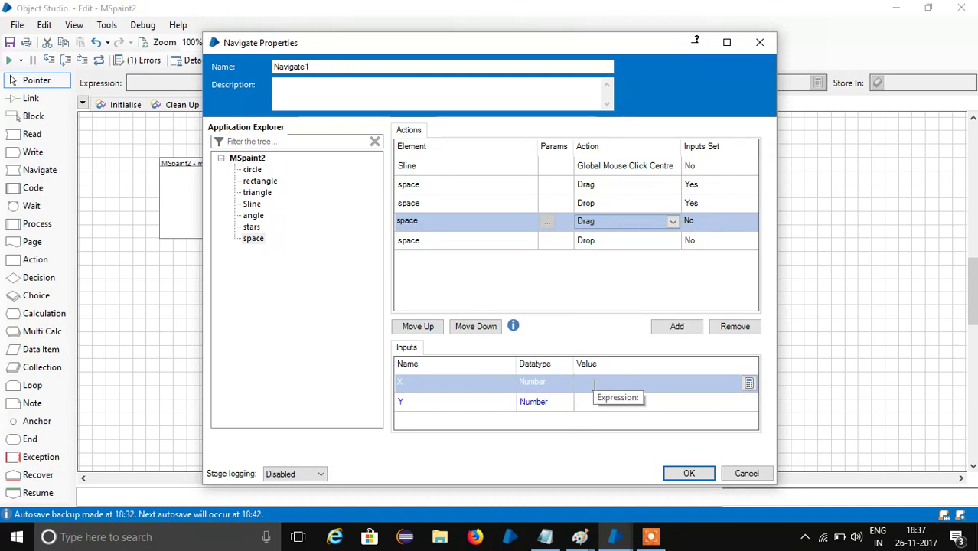
left_click(594, 385)
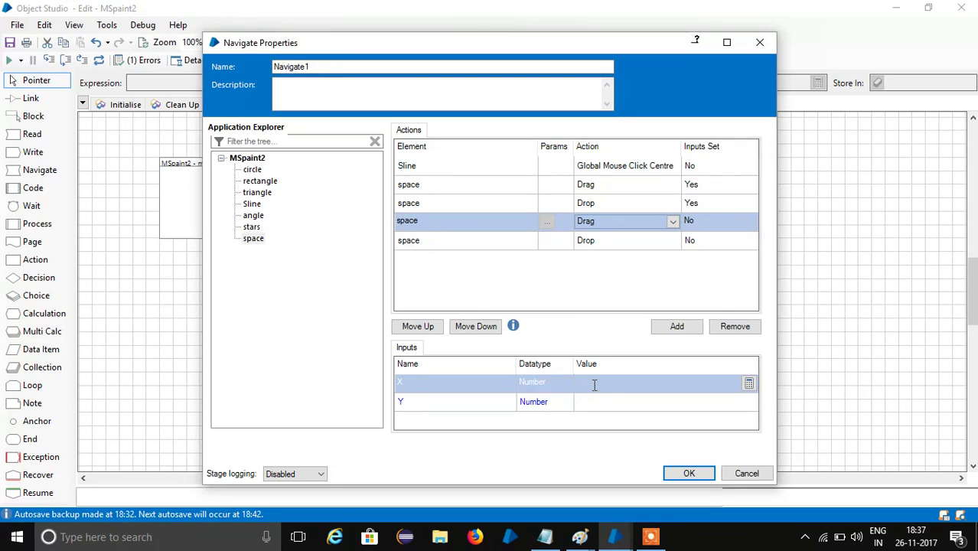
type("794")
left_click(586, 403)
type("276")
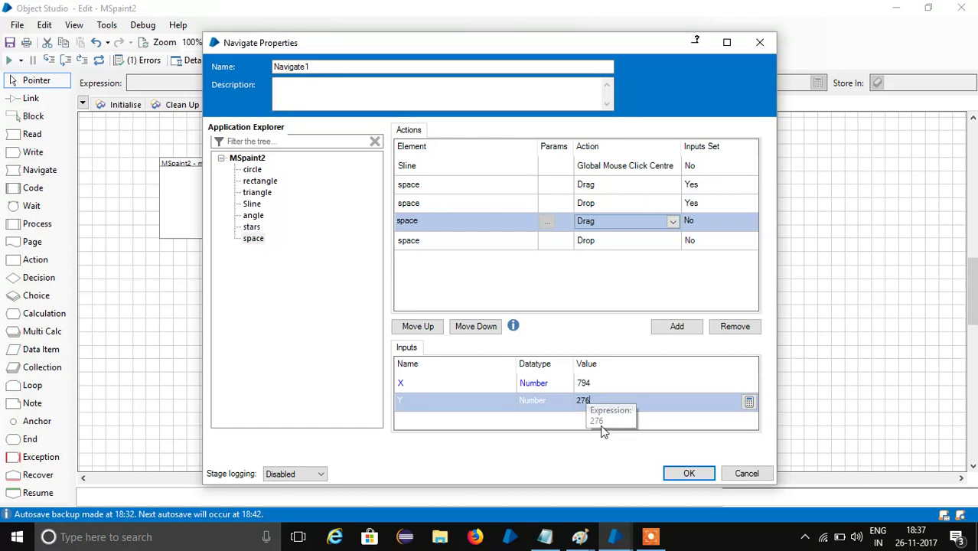
Set the inputs of the second Drop action to X 794 and Y 276, and confirm the stage properties
left_click(631, 247)
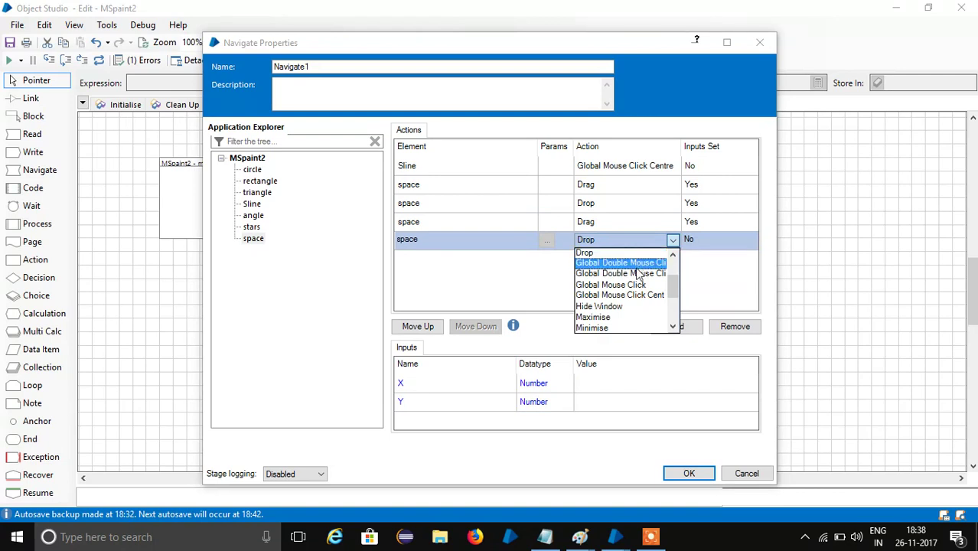
left_click(593, 378)
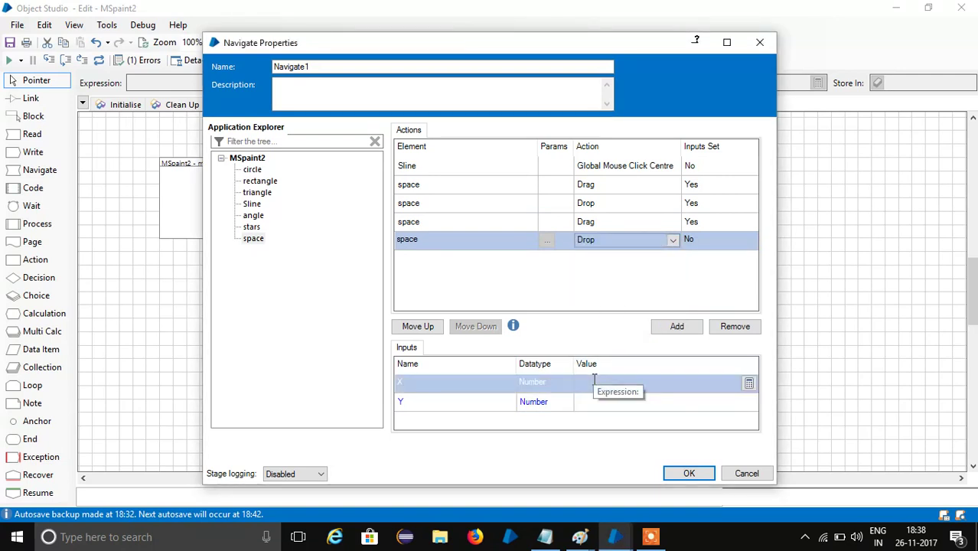
type("794")
left_click(598, 399)
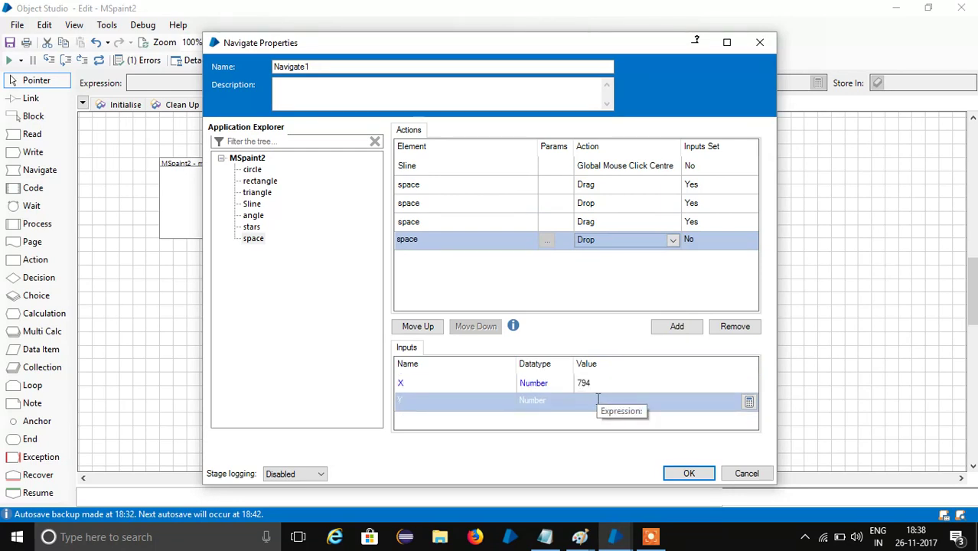
type("276")
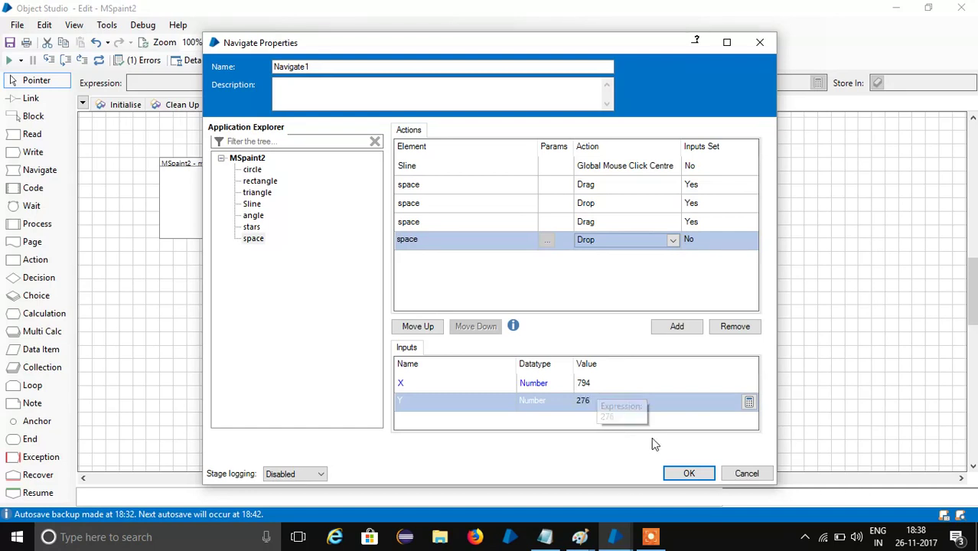
left_click(689, 474)
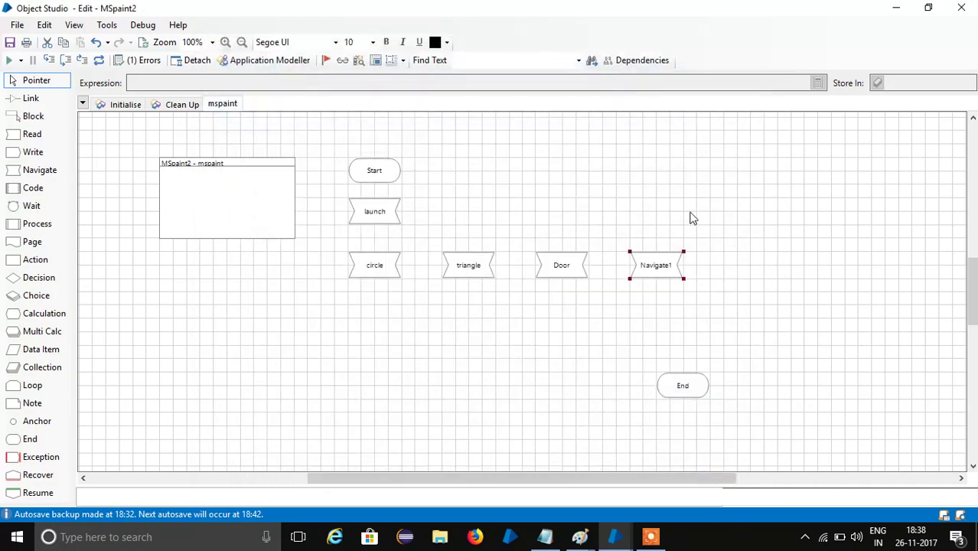
Rename the Navigate1 stage as window2
double_click(664, 268)
left_click_drag(304, 67, 188, 61)
double_click(322, 67)
type("window2")
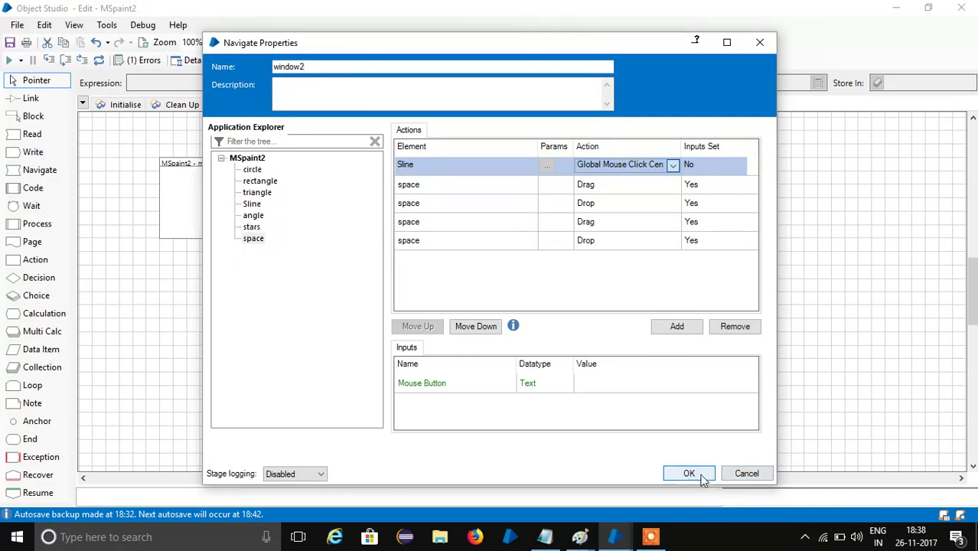
left_click(689, 473)
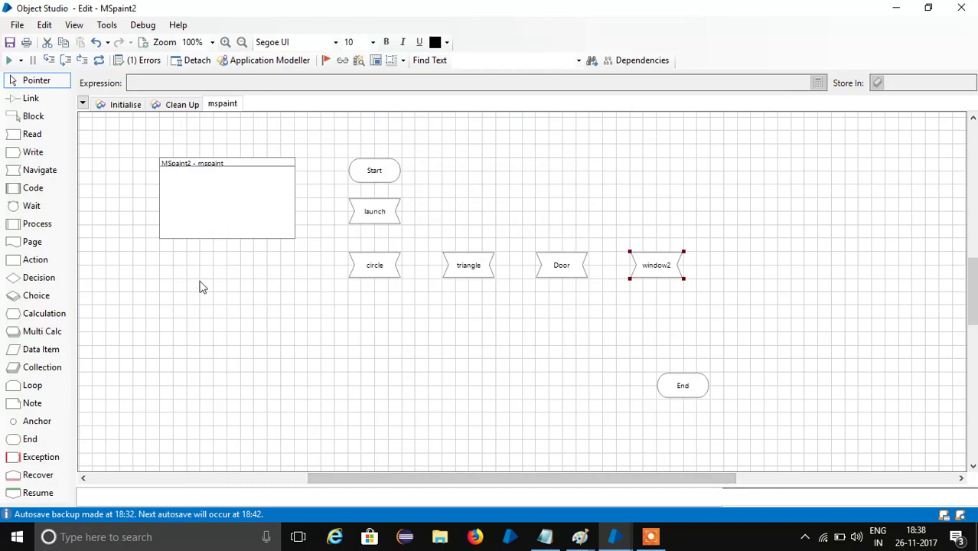
Add a Navigate stage to the right of window2 and set its first row to the angle element with the Global Mouse Click Centre action
left_click_drag(32, 176, 734, 263)
double_click(734, 260)
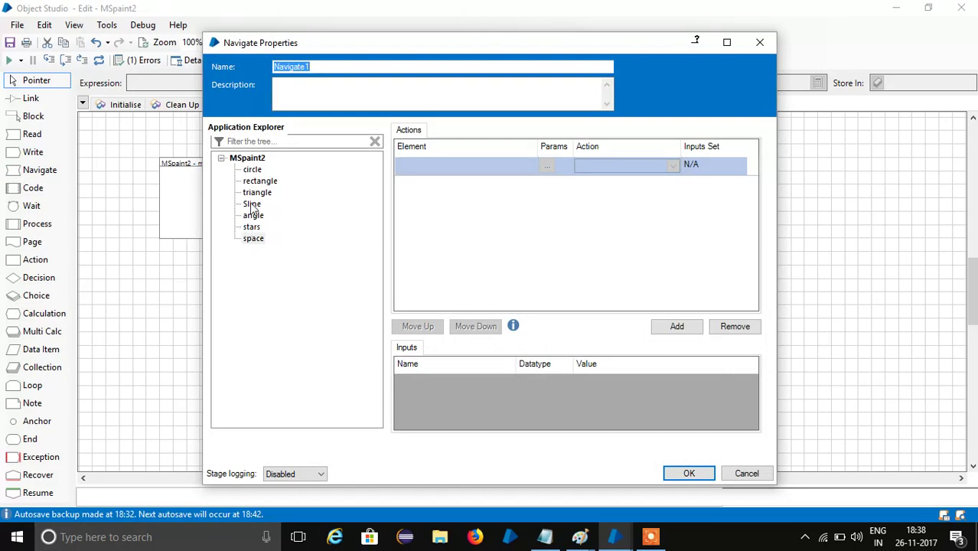
left_click_drag(251, 220, 463, 176)
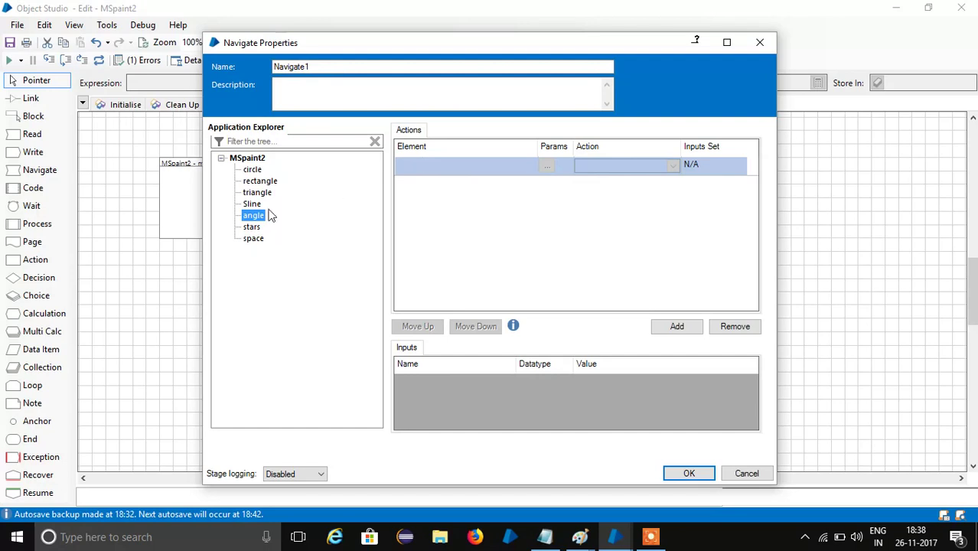
left_click_drag(399, 211, 434, 166)
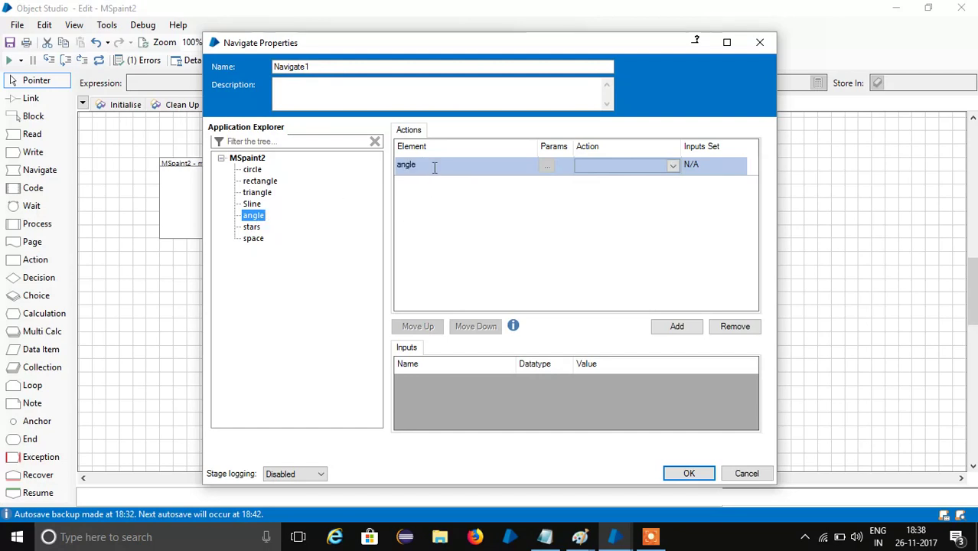
left_click(672, 165)
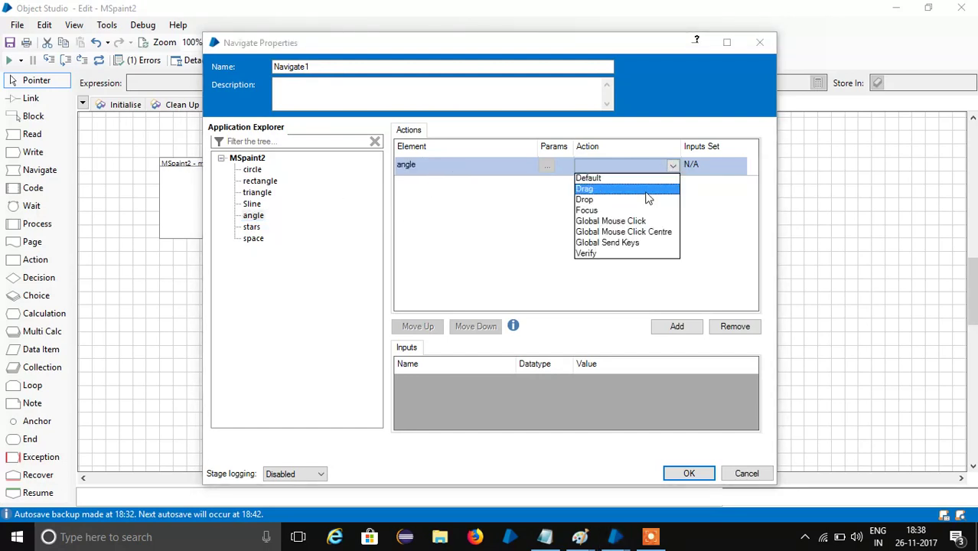
left_click(642, 232)
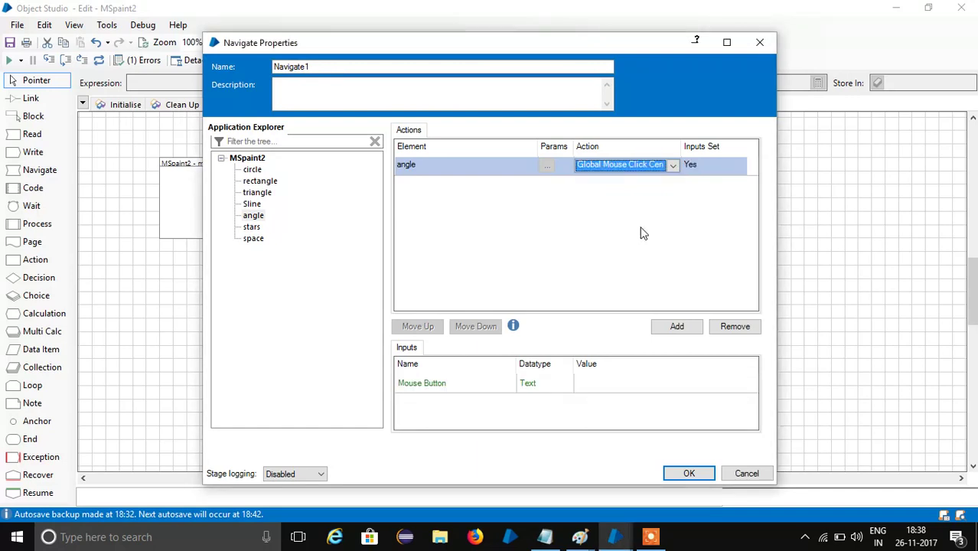
Add two rows and give the first the space element with the Drag action, X 613 and Y 375
left_click(675, 326)
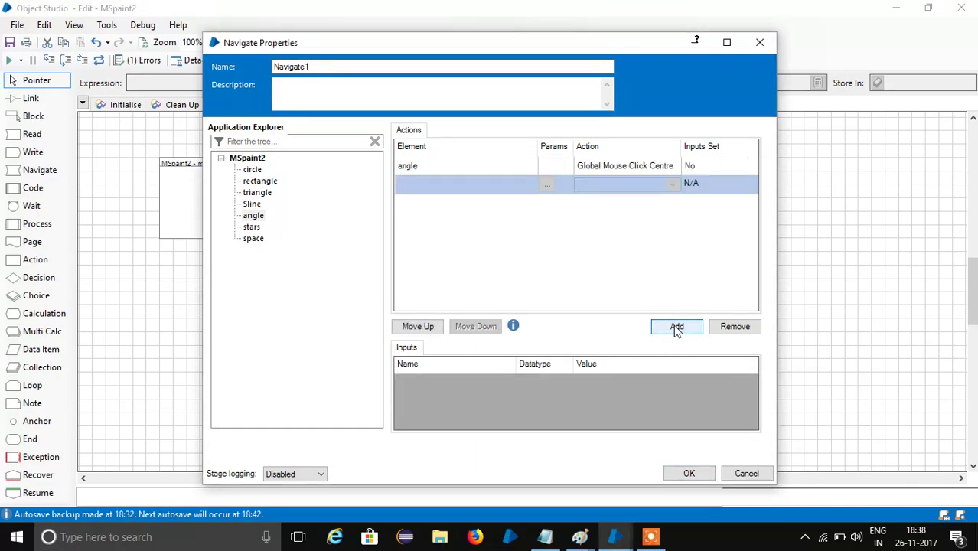
left_click(675, 326)
left_click_drag(262, 238, 444, 185)
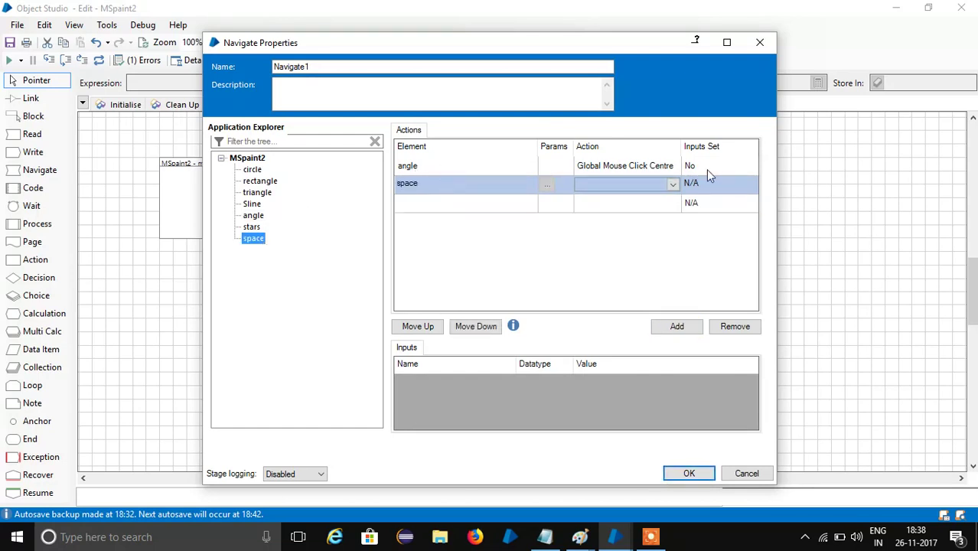
left_click(671, 189)
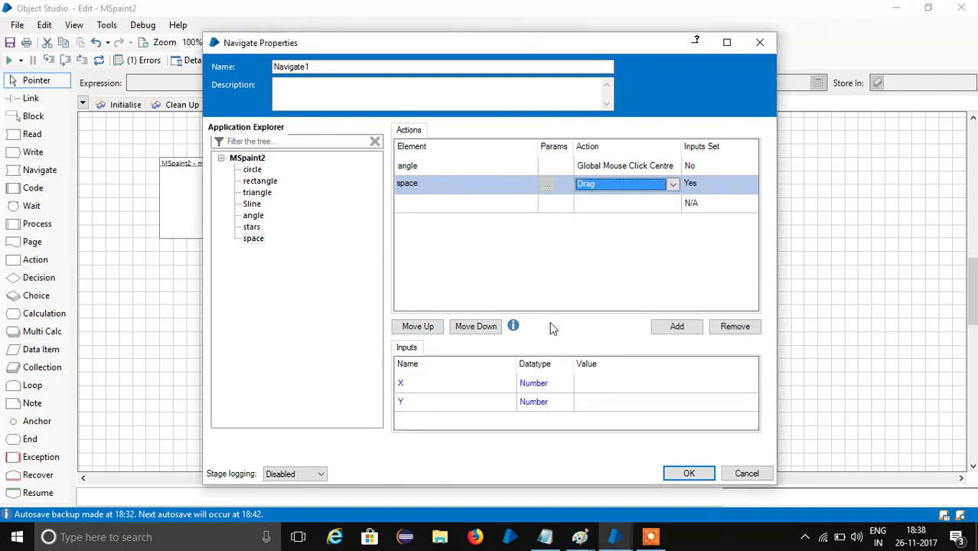
left_click(599, 384)
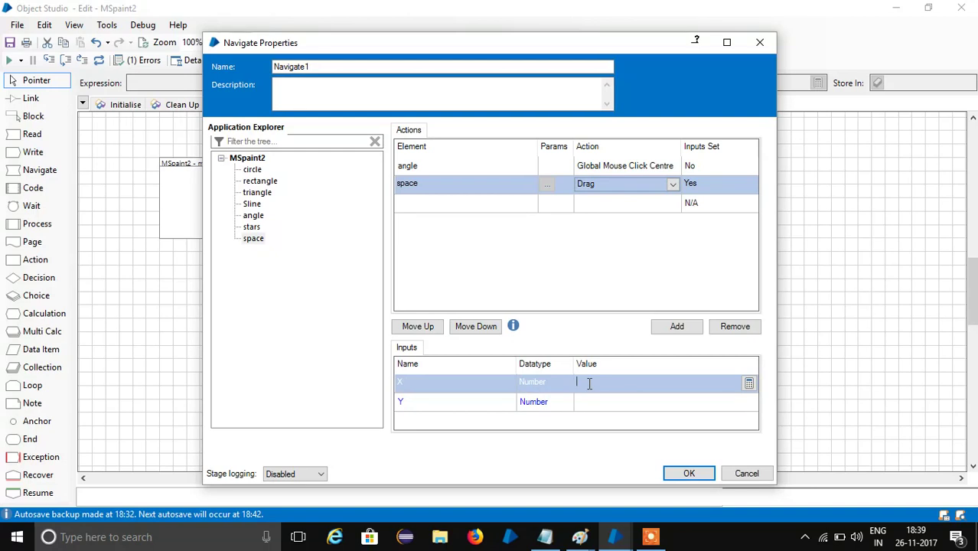
type("613")
left_click(589, 399)
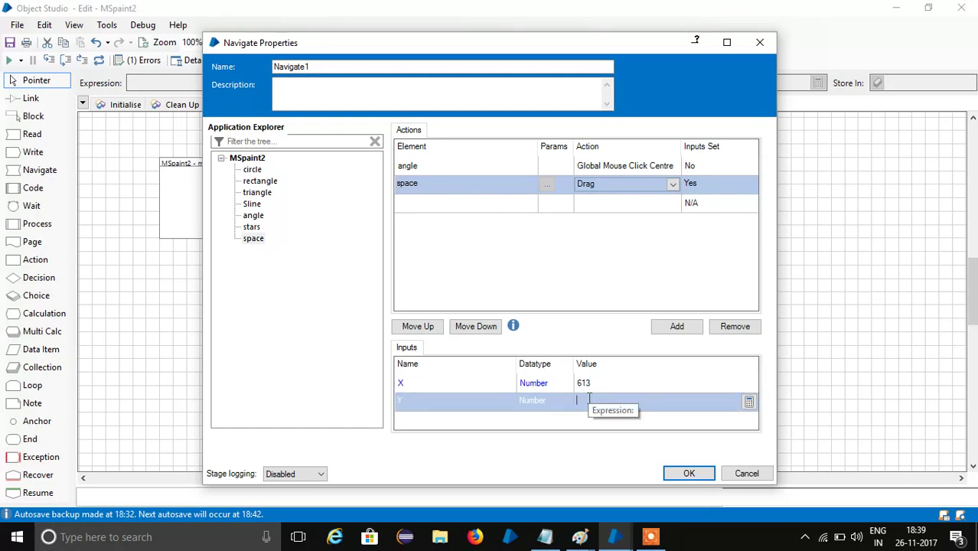
type("375")
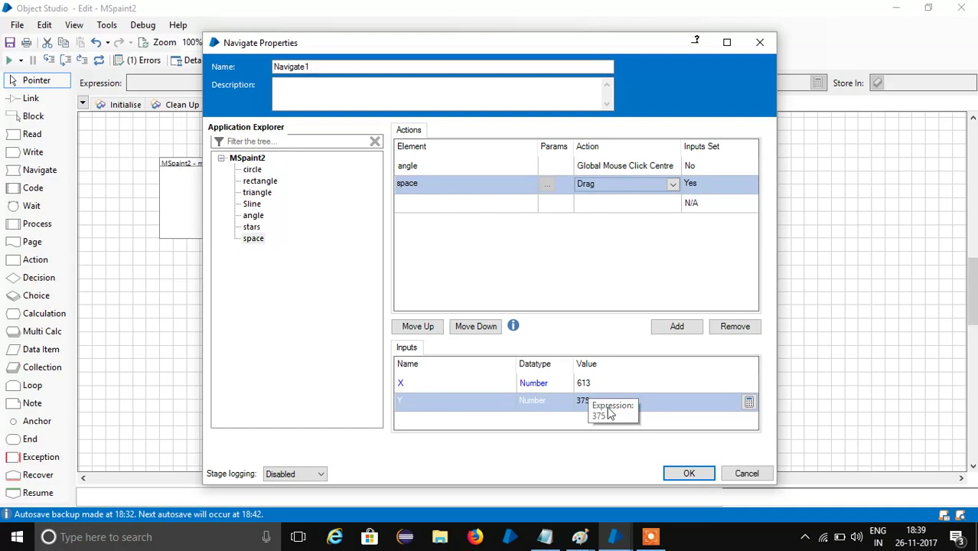
Fill the empty third row with the space element and the Drop action, with inputs X 554 and Y 450
left_click(596, 201)
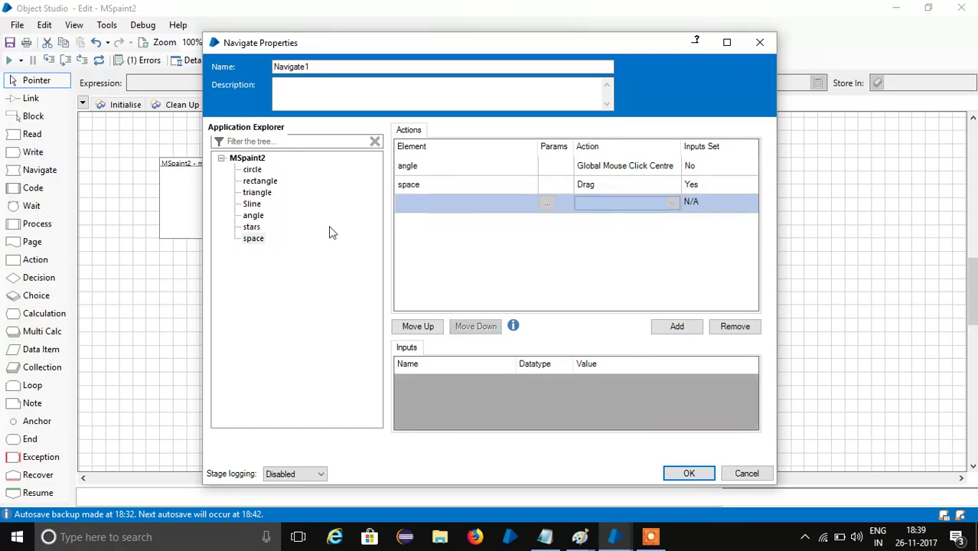
left_click_drag(255, 239, 529, 203)
left_click(672, 202)
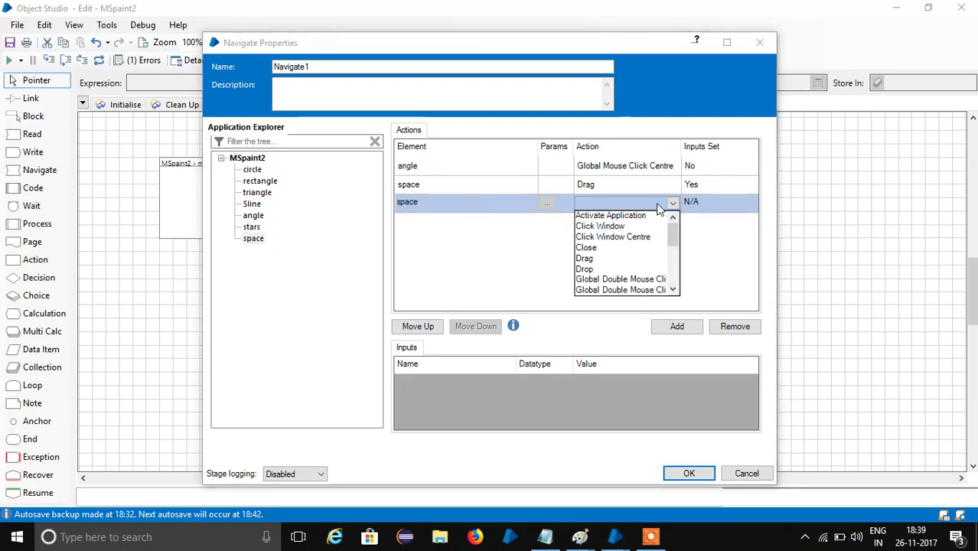
left_click(614, 270)
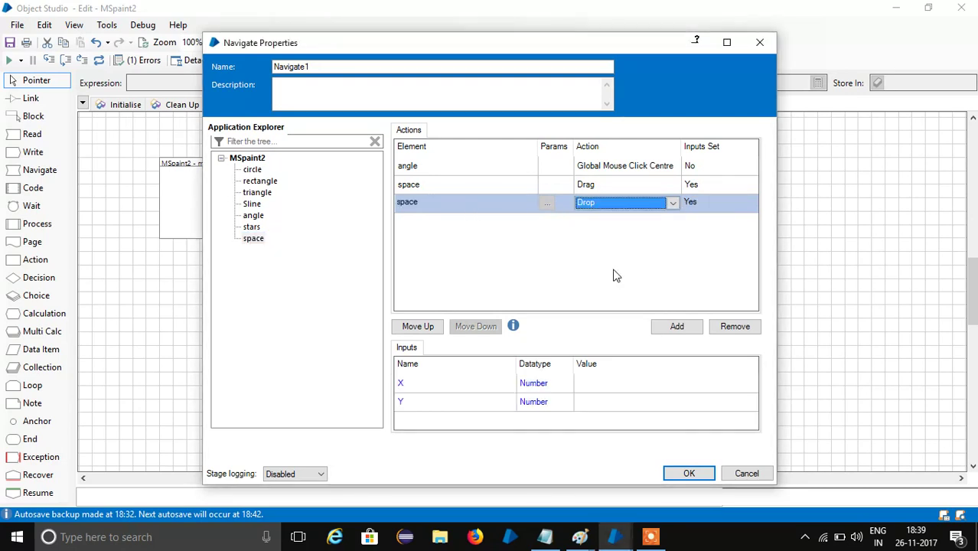
left_click(582, 383)
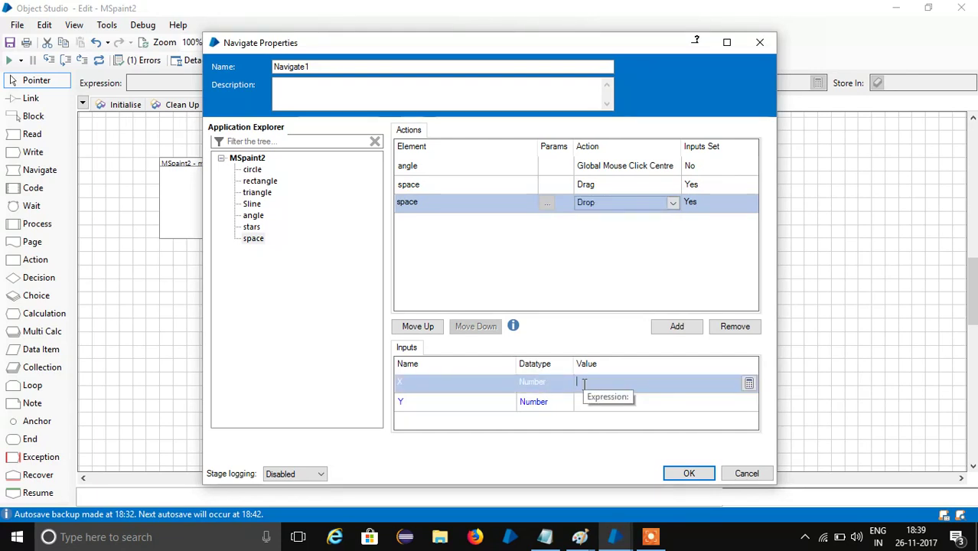
type("554")
left_click(613, 400)
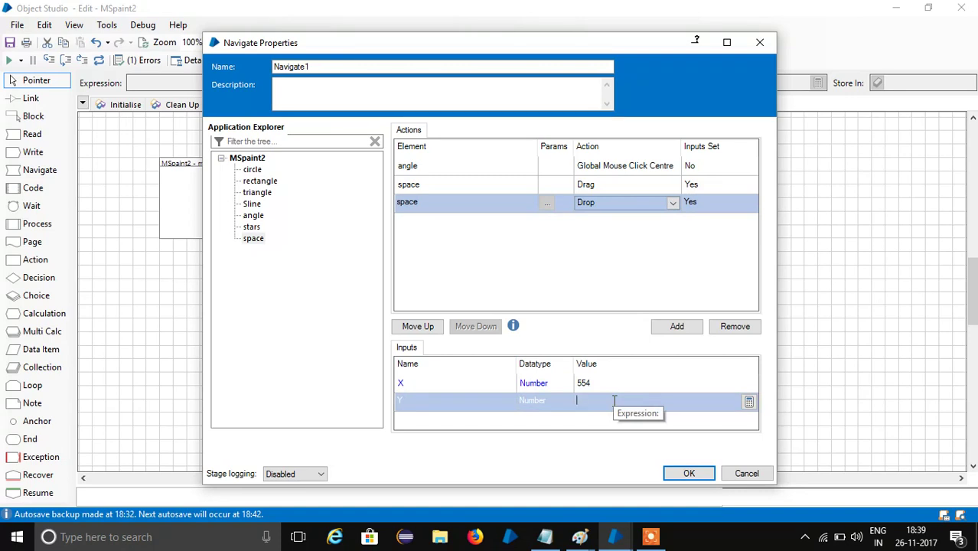
type("450")
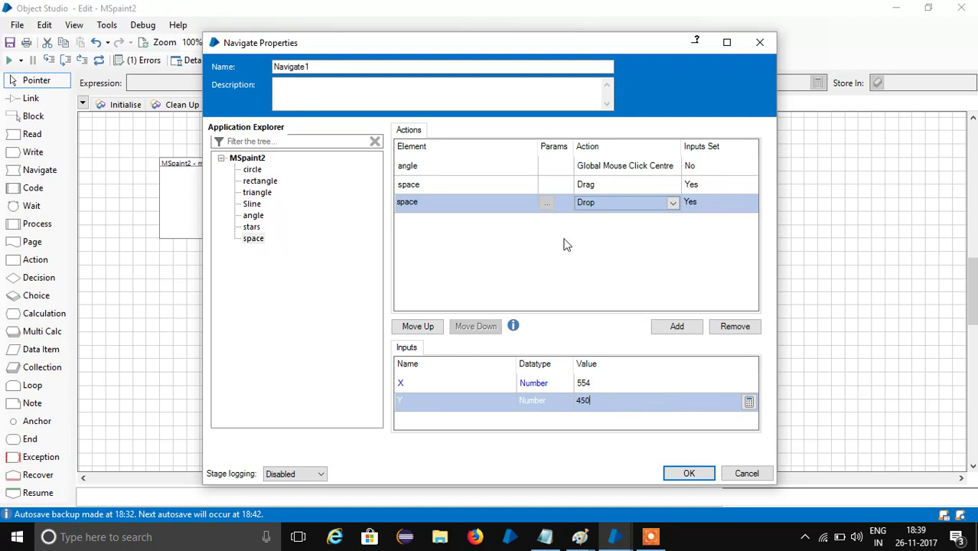
Add two more rows and set the fourth row to the space element with the Drag action, X 554 and Y 450
left_click(675, 329)
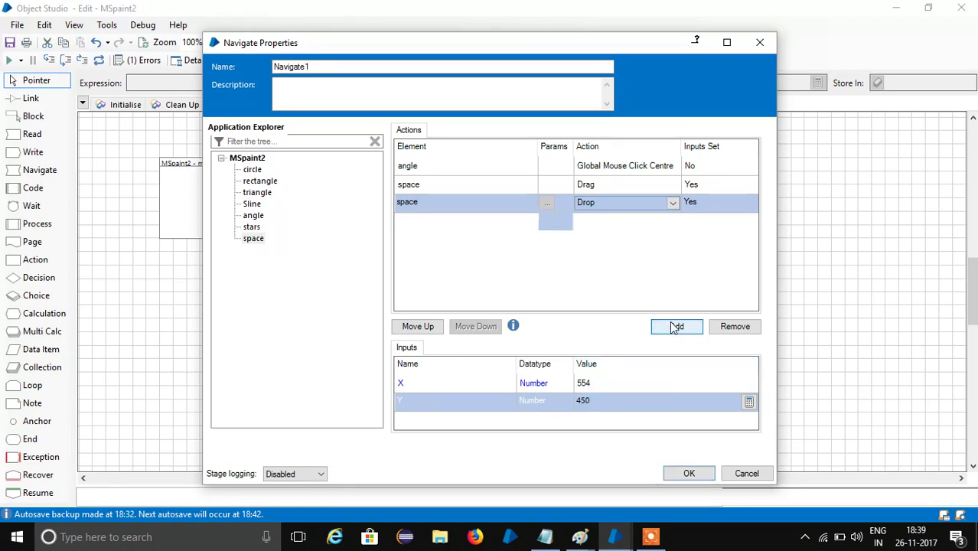
left_click(675, 329)
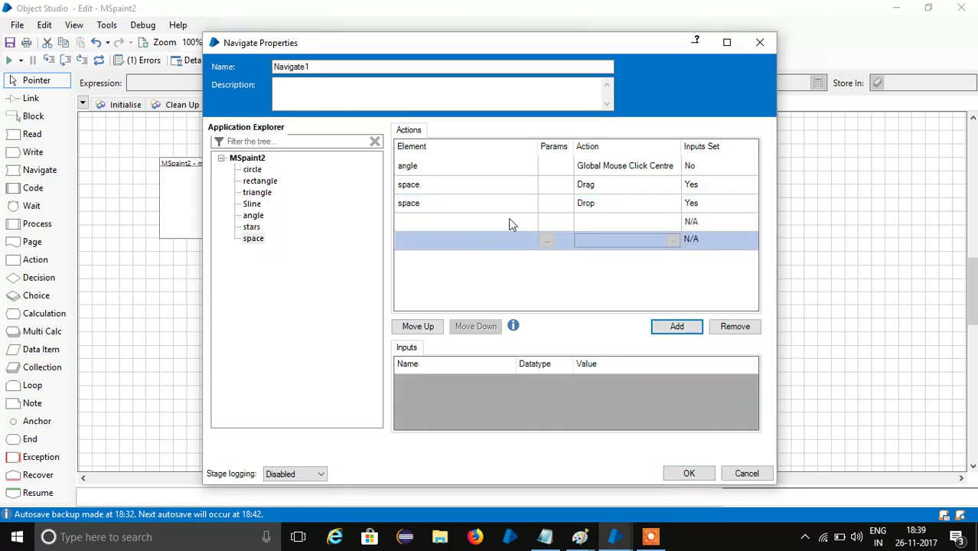
left_click(481, 222)
left_click_drag(250, 241, 477, 220)
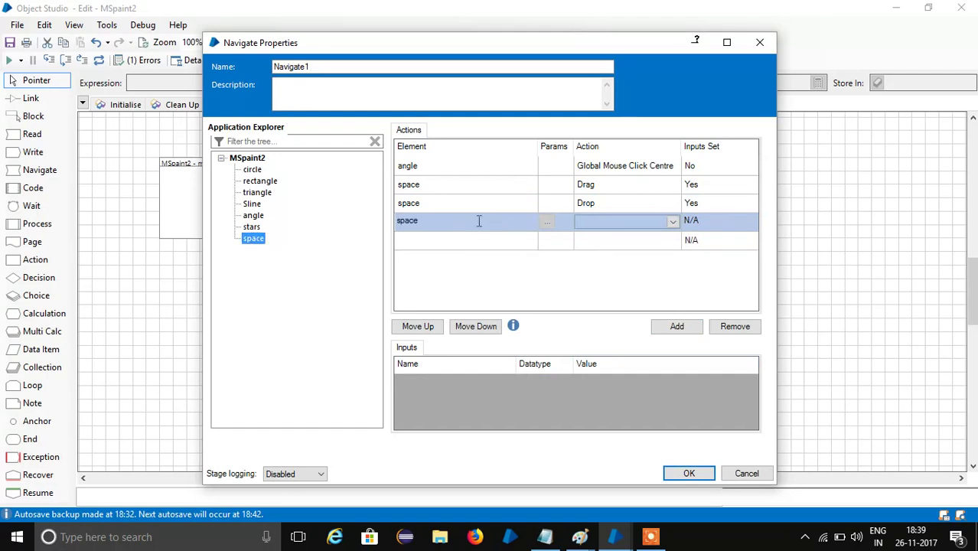
left_click(607, 222)
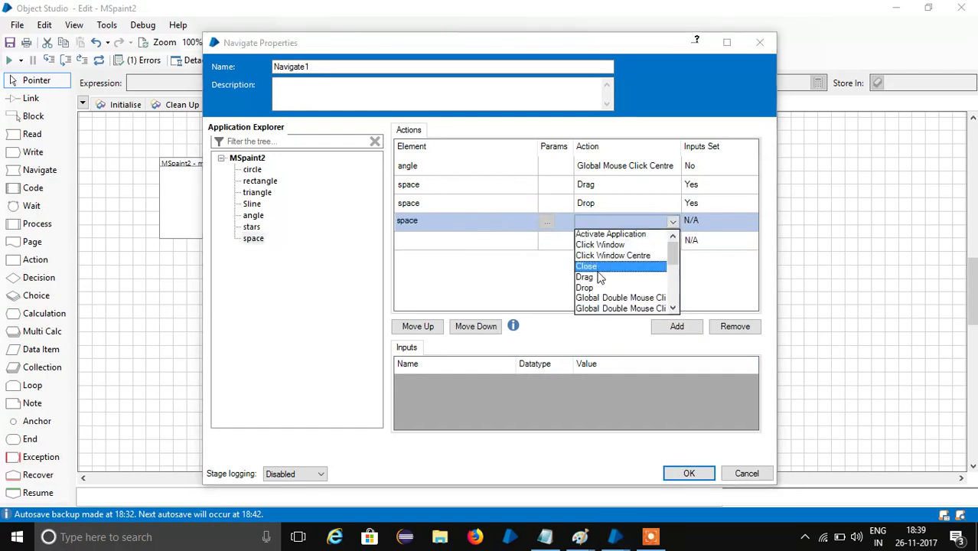
left_click(601, 277)
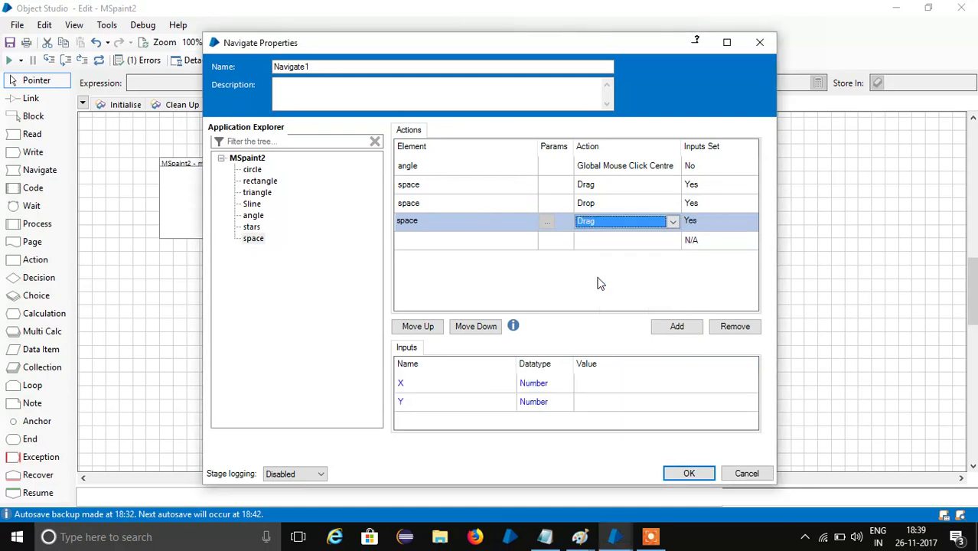
left_click(610, 380)
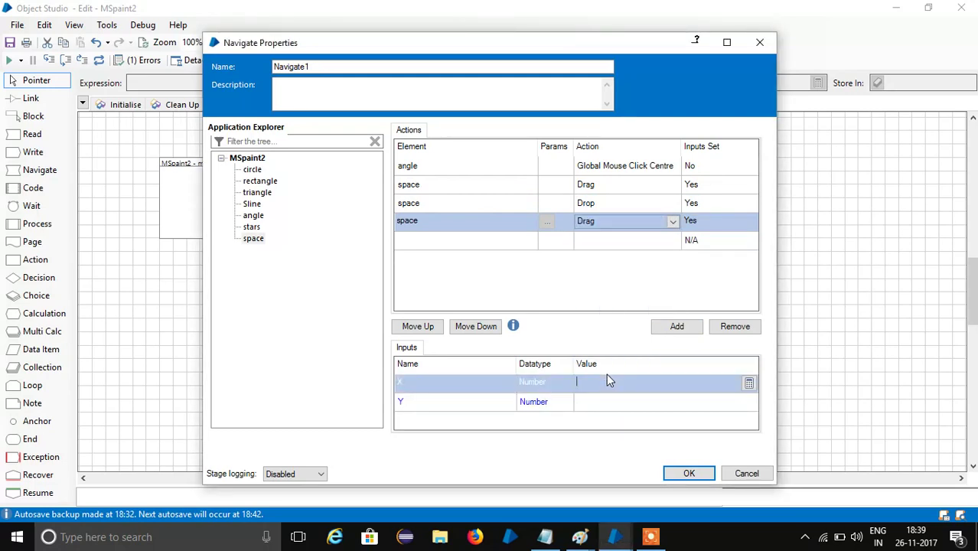
type("554")
left_click(597, 400)
type("450")
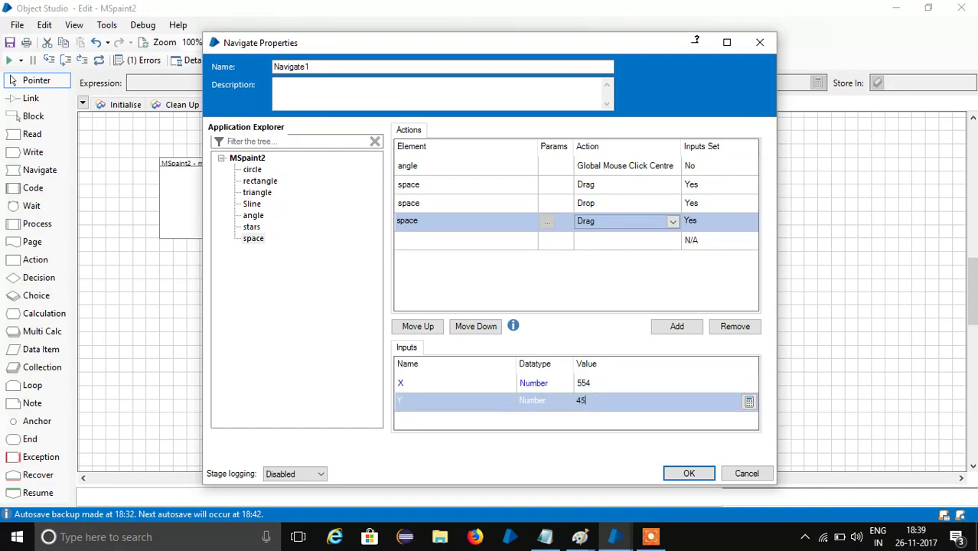
Set the fifth row to the space element with the Drop action, using inputs X 862 and Y 450
left_click(603, 243)
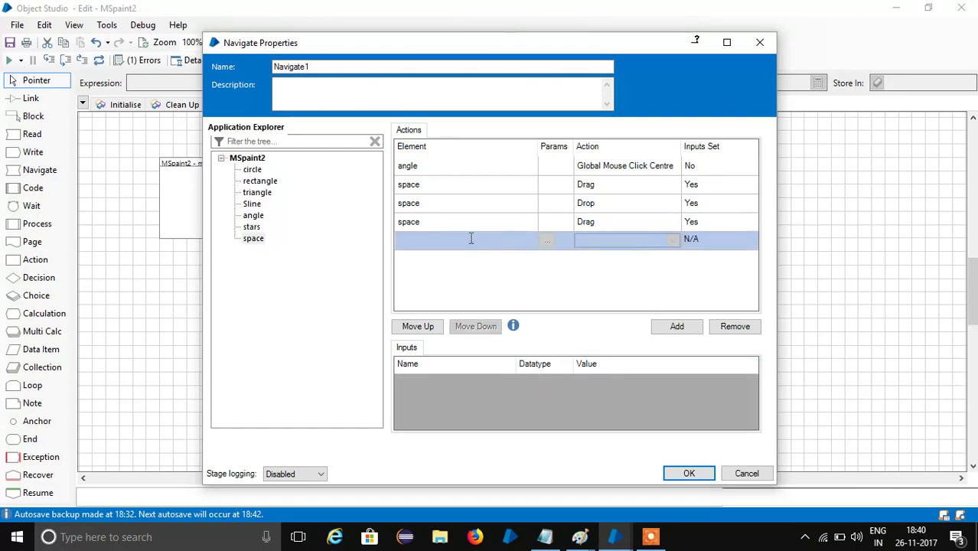
left_click_drag(255, 240, 439, 244)
left_click_drag(258, 240, 412, 240)
left_click(672, 241)
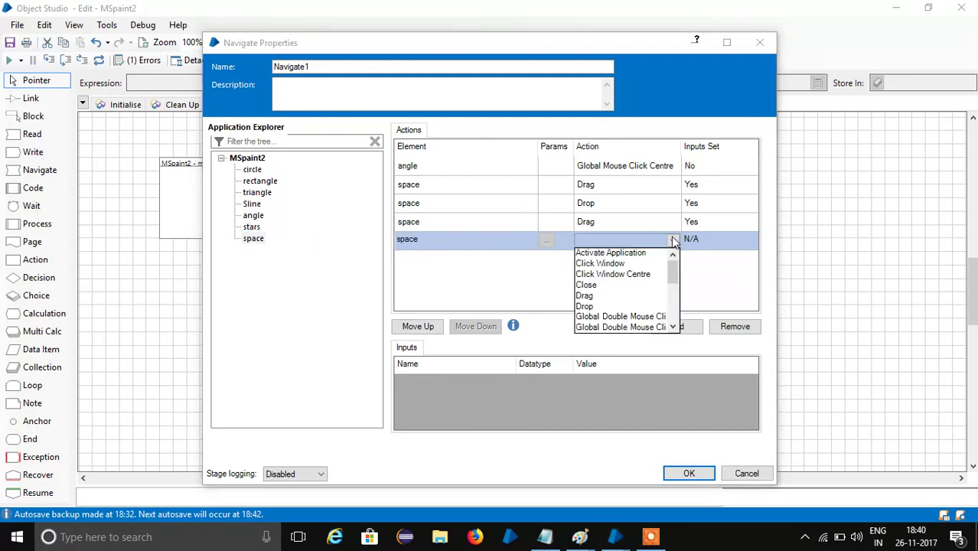
left_click(613, 307)
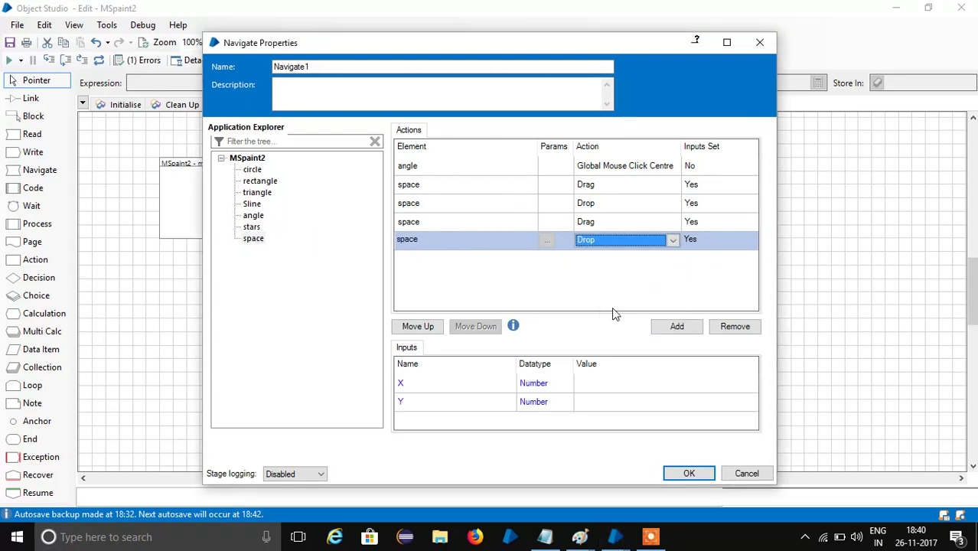
left_click(599, 383)
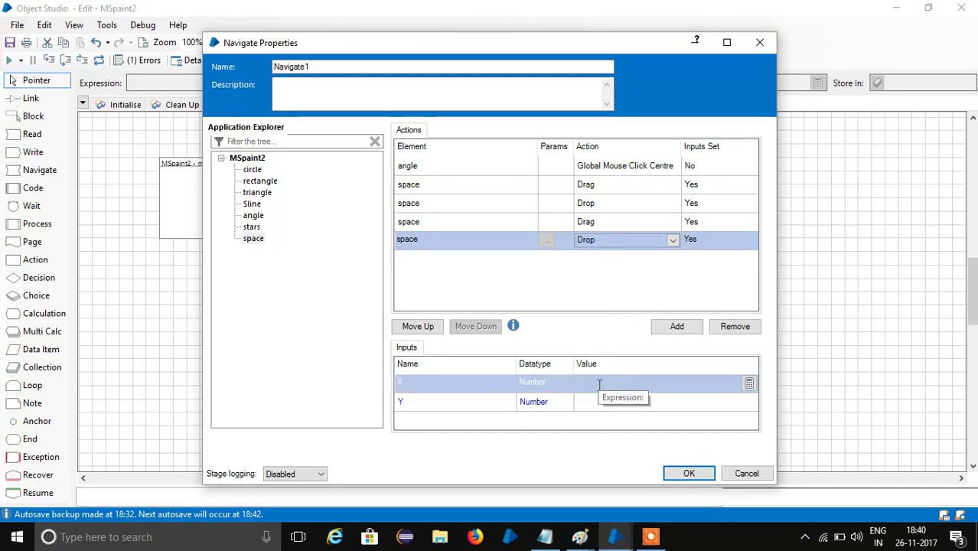
type("862")
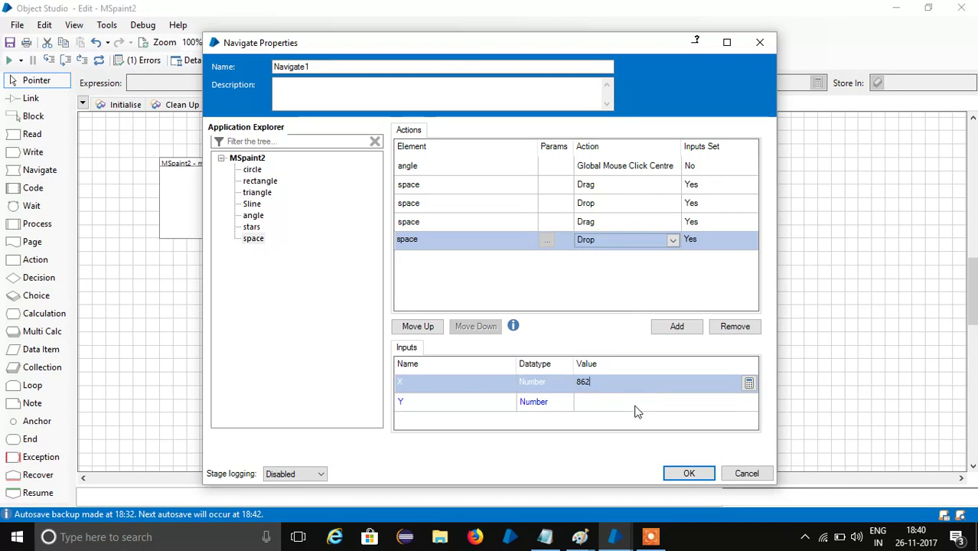
left_click(622, 403)
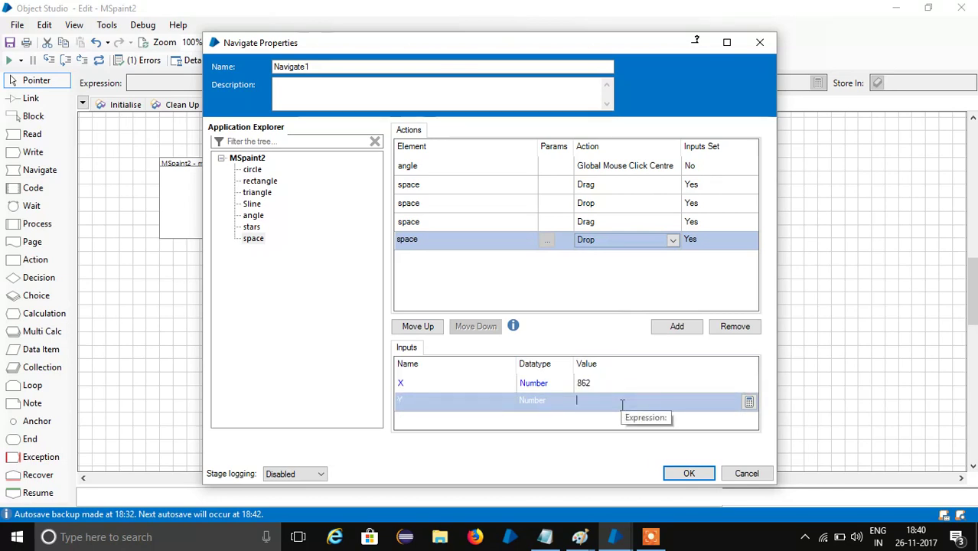
type("450")
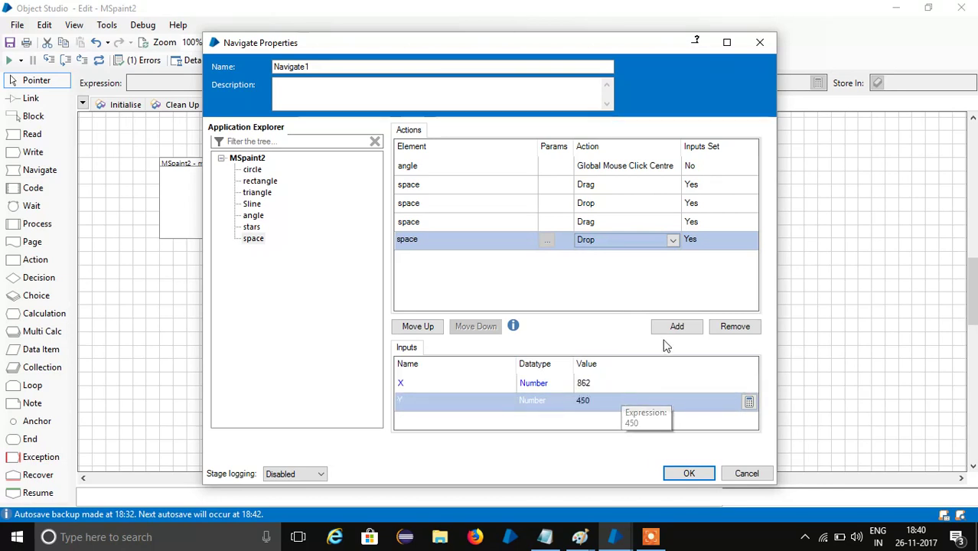
Add two more action rows and assign the space element to both the sixth and seventh rows
left_click(679, 327)
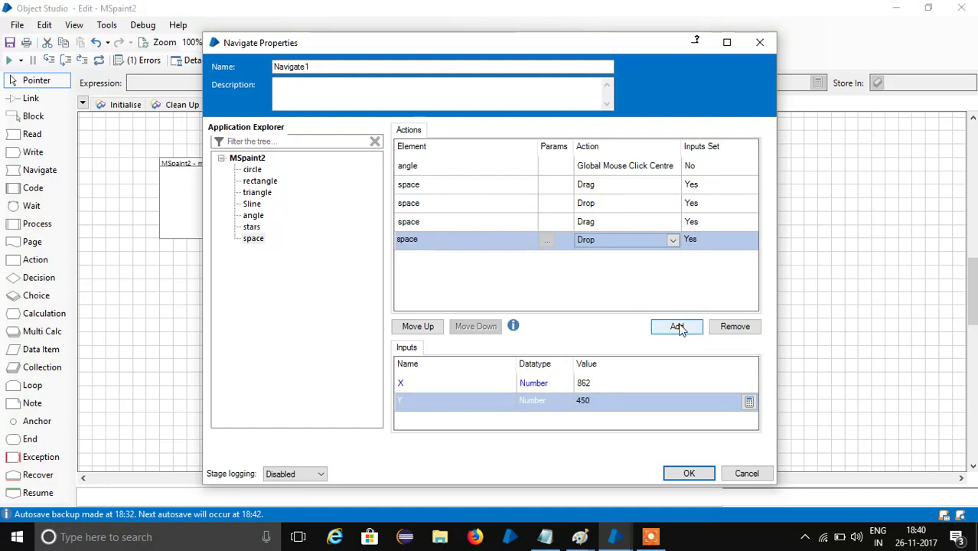
left_click(678, 327)
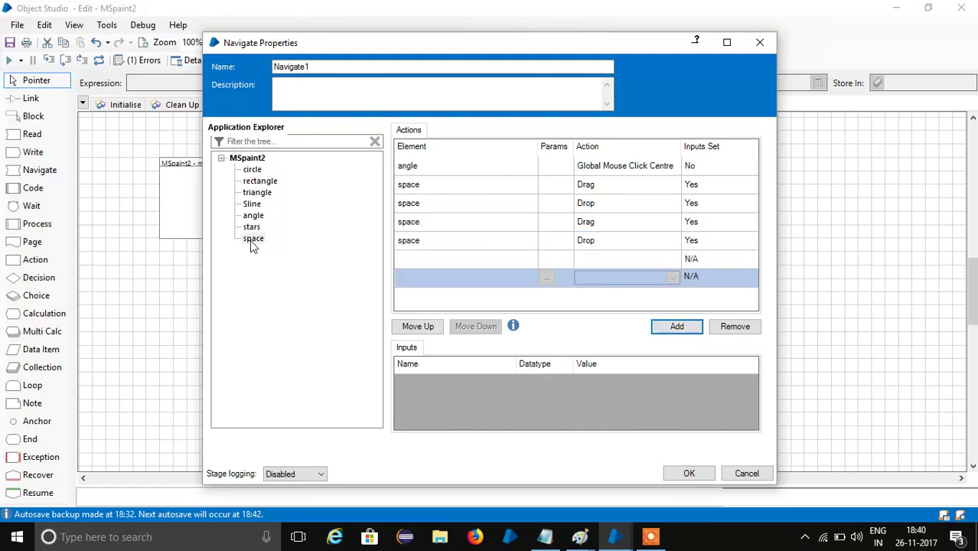
left_click_drag(251, 240, 420, 261)
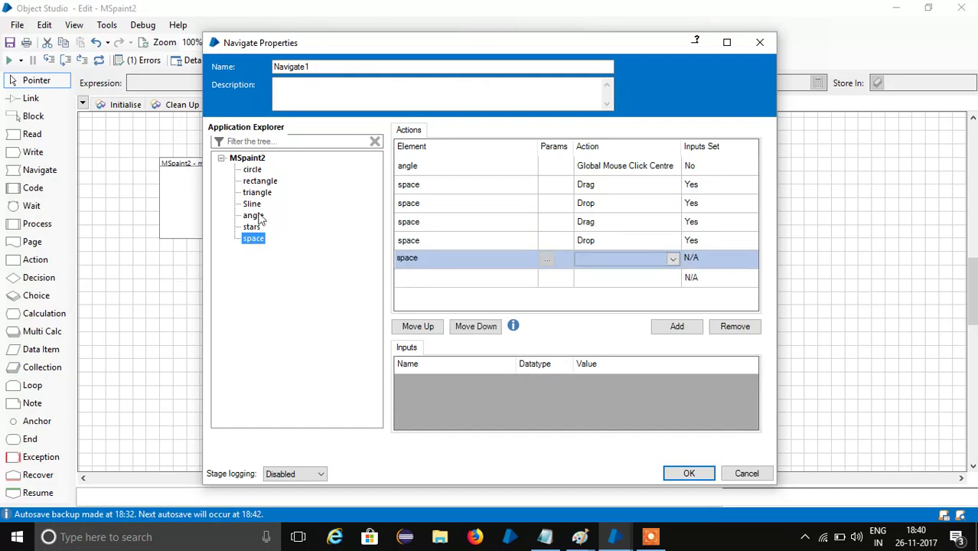
left_click_drag(265, 241, 450, 282)
Set the sixth row to the Drag action with inputs X 862 and Y 450
left_click(680, 261)
left_click(672, 259)
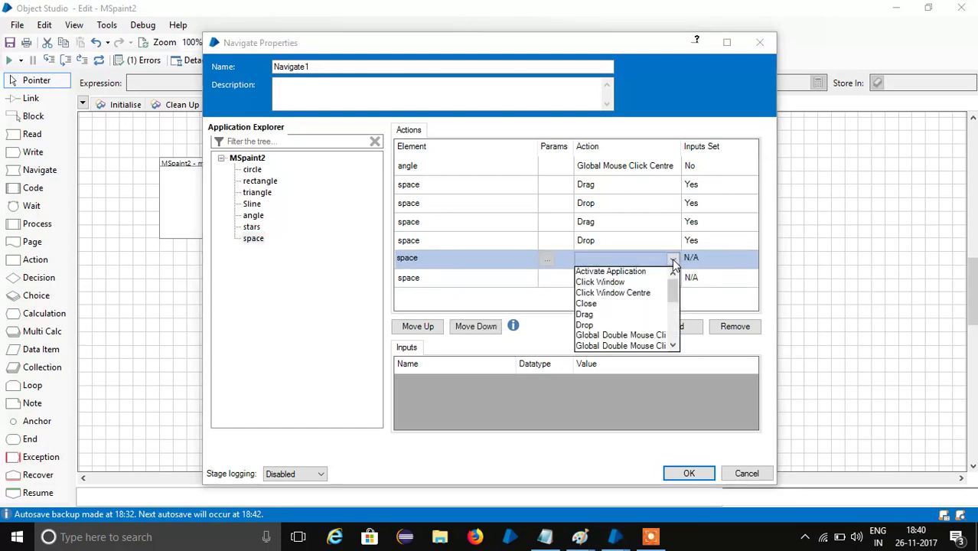
left_click(648, 315)
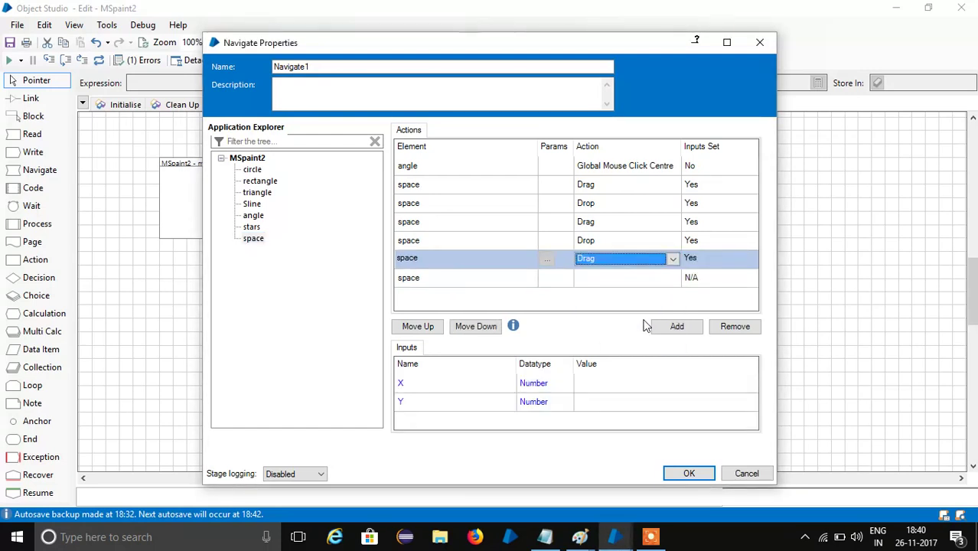
left_click(610, 383)
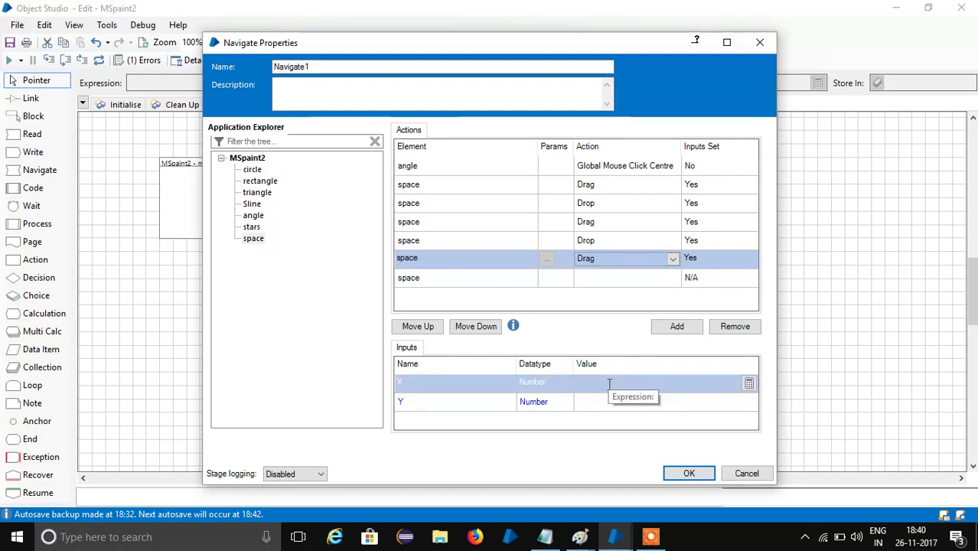
type("862")
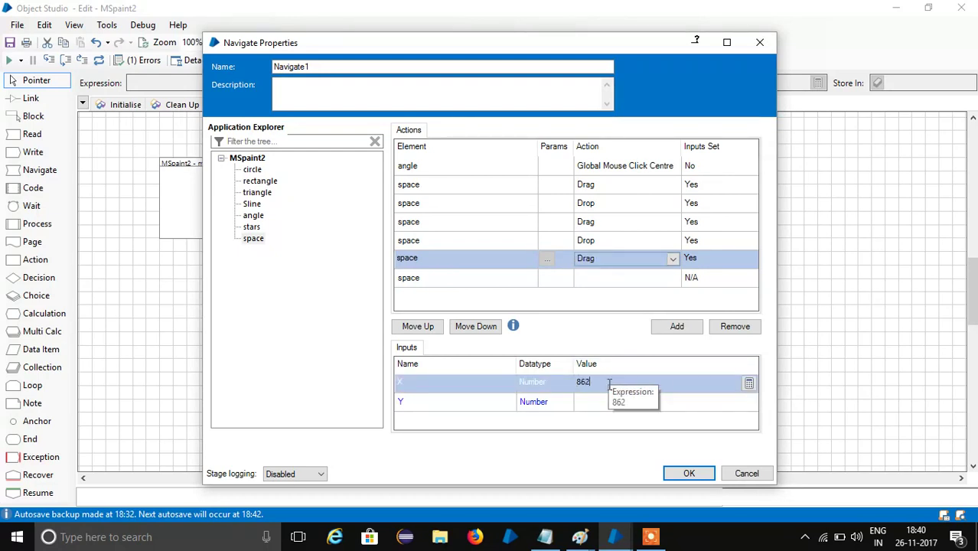
left_click(604, 399)
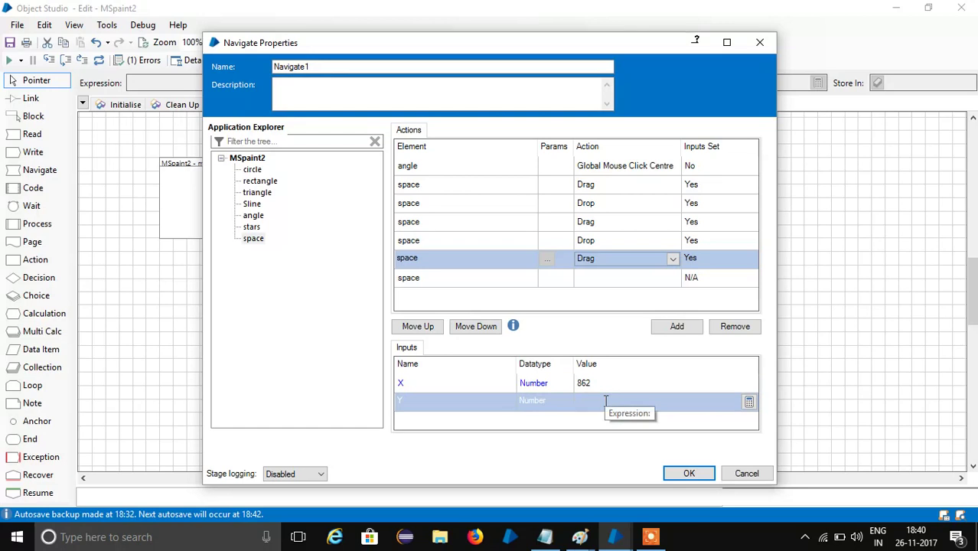
type("450")
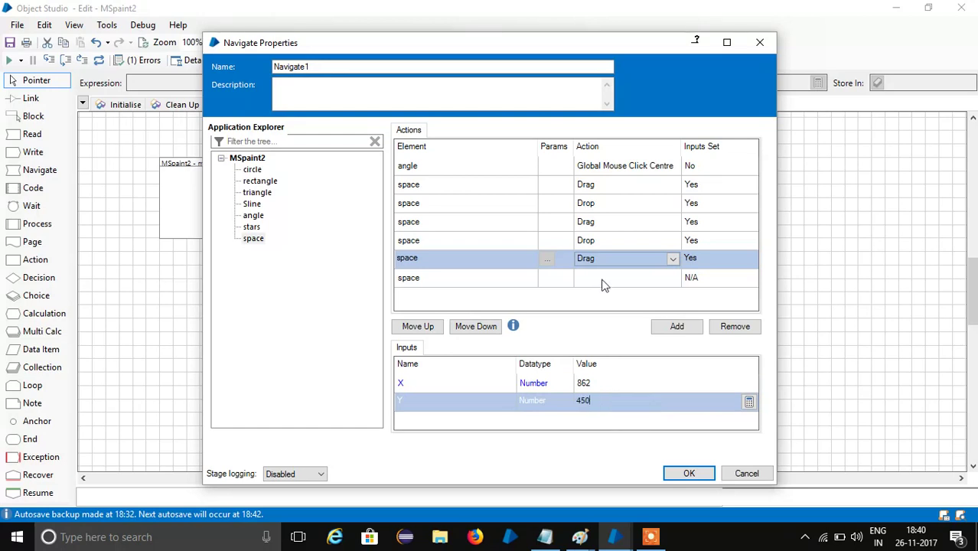
Set the seventh row's action to Drop
left_click(621, 284)
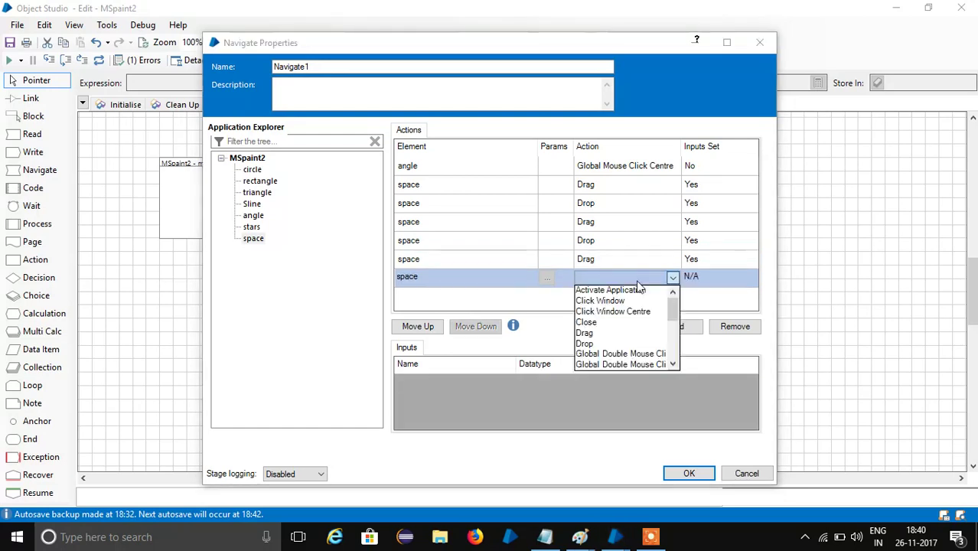
left_click(610, 346)
left_click(594, 382)
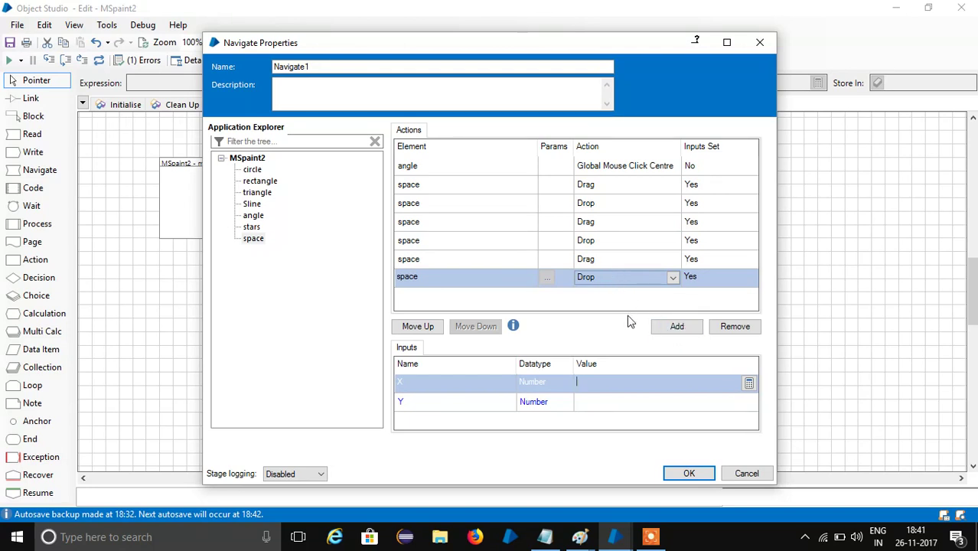
Check the X and Y inputs of the space Drag and Drop rows from the second to the sixth
left_click(614, 183)
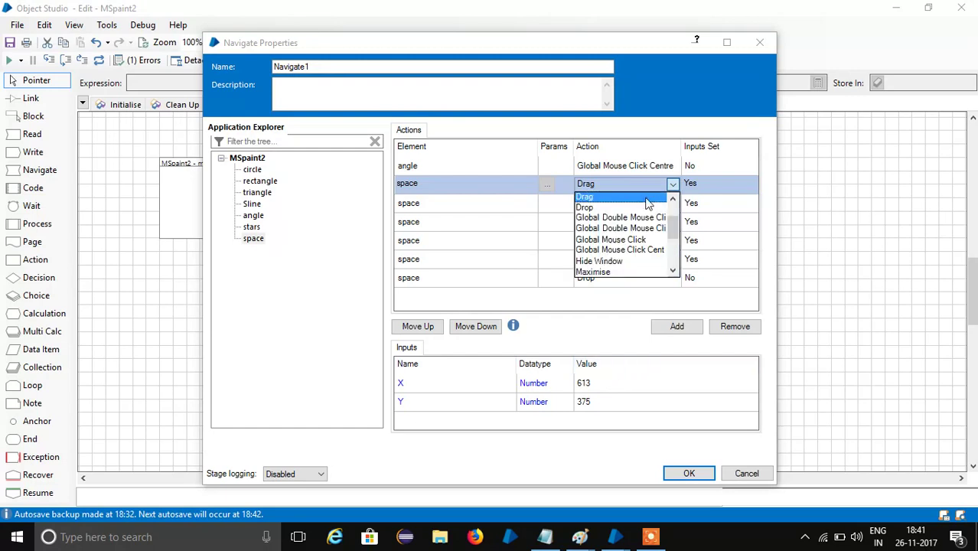
left_click(724, 200)
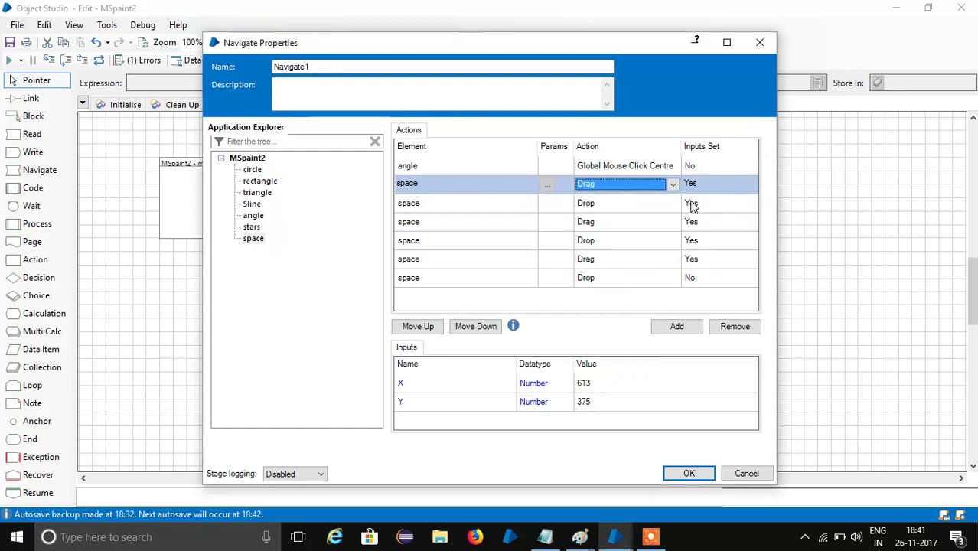
left_click(634, 204)
left_click(635, 205)
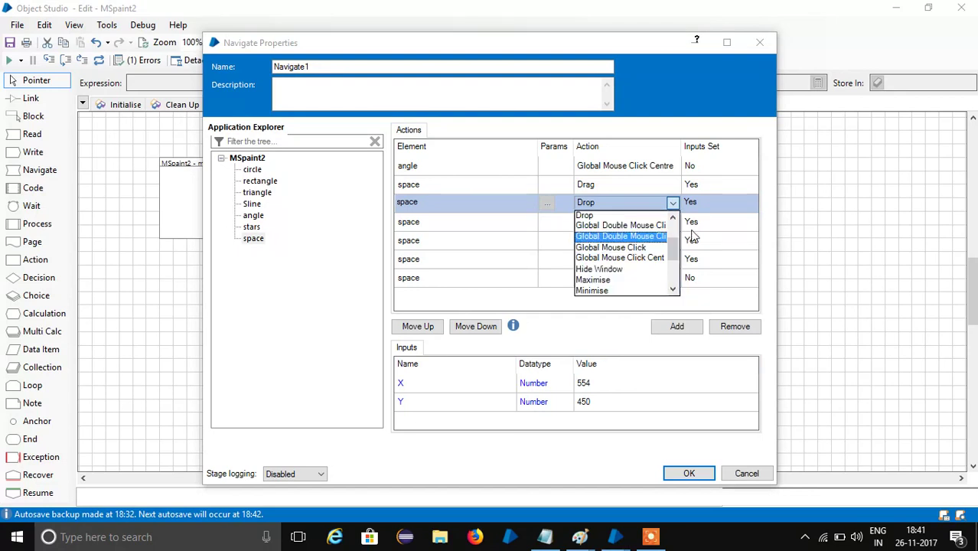
left_click(726, 236)
left_click(708, 222)
left_click(632, 224)
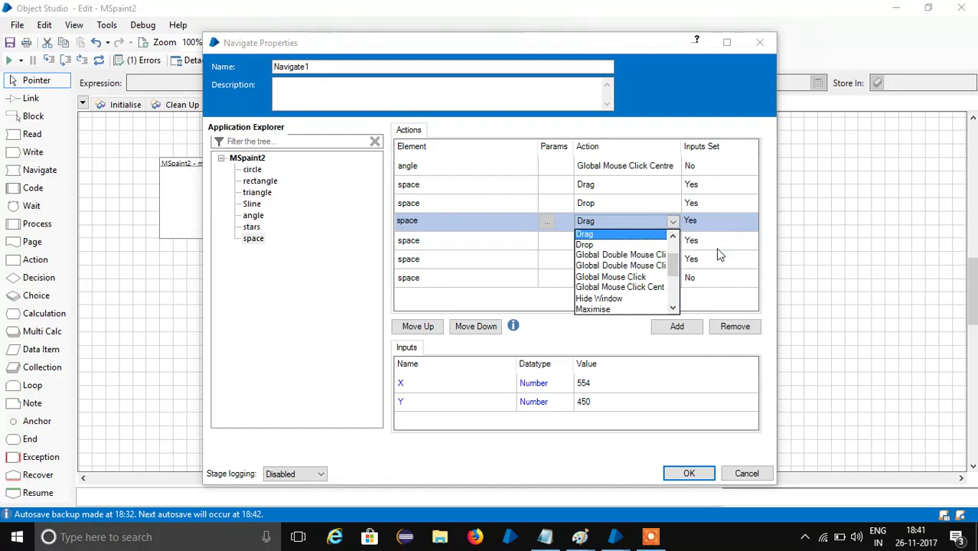
left_click(720, 255)
left_click(632, 239)
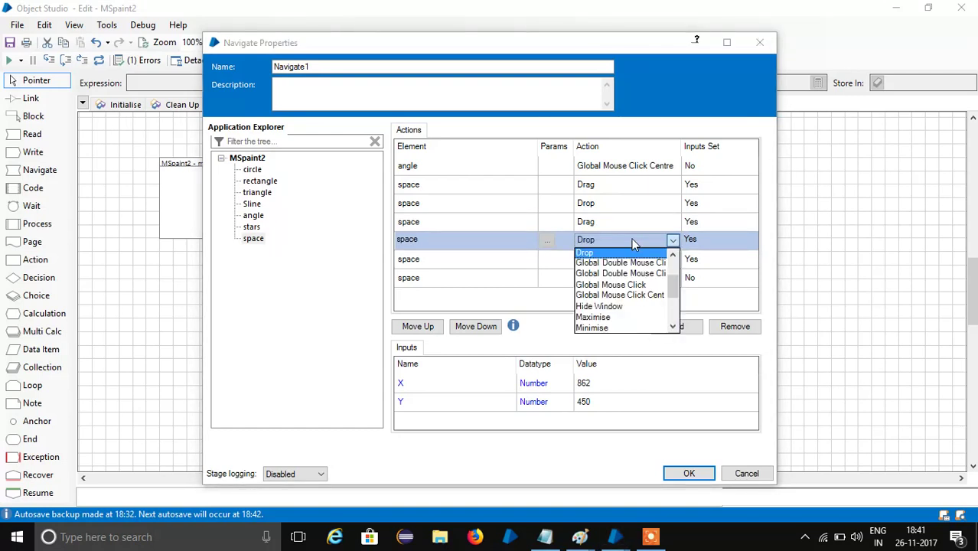
left_click(717, 258)
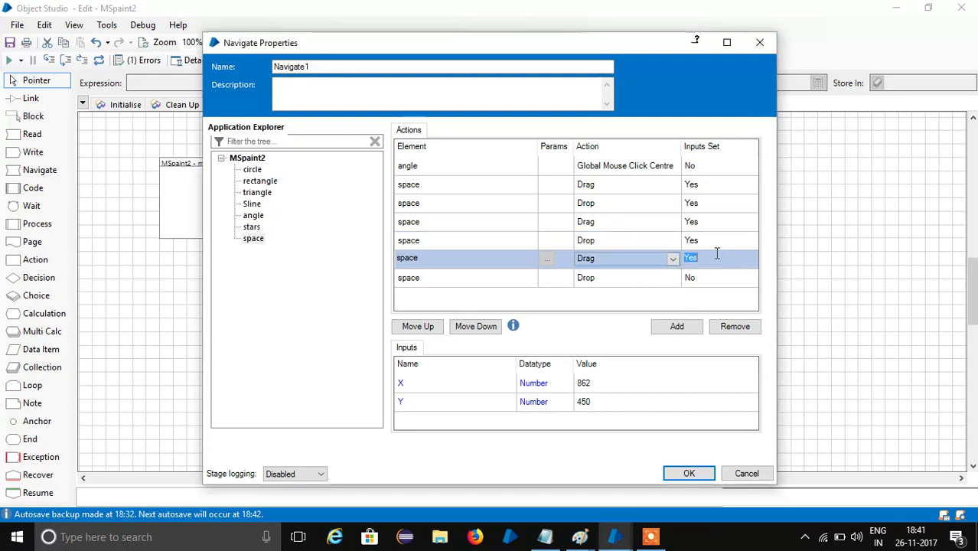
left_click(604, 260)
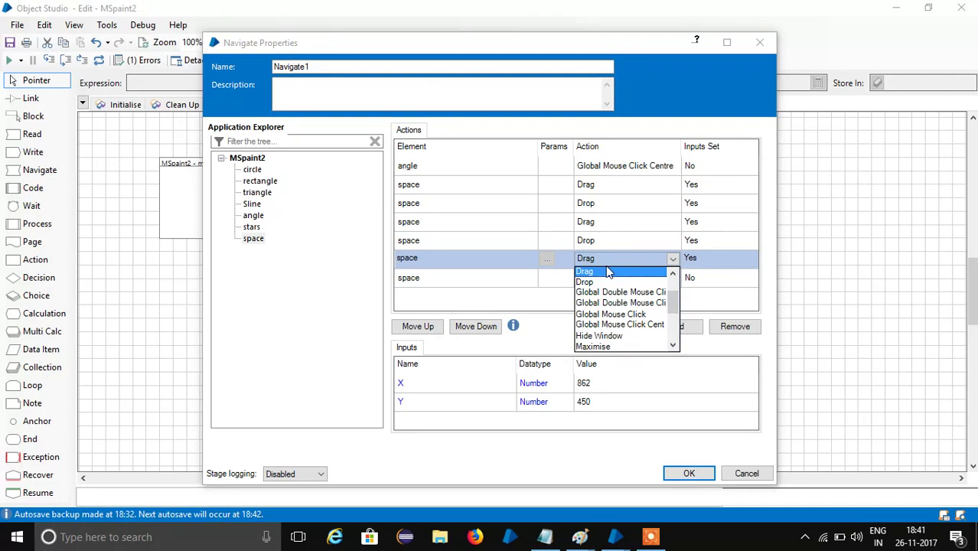
left_click(730, 290)
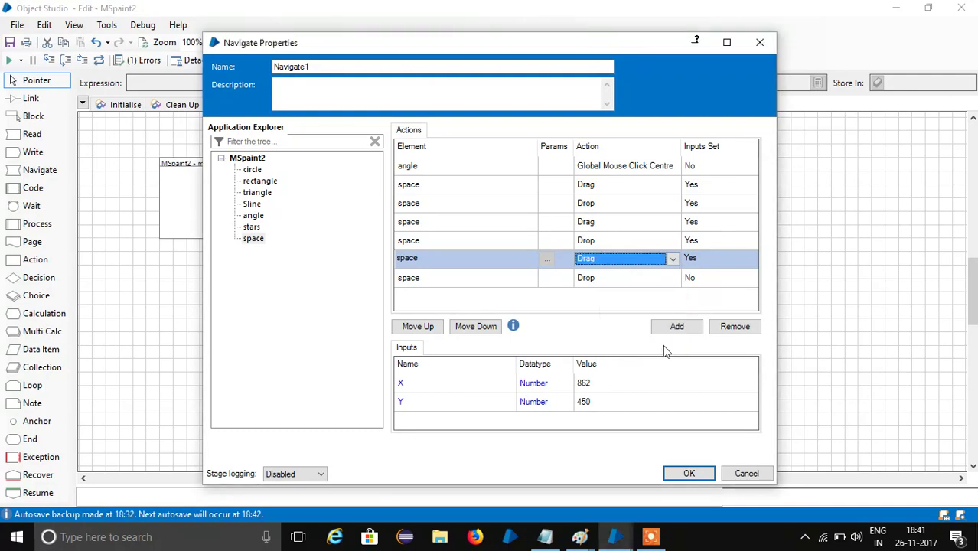
Give the seventh row's Drop action inputs X 927 and Y 378 and accept the stage's properties
left_click(618, 284)
left_click(619, 285)
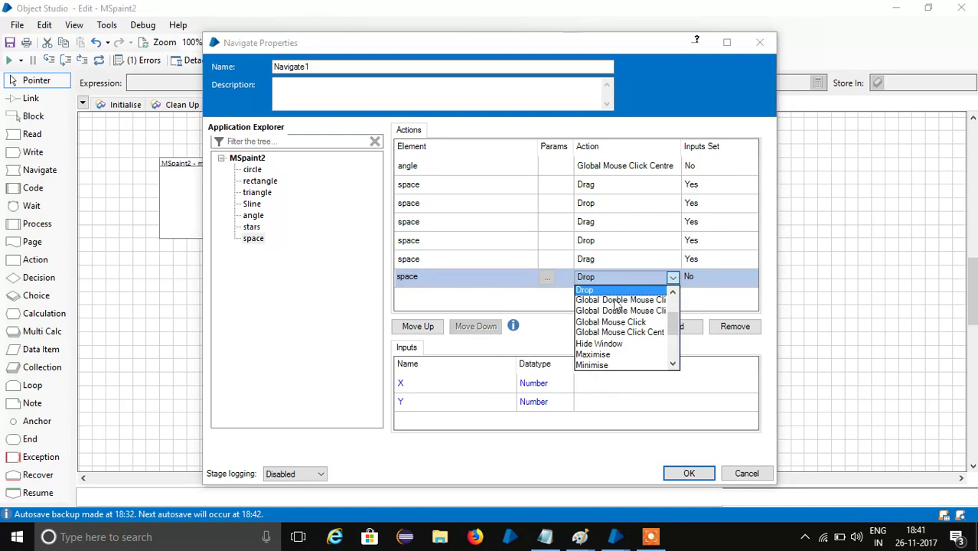
left_click(588, 383)
left_click(588, 383)
type("927")
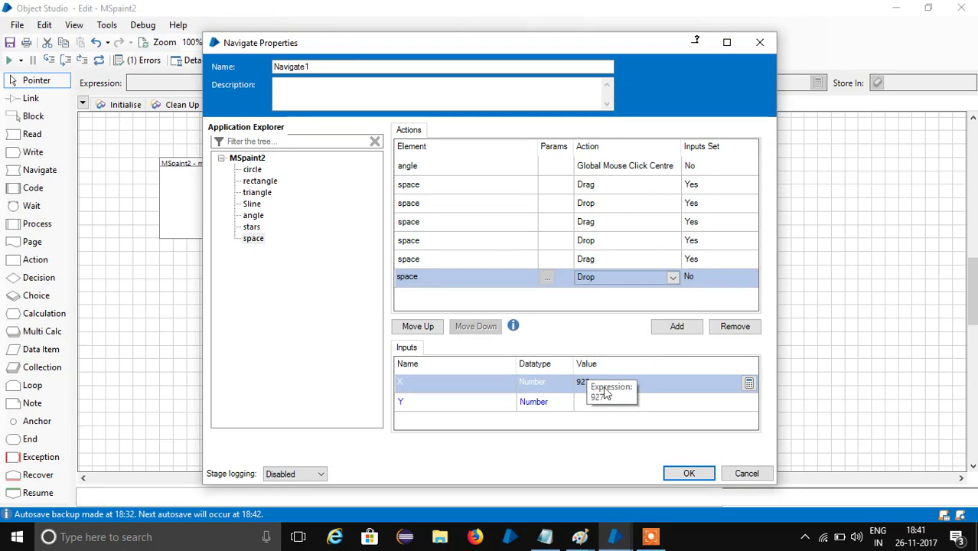
left_click(622, 403)
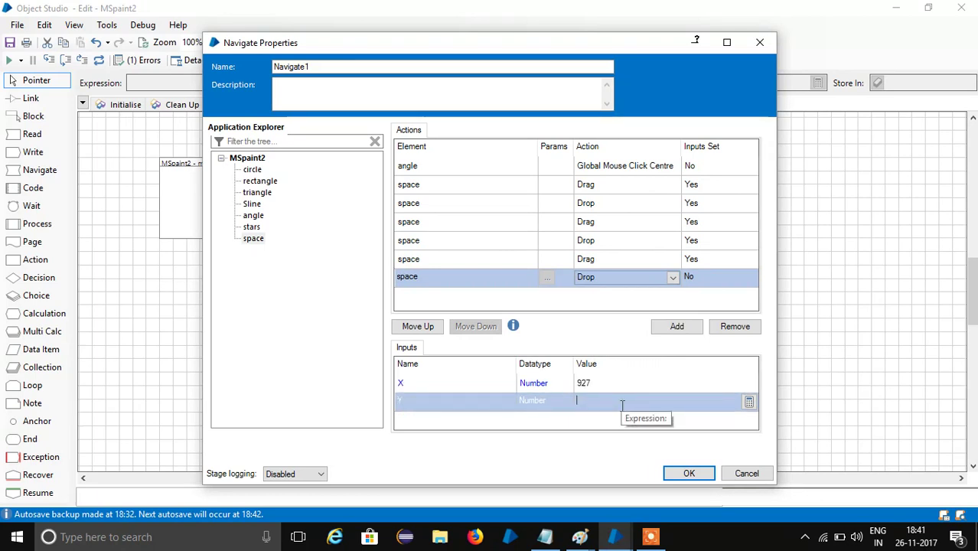
type("378")
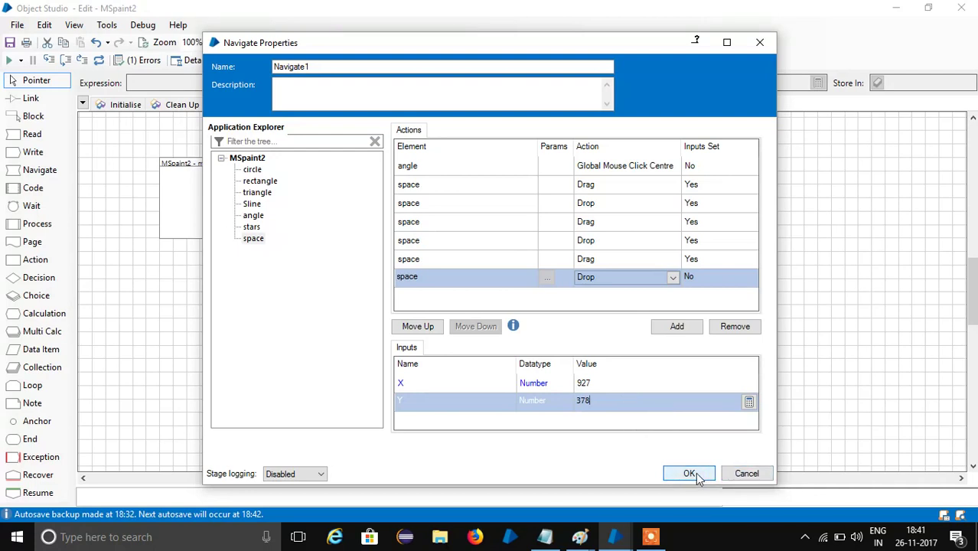
left_click(691, 474)
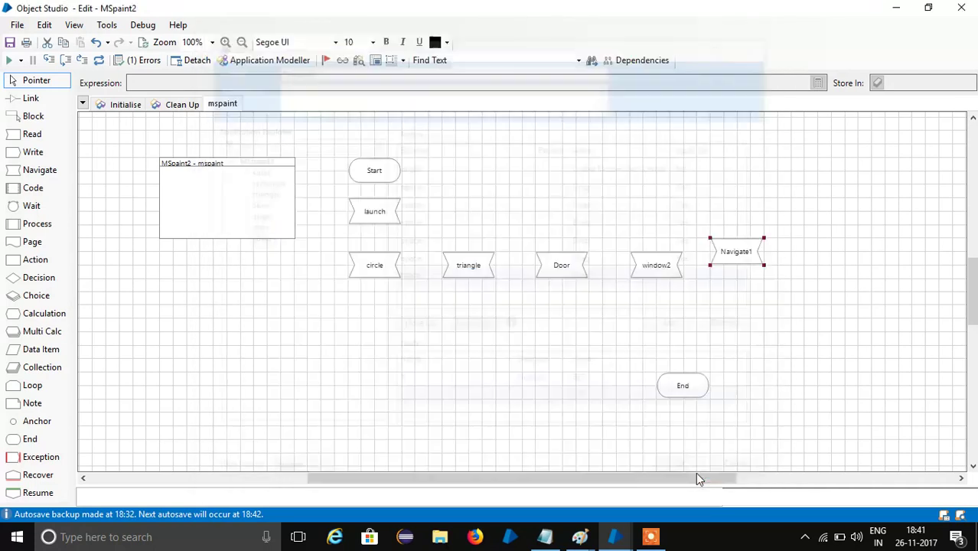
Rename the Navigate stage beside window2 as "frent space"
double_click(737, 253)
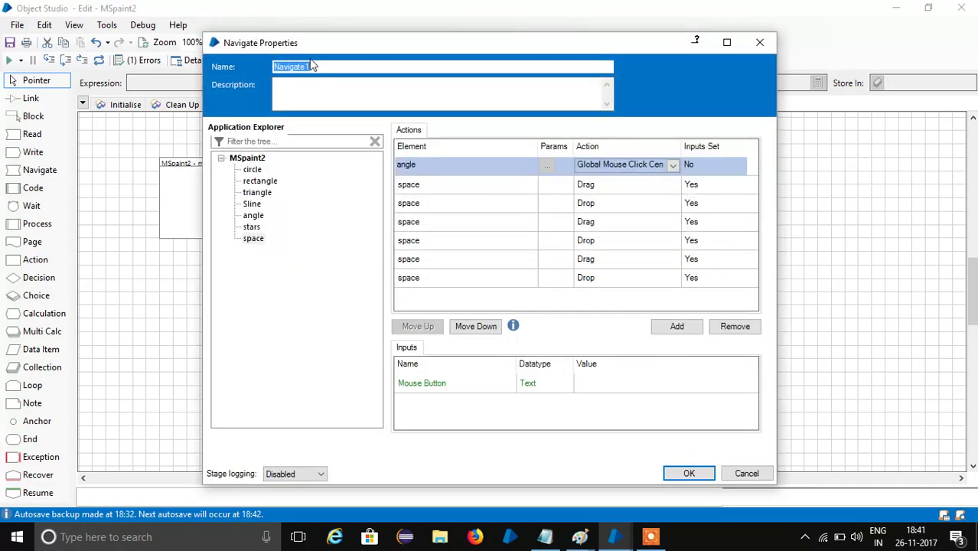
type("frent space")
left_click(688, 473)
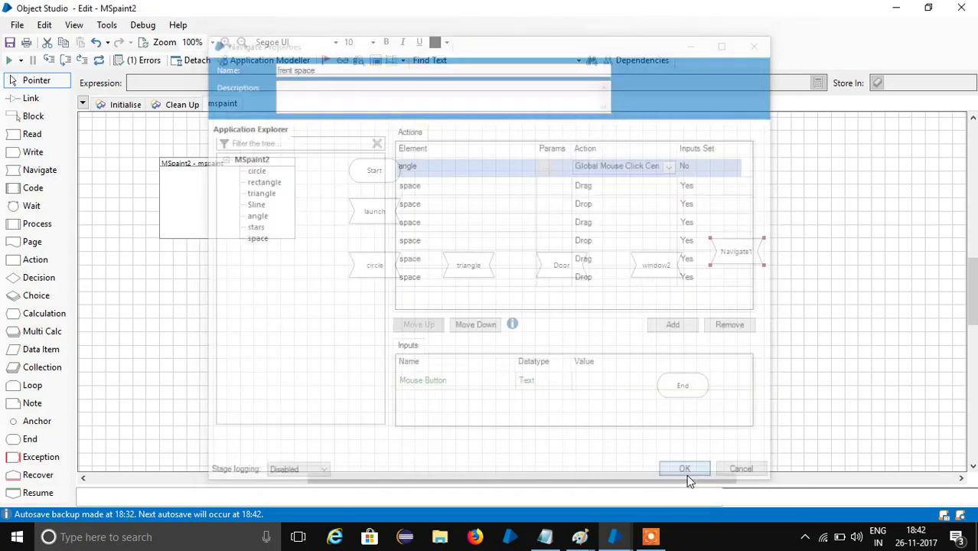
Add a new Navigate stage to the mspaint page and set its first row to the stars element with Global Mouse Click Centre
left_click_drag(16, 170, 778, 321)
double_click(774, 312)
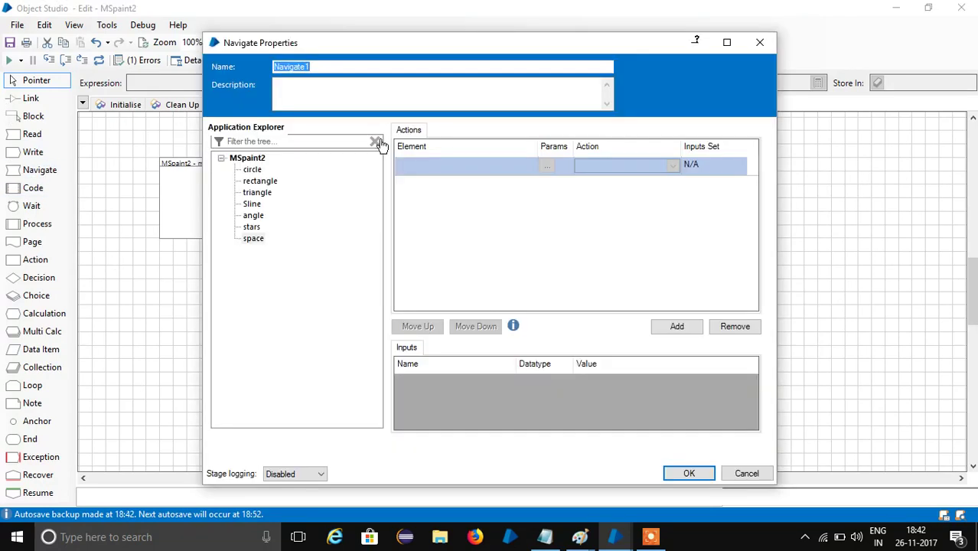
left_click(253, 217)
left_click(254, 228)
left_click_drag(255, 233, 426, 167)
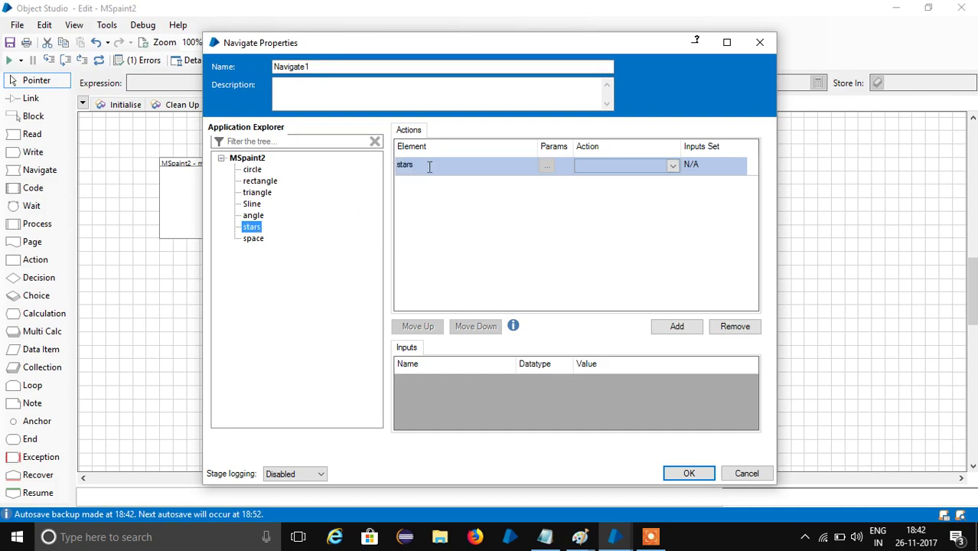
left_click(671, 165)
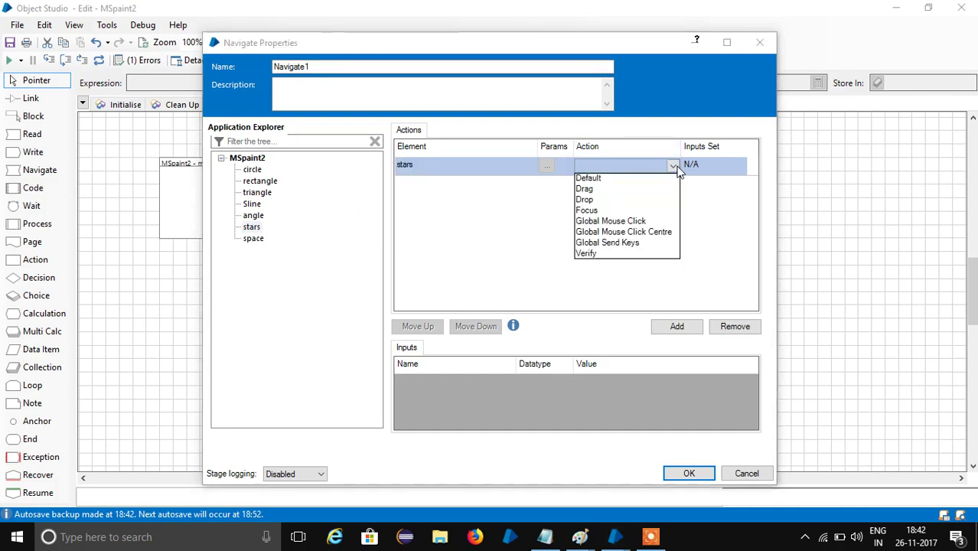
left_click(663, 232)
Add two action rows below the stars row and assign the space element to both
left_click(677, 327)
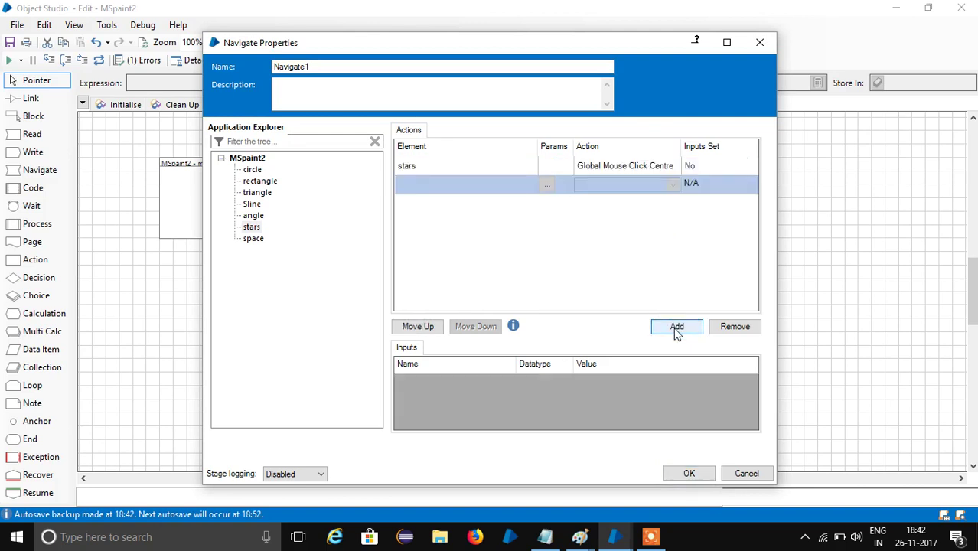
left_click(676, 328)
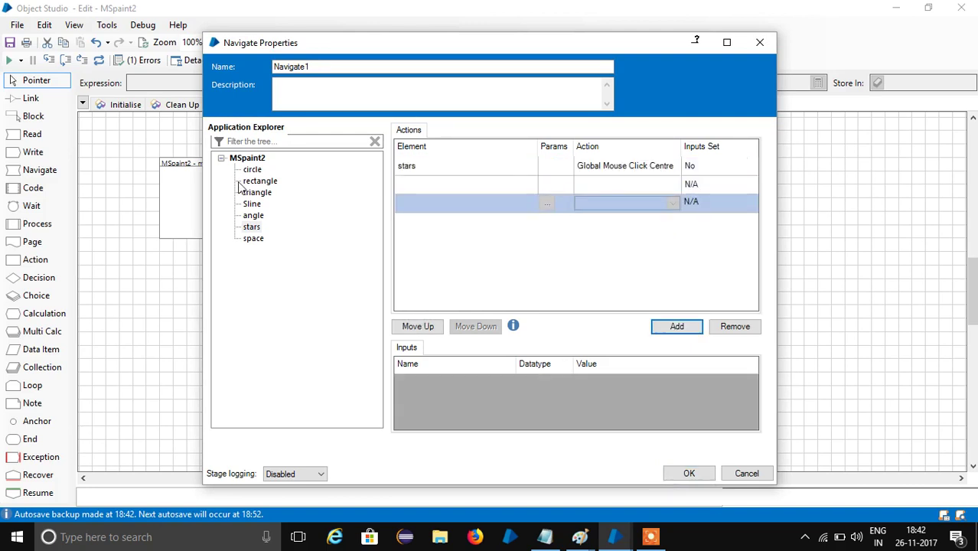
left_click(253, 238)
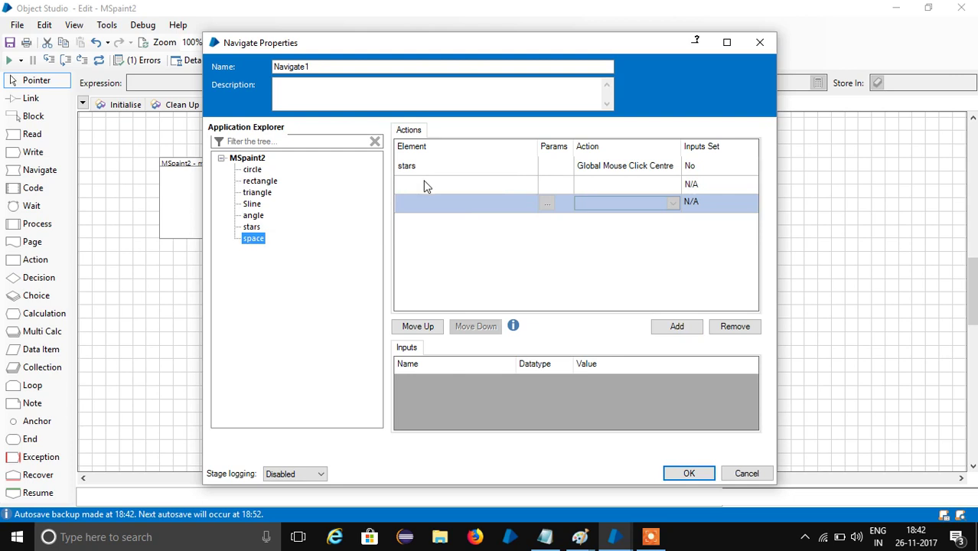
left_click_drag(253, 240, 412, 186)
left_click_drag(252, 244, 426, 203)
Set the second row's space action to Drag with inputs X 516 and Y 6
left_click(669, 186)
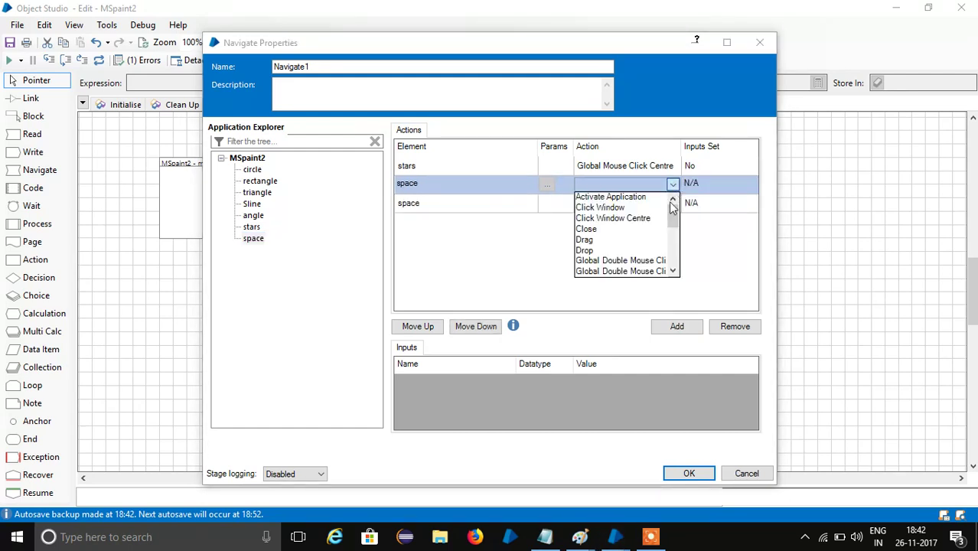
left_click(660, 241)
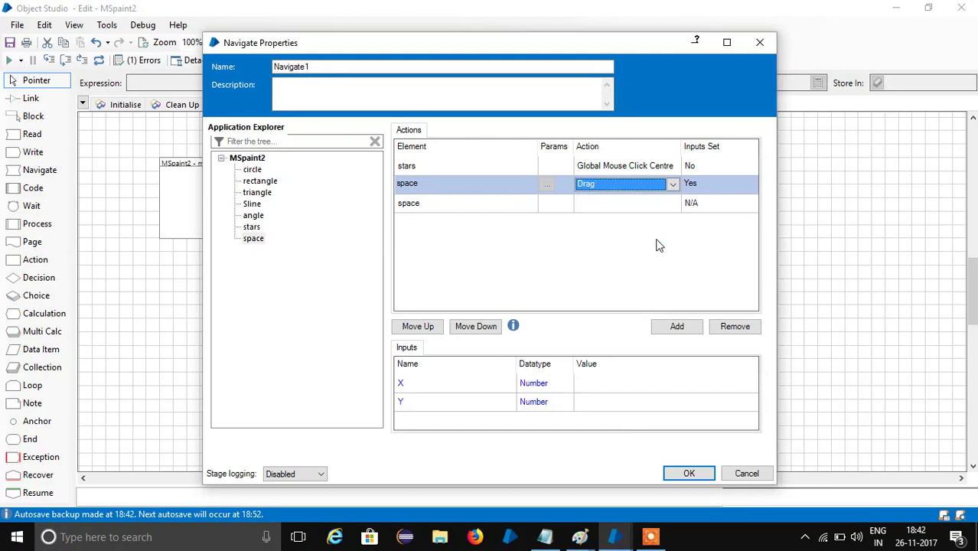
left_click(597, 382)
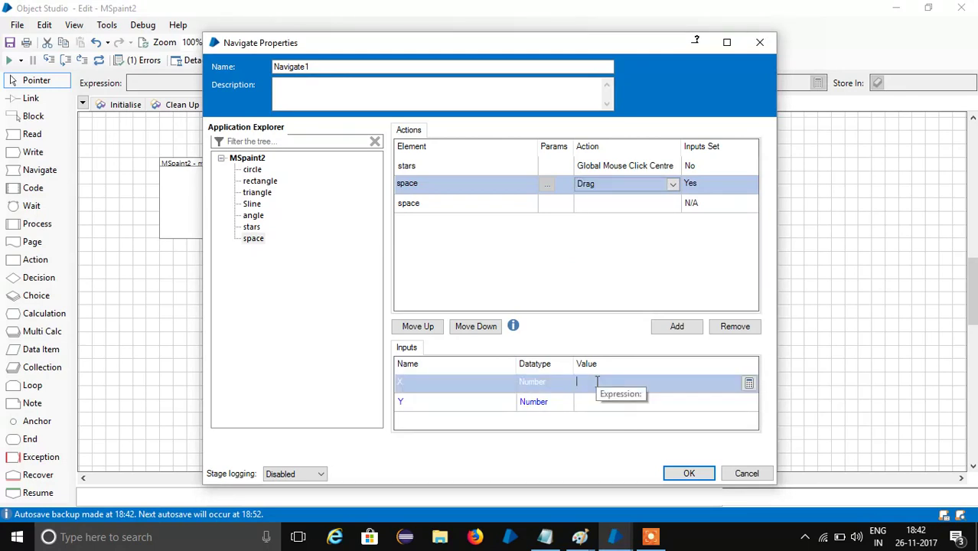
type("516")
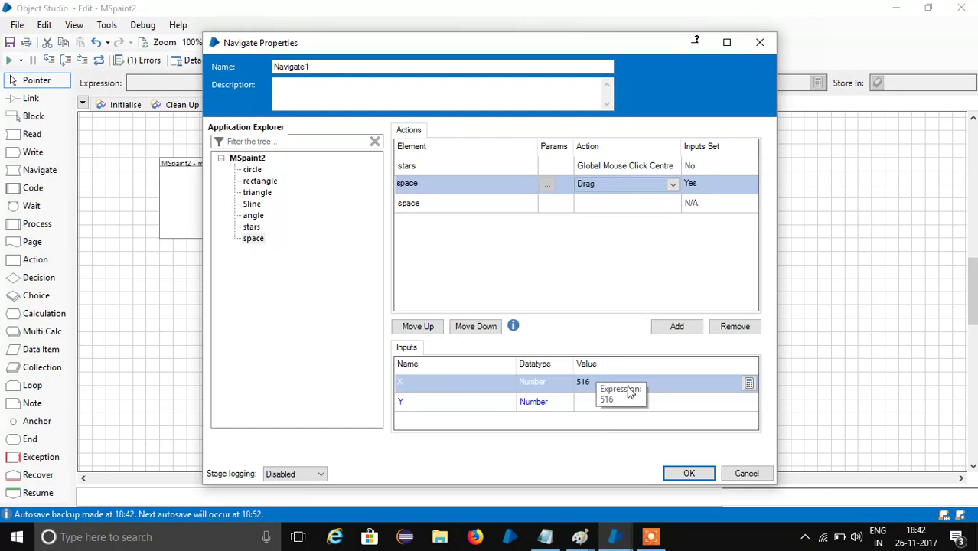
left_click(626, 402)
type("6")
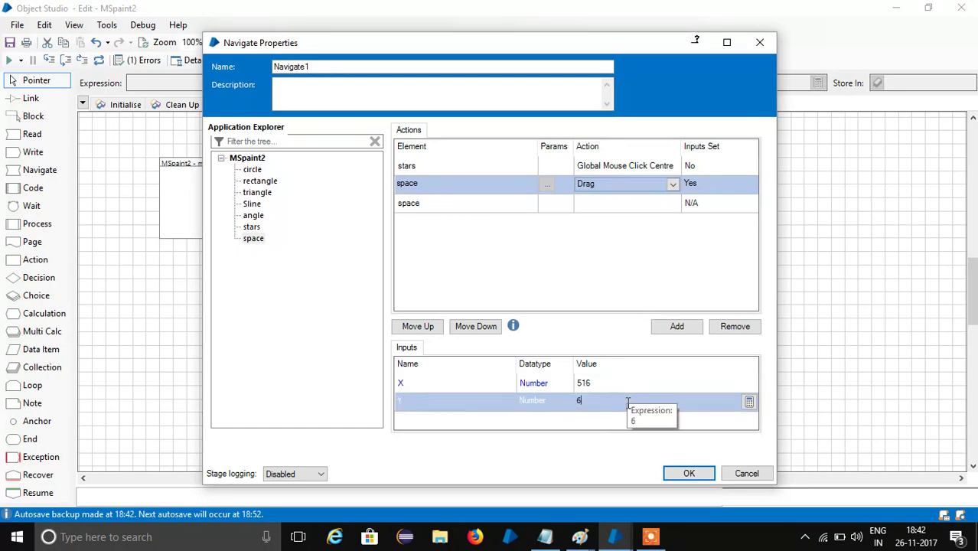
Set the third row's space action to Drop with inputs X 573 and Y 103
left_click(599, 202)
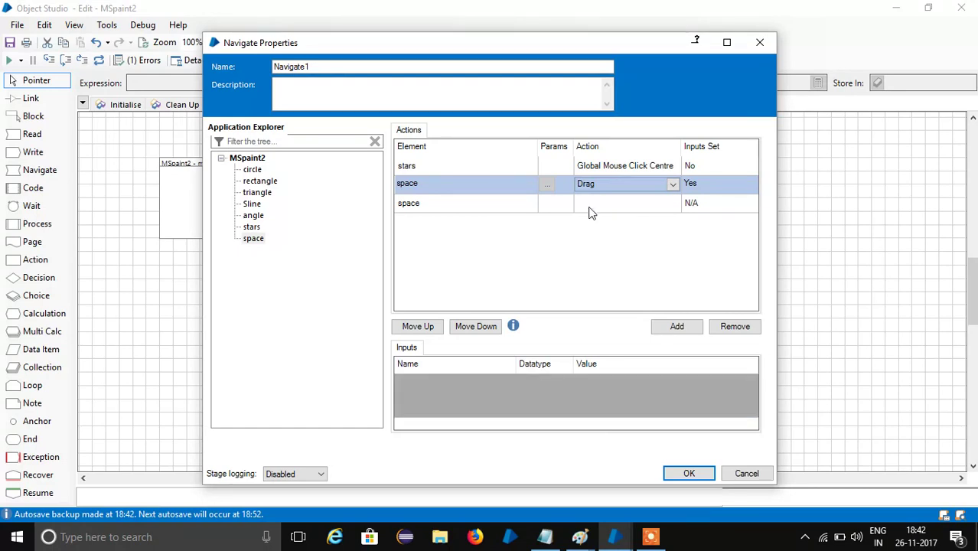
left_click(600, 203)
left_click(596, 269)
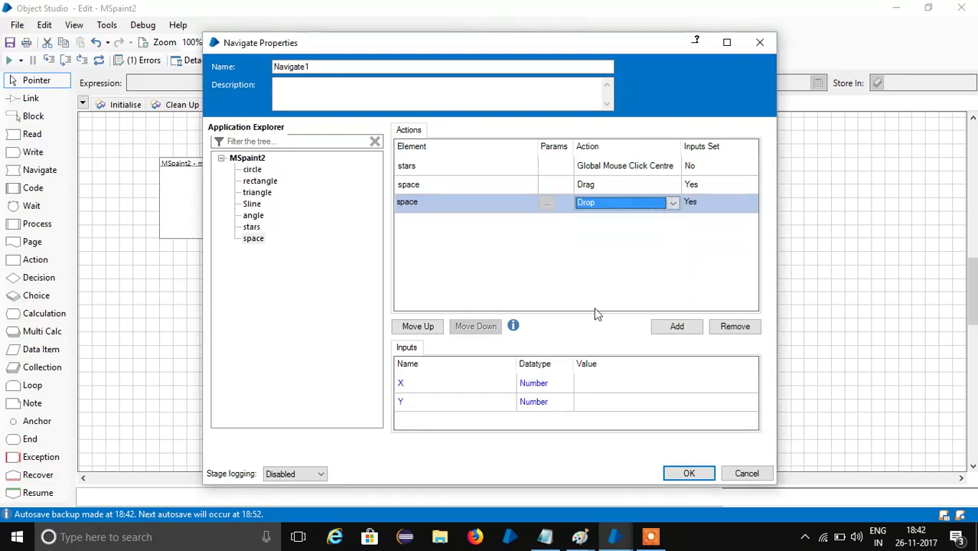
left_click(591, 383)
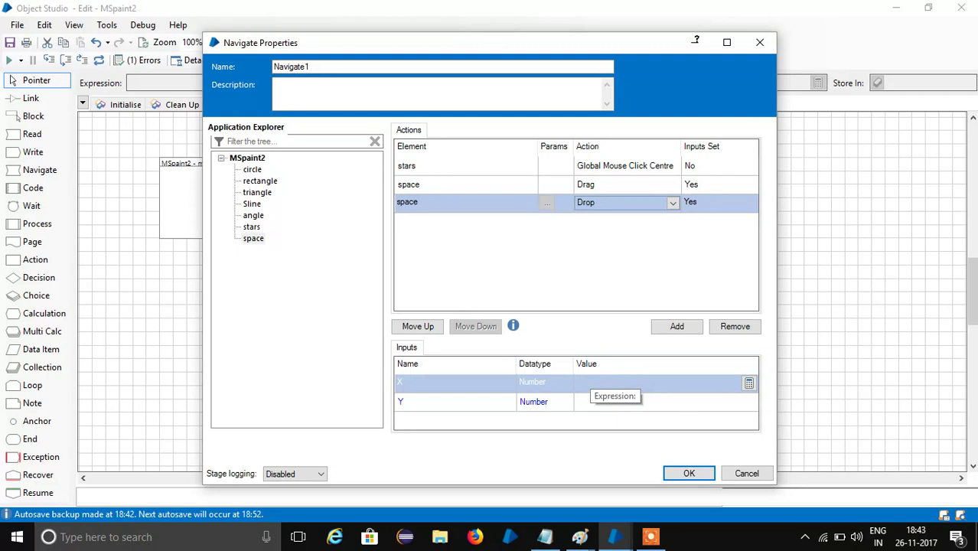
type("573")
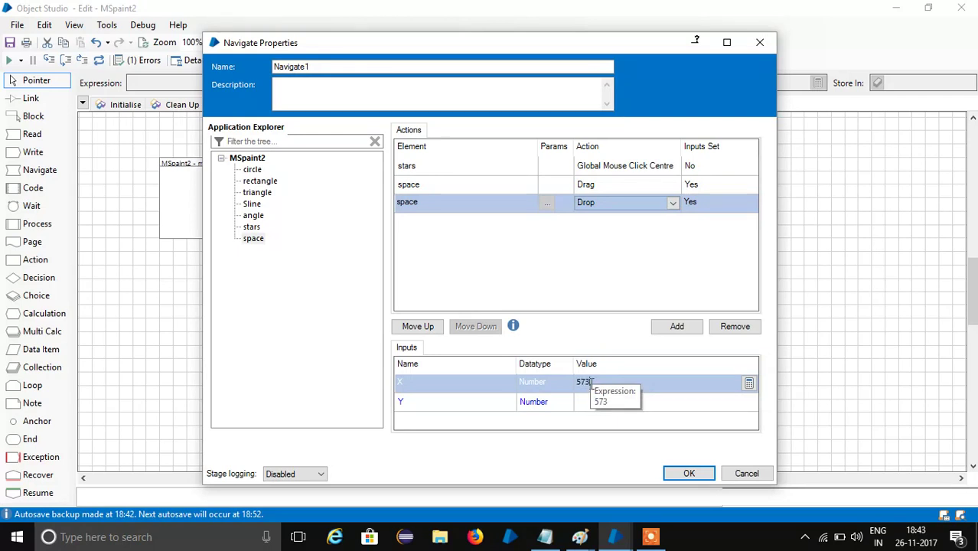
left_click(585, 403)
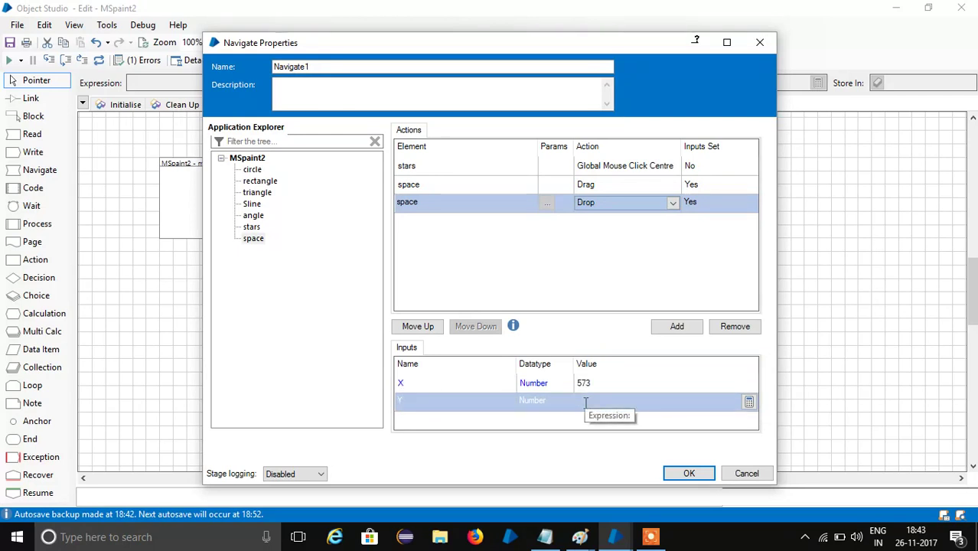
type("103")
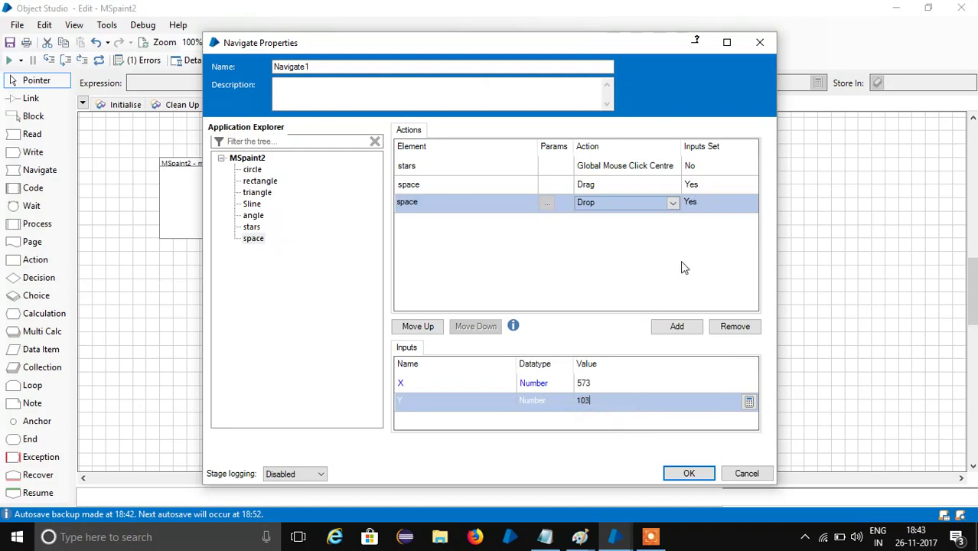
Add two more action rows, assigning the space element and the Drag action to the fourth row
left_click(677, 327)
left_click(678, 327)
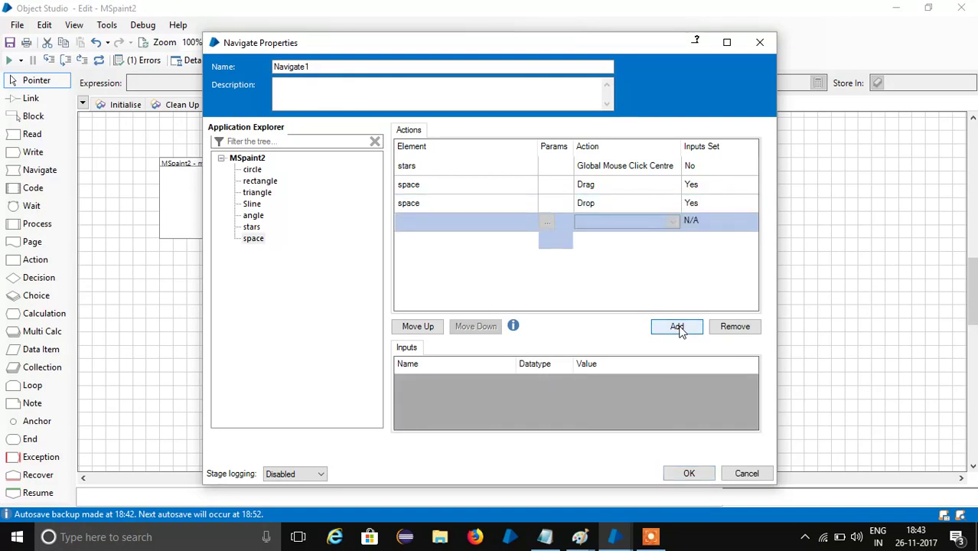
left_click(257, 241)
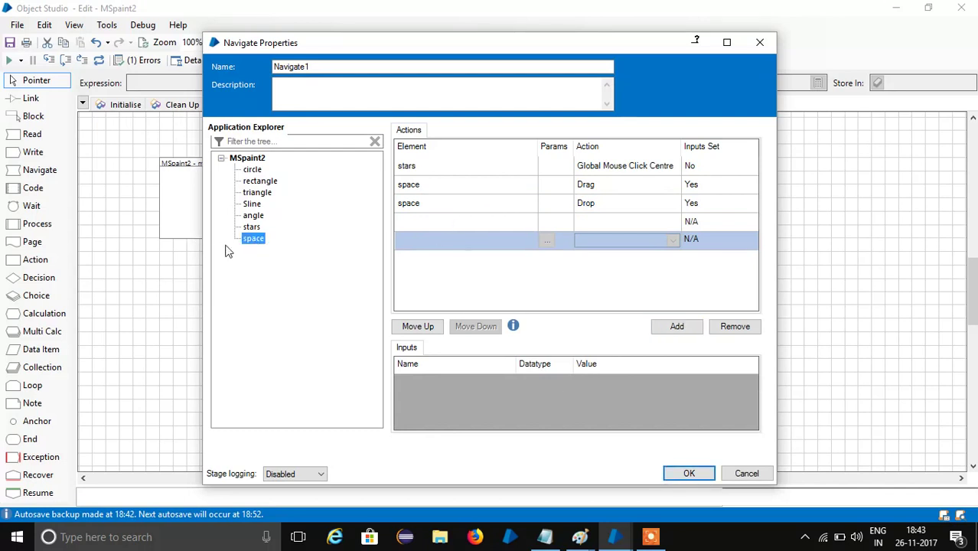
left_click_drag(257, 240, 431, 225)
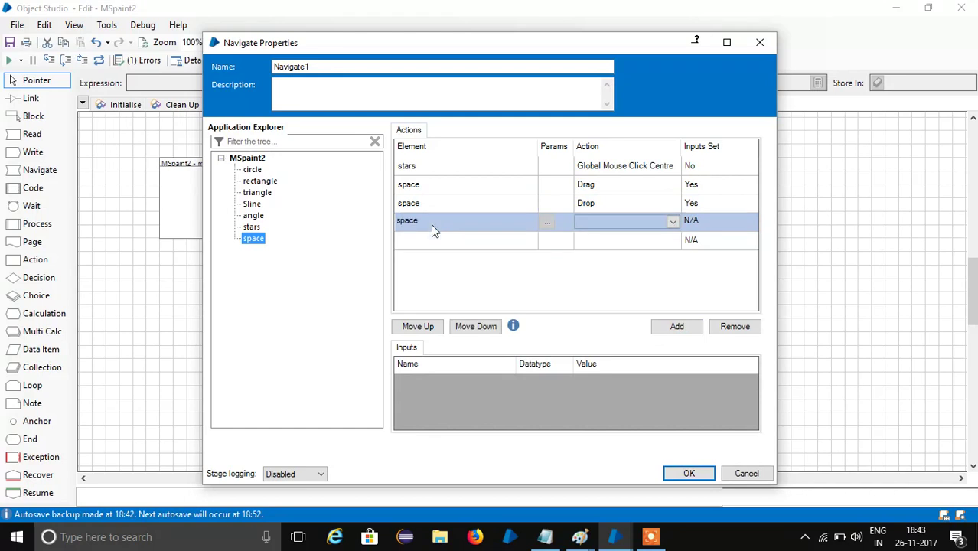
left_click(671, 223)
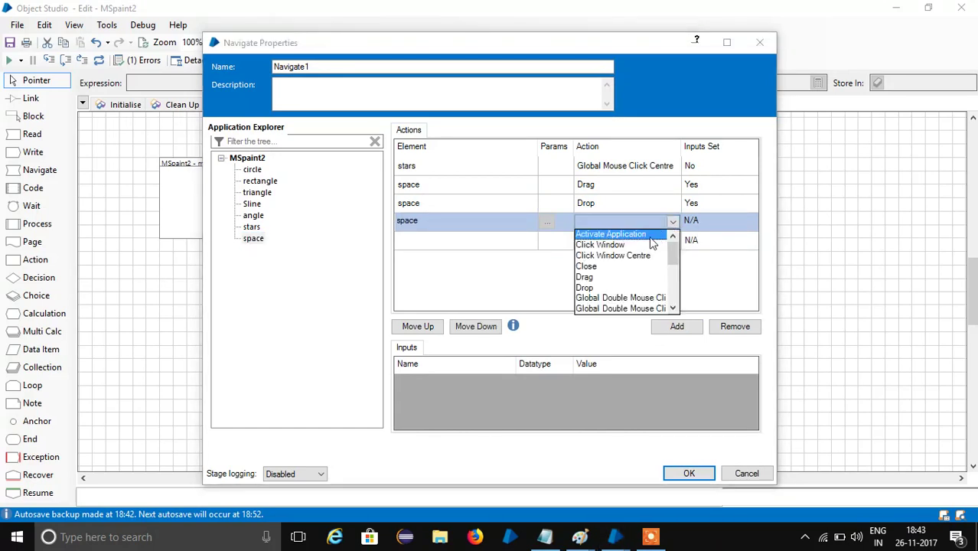
left_click(627, 277)
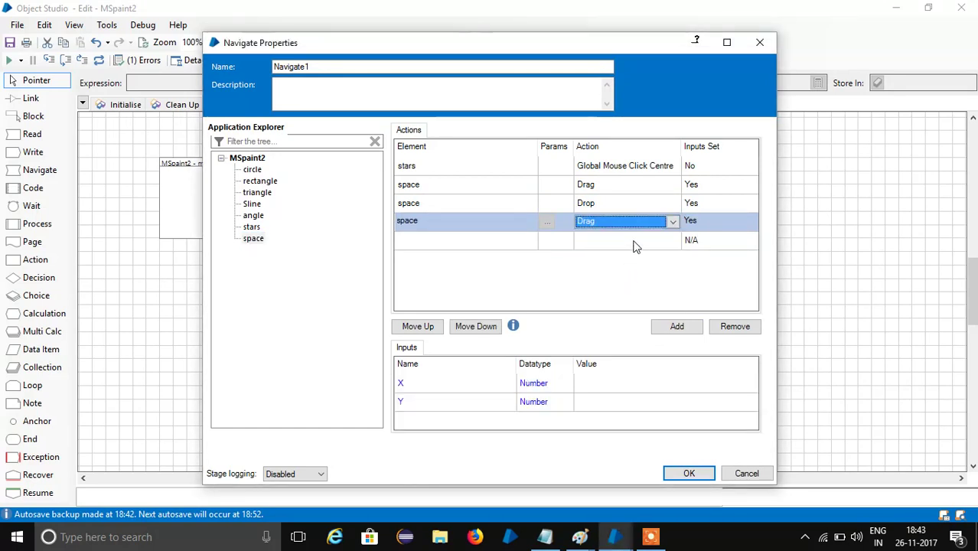
Assign the space element to the fifth row and set its action to Drop
left_click(634, 245)
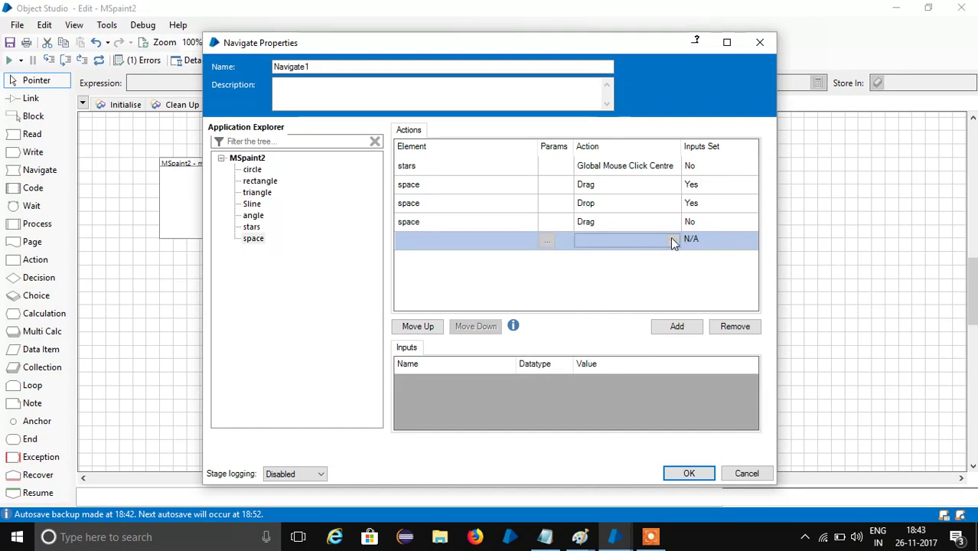
left_click_drag(258, 244, 437, 241)
left_click(670, 250)
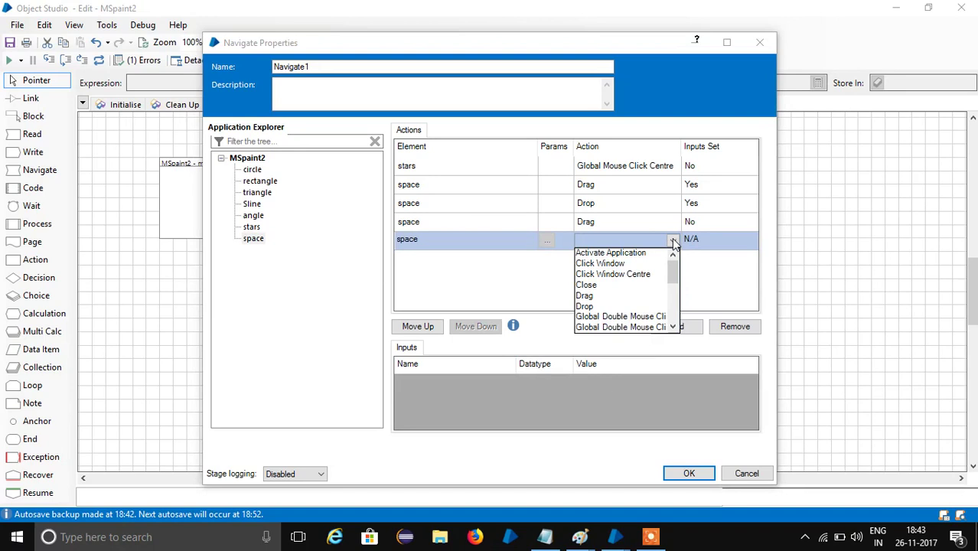
left_click(613, 284)
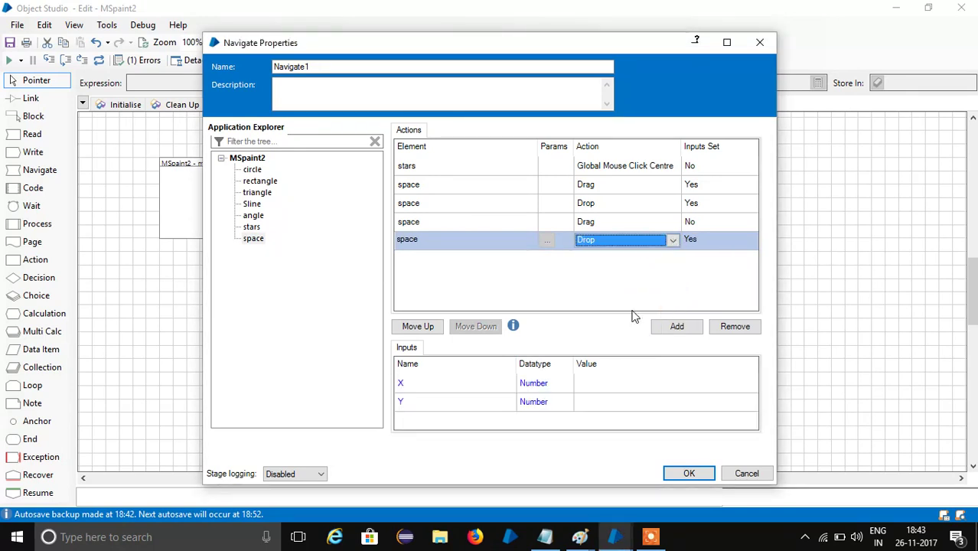
Give the fifth row's Drop action inputs X 665 and Y 65
left_click(601, 383)
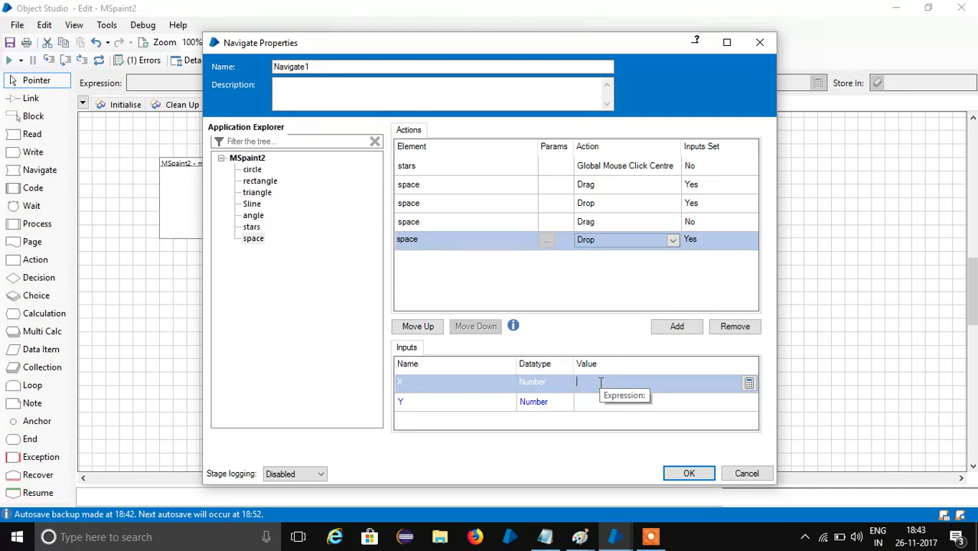
type("665")
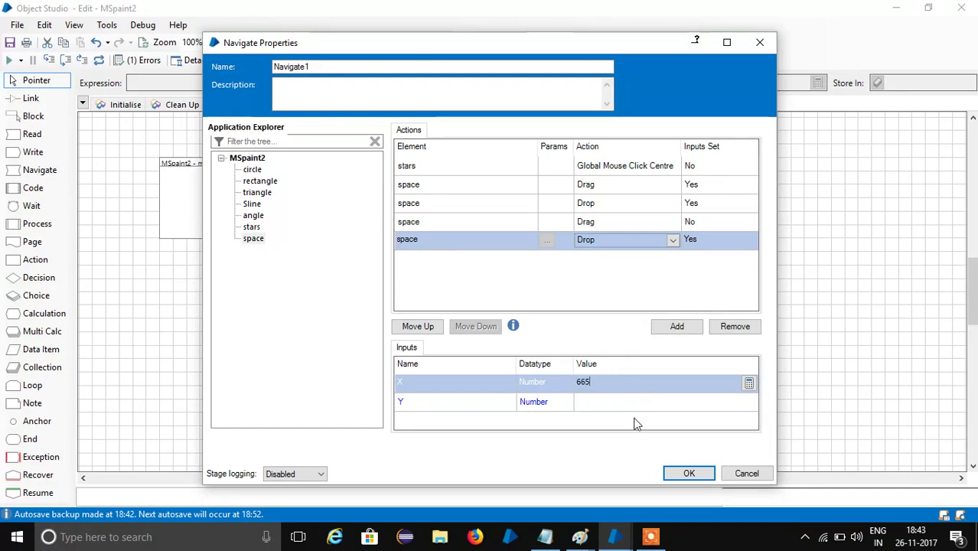
left_click(623, 400)
type("65")
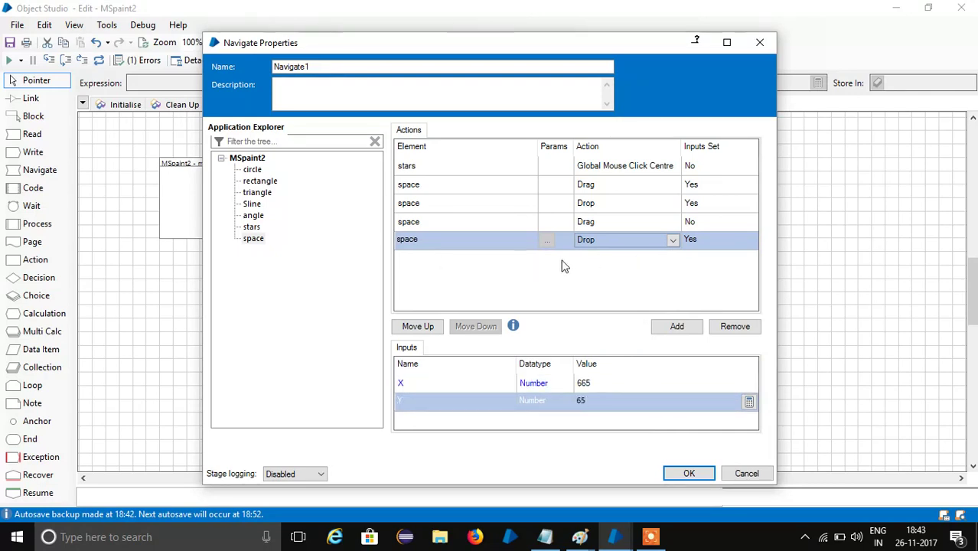
Give the fourth row's Drag action inputs X 665 and Y 65
left_click(600, 231)
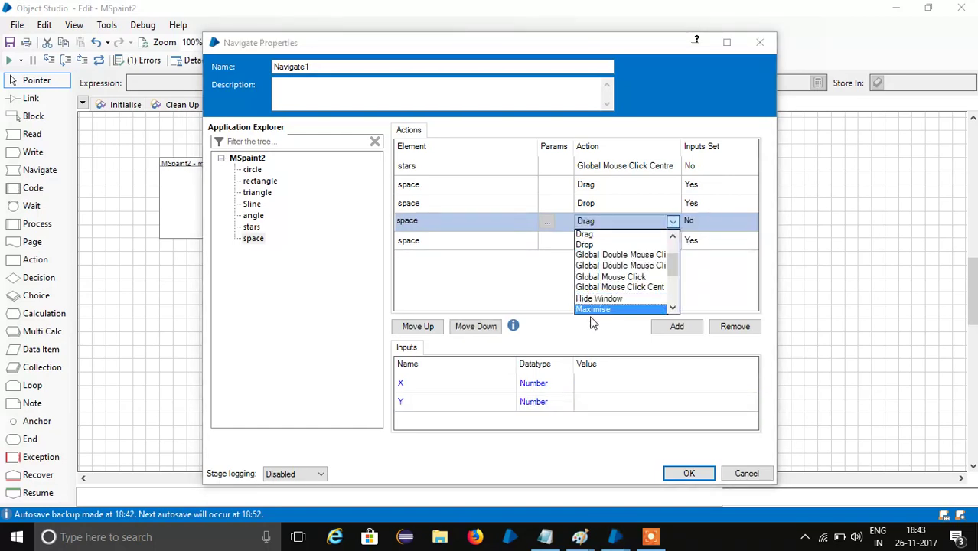
left_click(602, 383)
type("665")
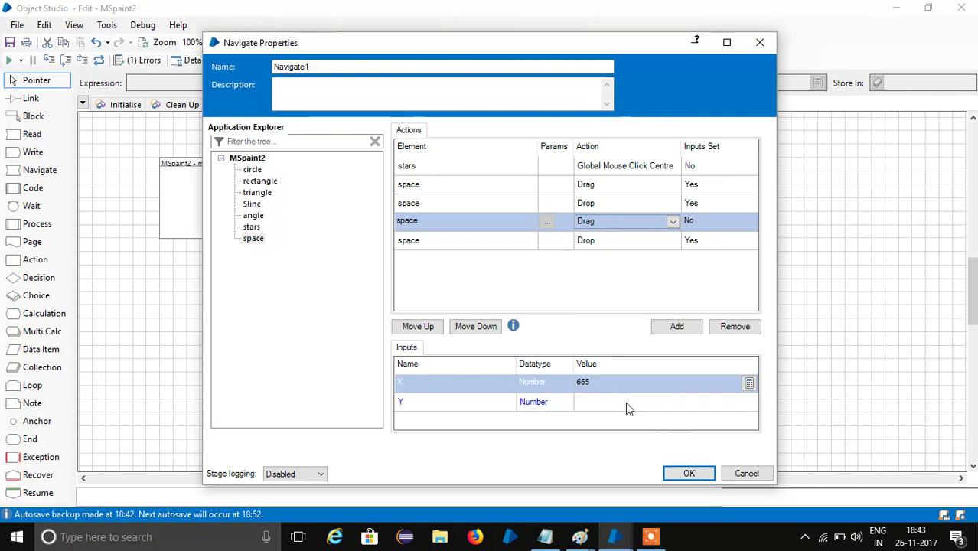
left_click(625, 402)
type("65")
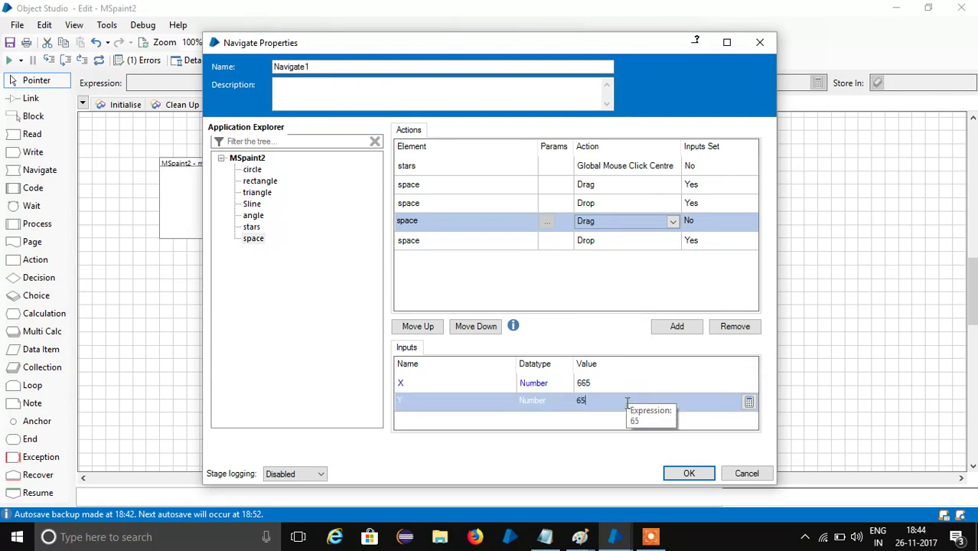
Change the fifth row's Drop inputs to X 697 and Y 94
left_click(627, 245)
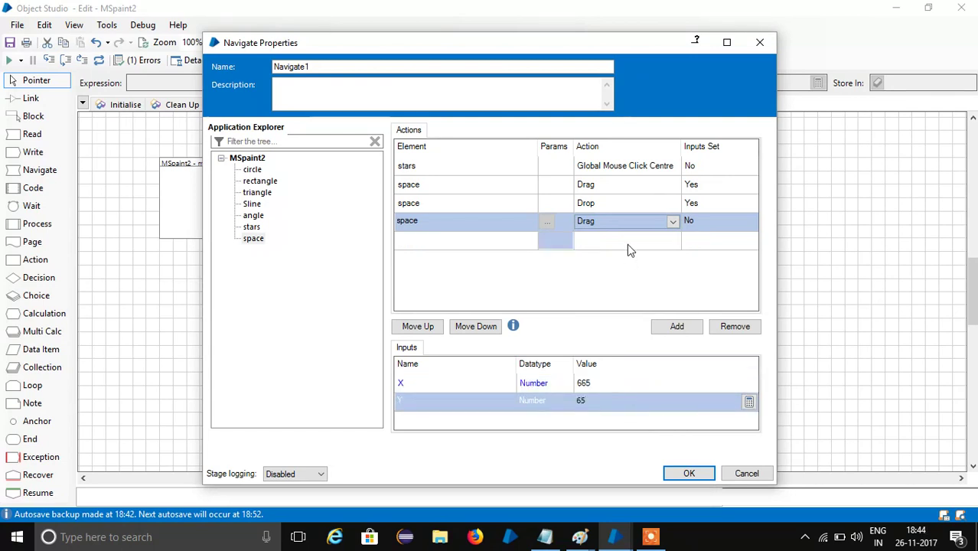
left_click(593, 389)
left_click(597, 385)
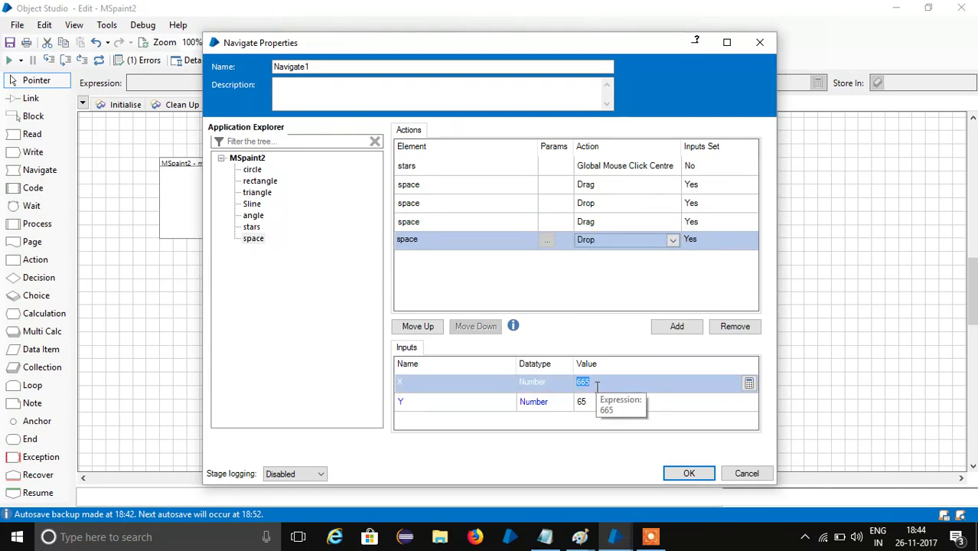
type("69")
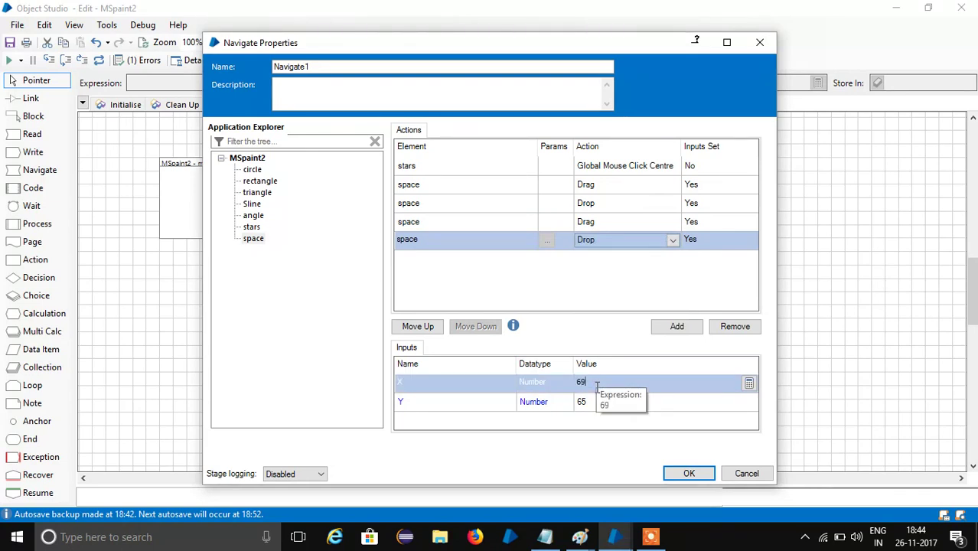
type("7")
left_click(591, 403)
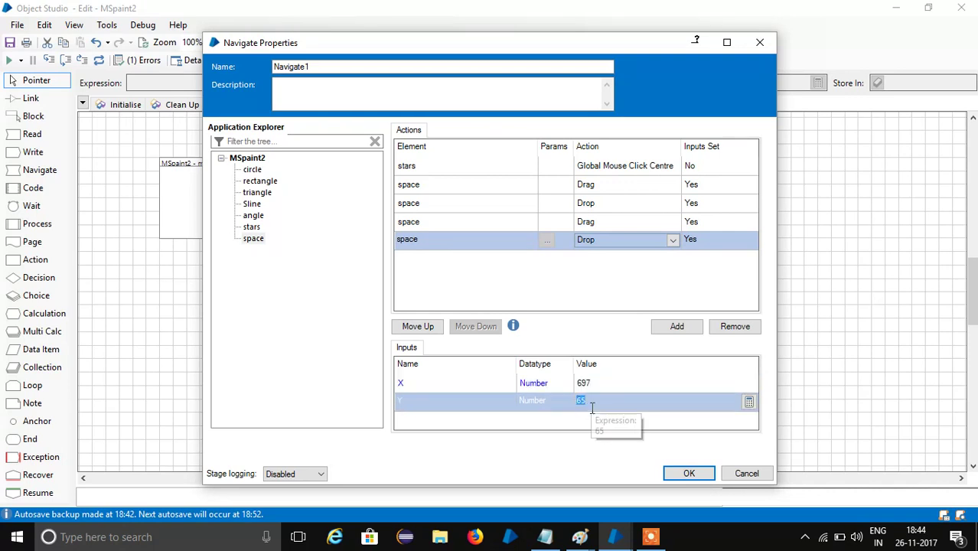
key("BackSpace")
type("94")
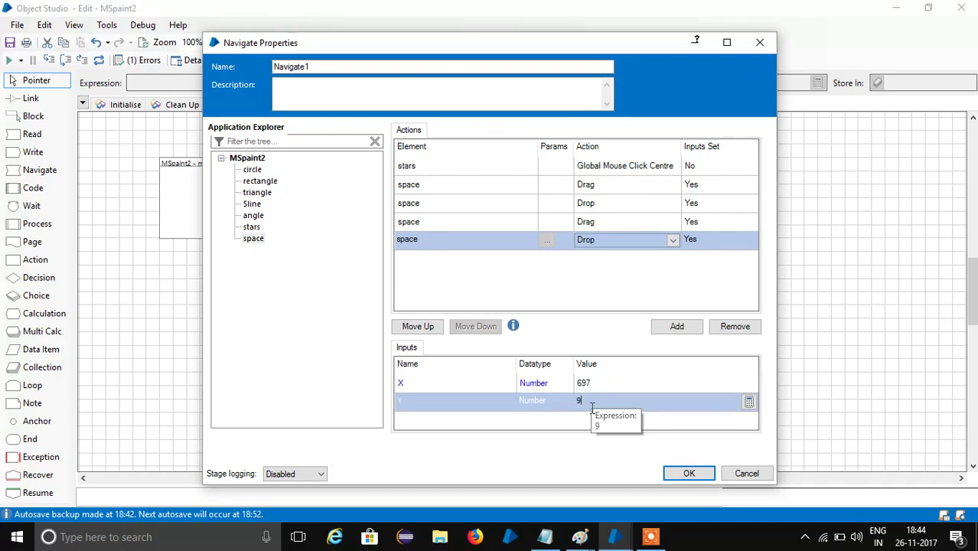
Add a sixth and a seventh action row and assign the space element to both
left_click(671, 329)
left_click(671, 329)
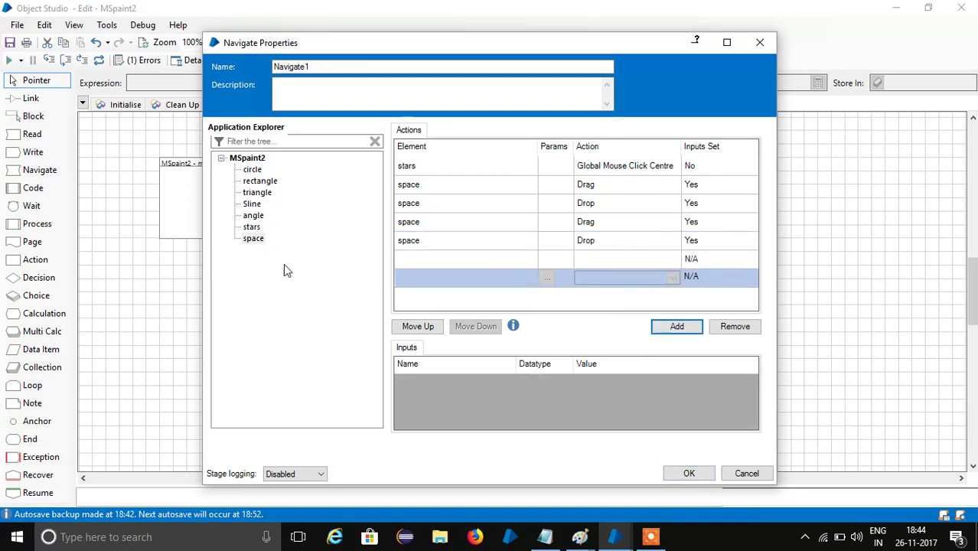
left_click_drag(253, 239, 420, 257)
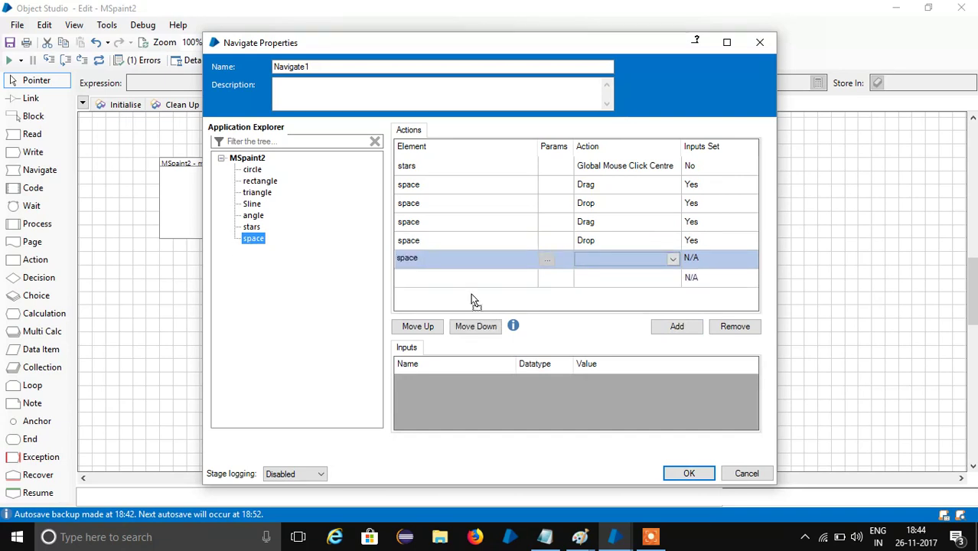
left_click(456, 281)
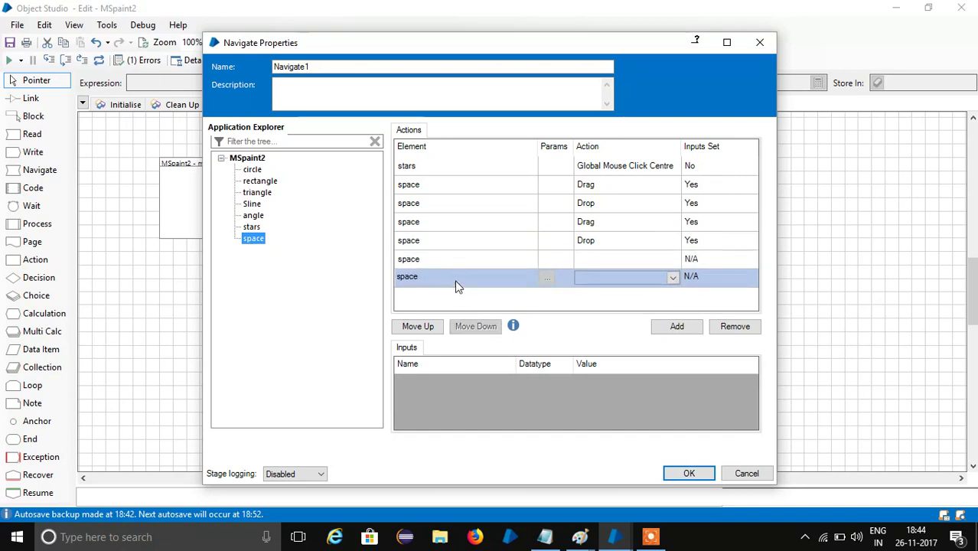
Set the sixth action row to Drag and the seventh action row to Drop
left_click(672, 259)
left_click(612, 311)
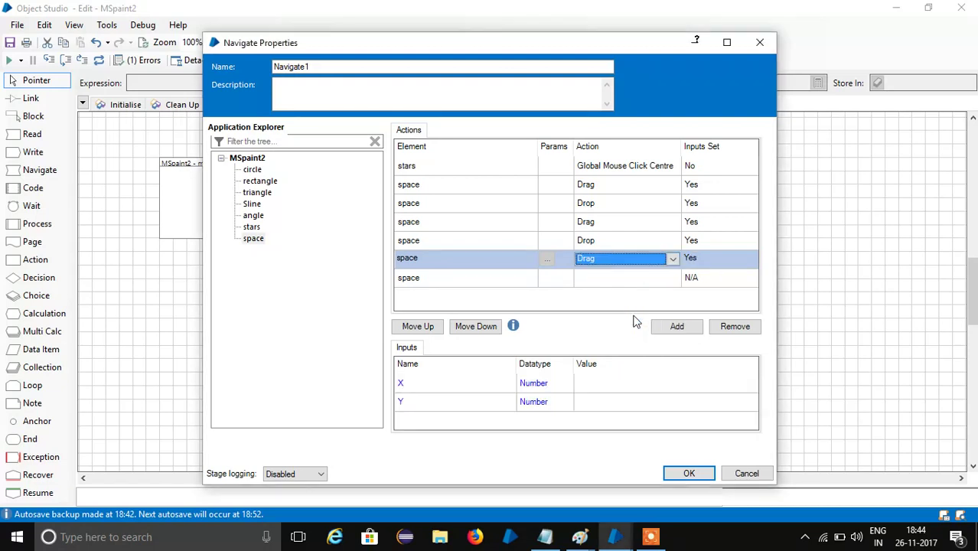
left_click(618, 279)
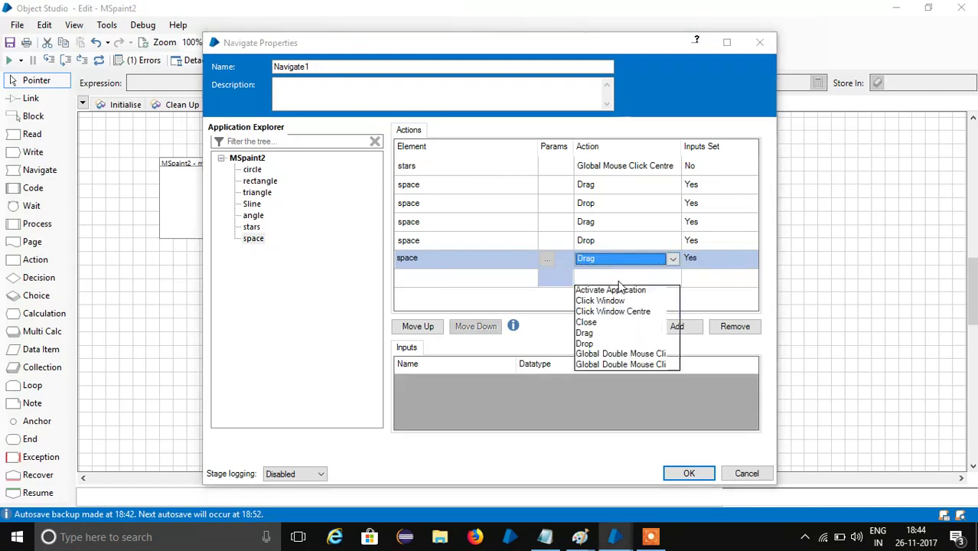
left_click(614, 343)
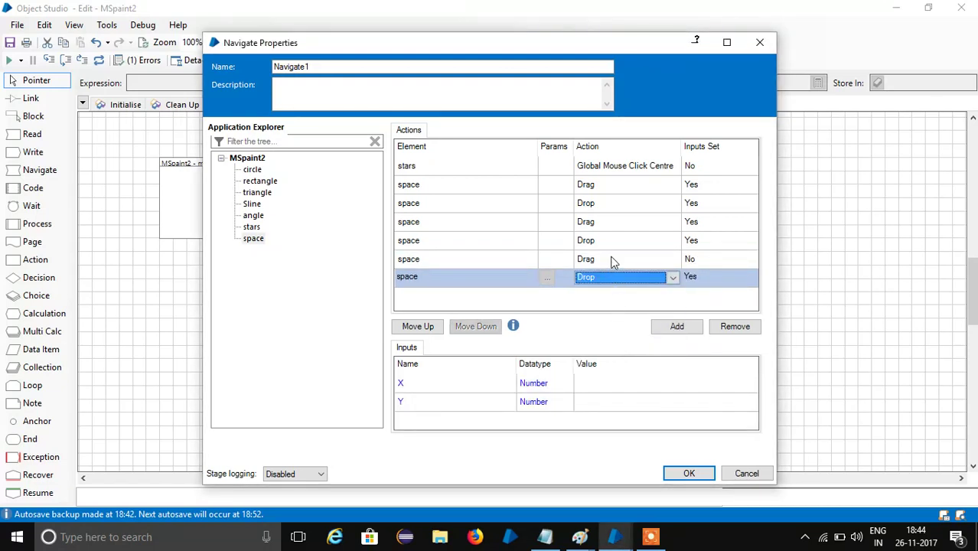
Give the sixth row's Drag action inputs X 774 and Y 49
left_click(672, 259)
left_click(600, 381)
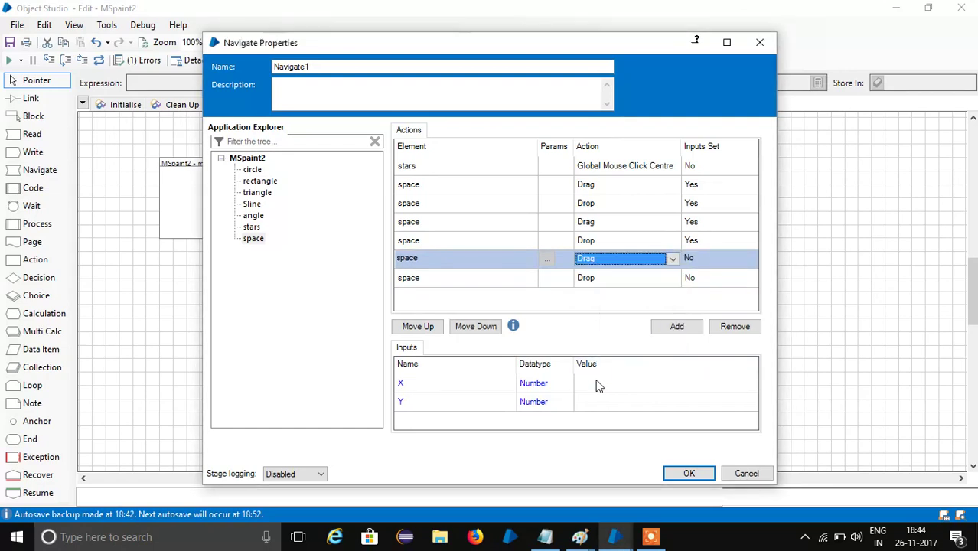
left_click(597, 381)
type("774")
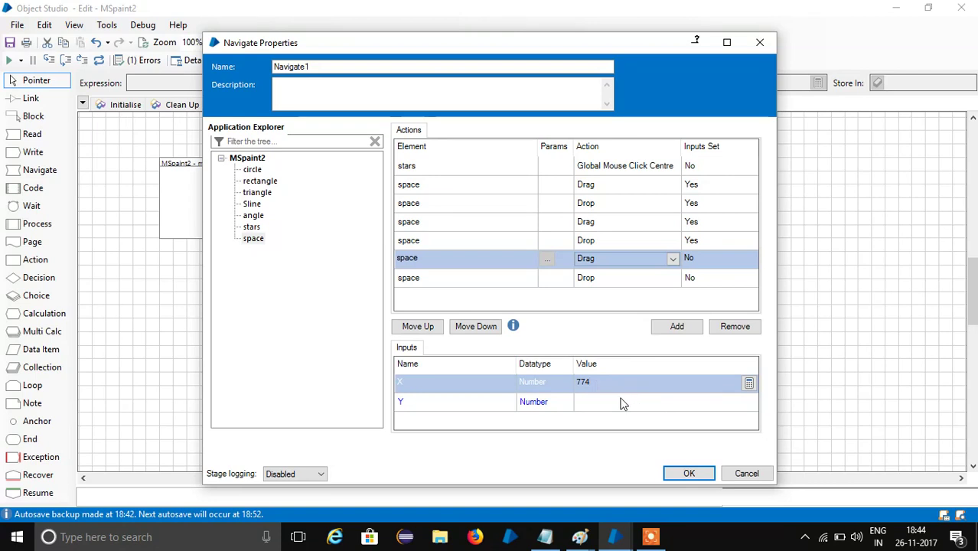
left_click(621, 401)
type("49")
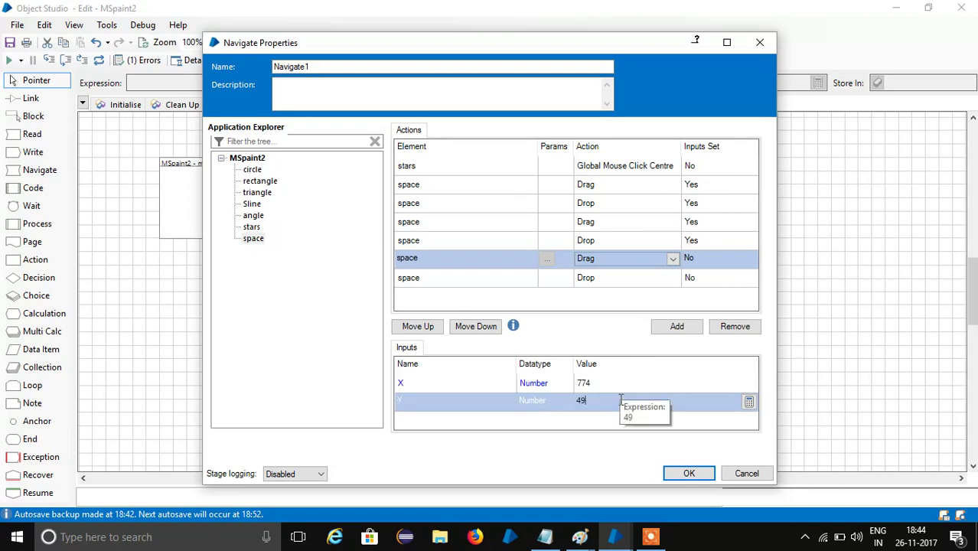
Give the seventh row's Drop action inputs X 820 and Y 81
left_click(611, 285)
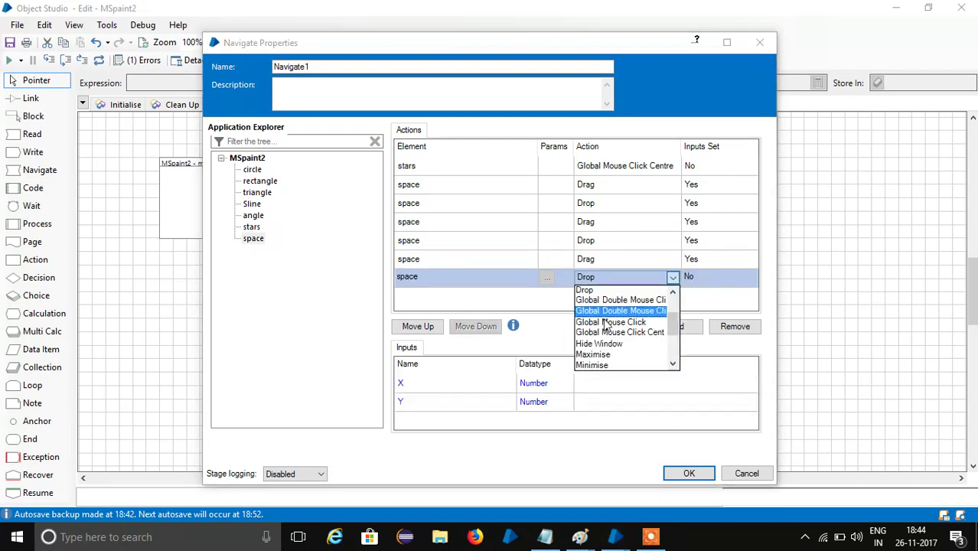
left_click(592, 384)
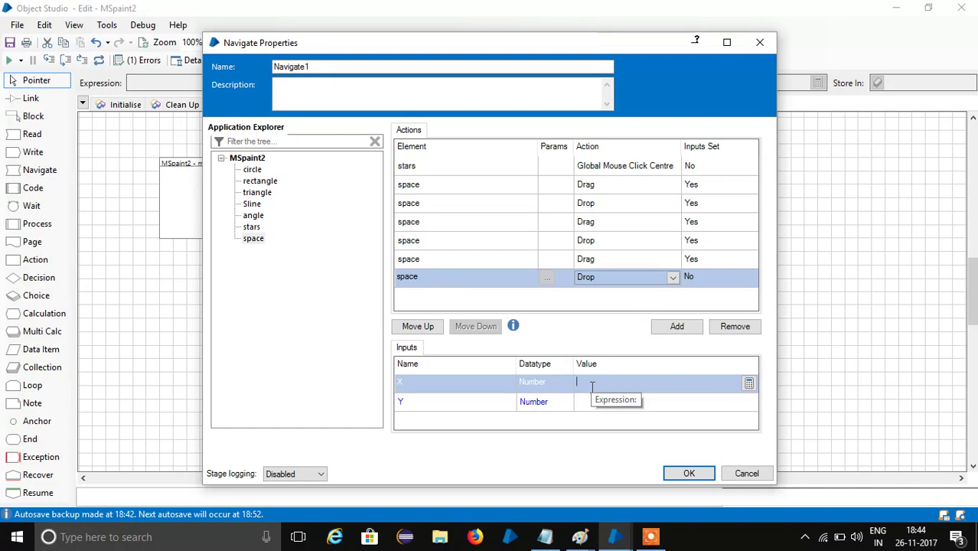
type("820")
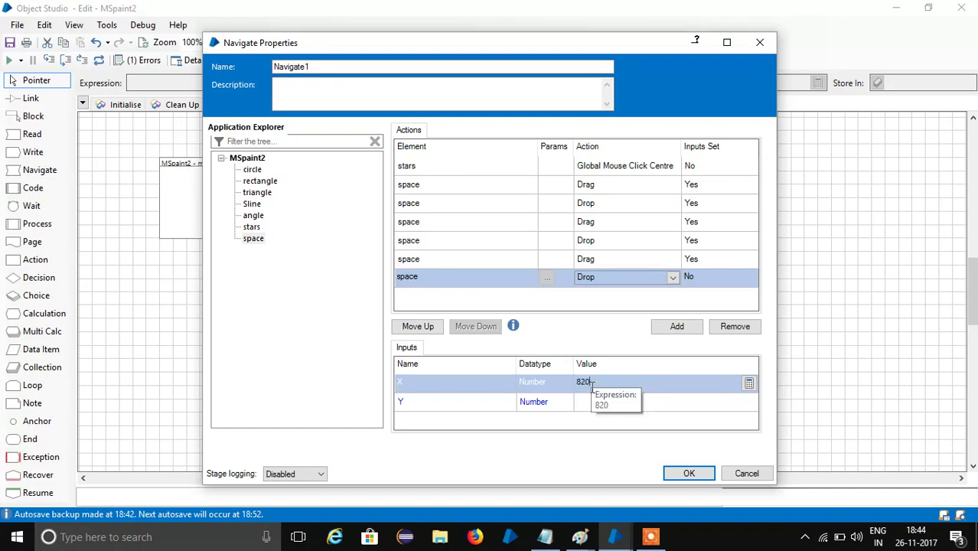
key("ctrl+a")
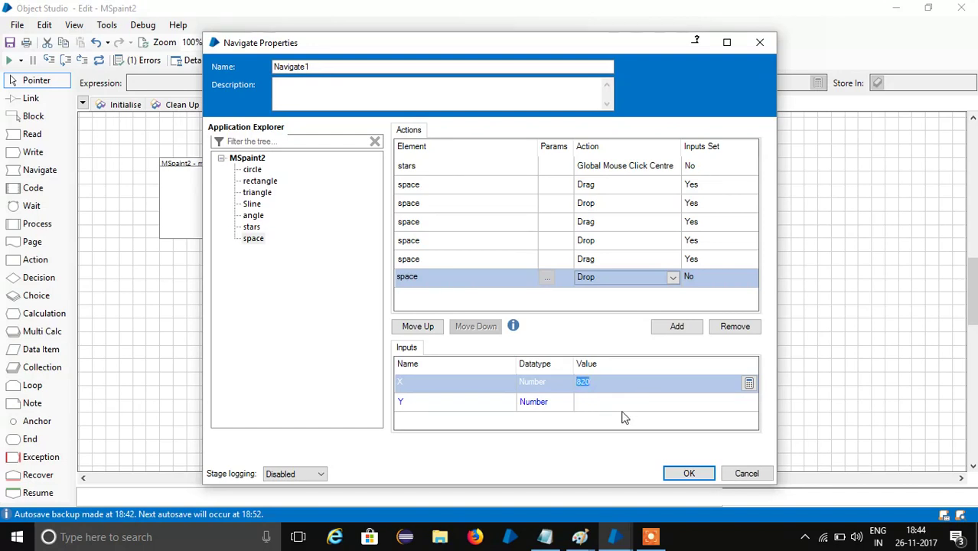
left_click(617, 404)
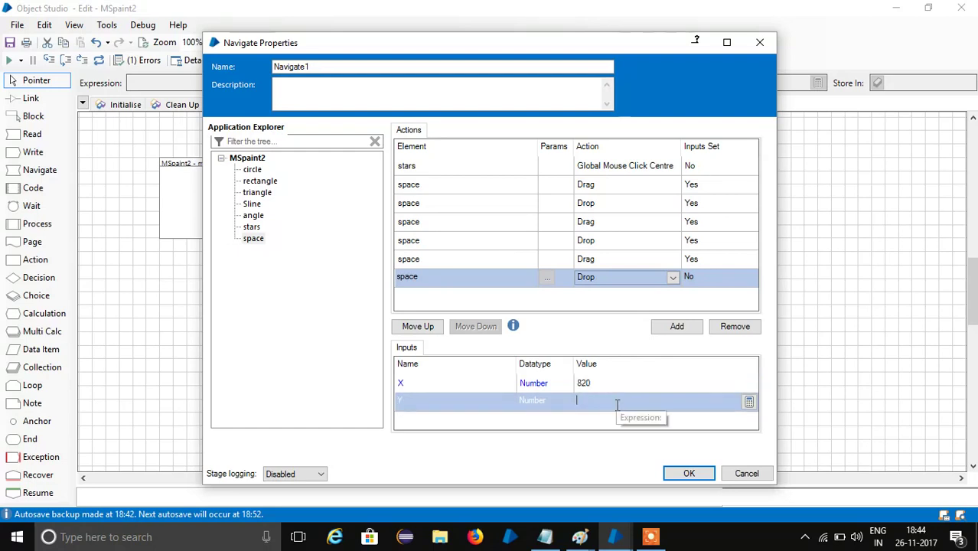
type("81")
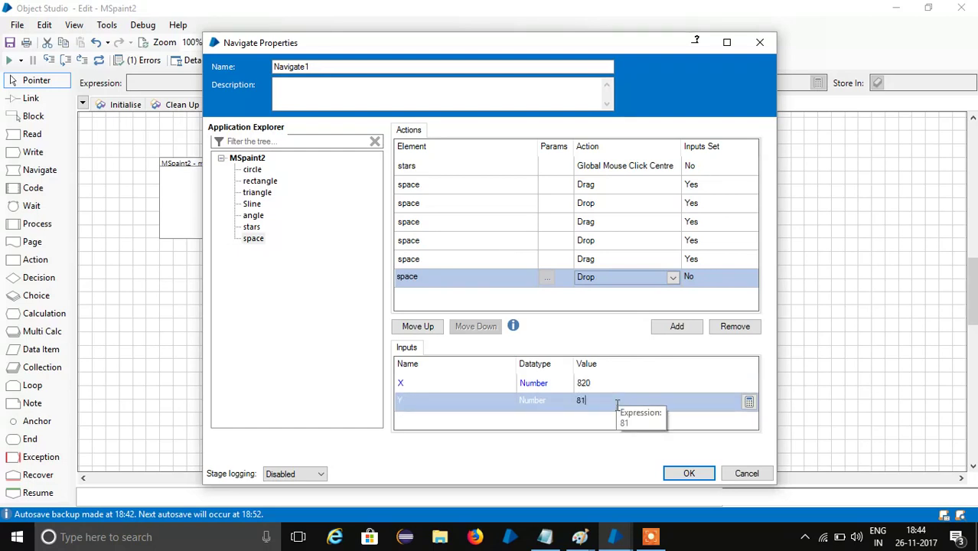
Add an eighth and a ninth action row and assign the space element to both
left_click(678, 330)
left_click(679, 331)
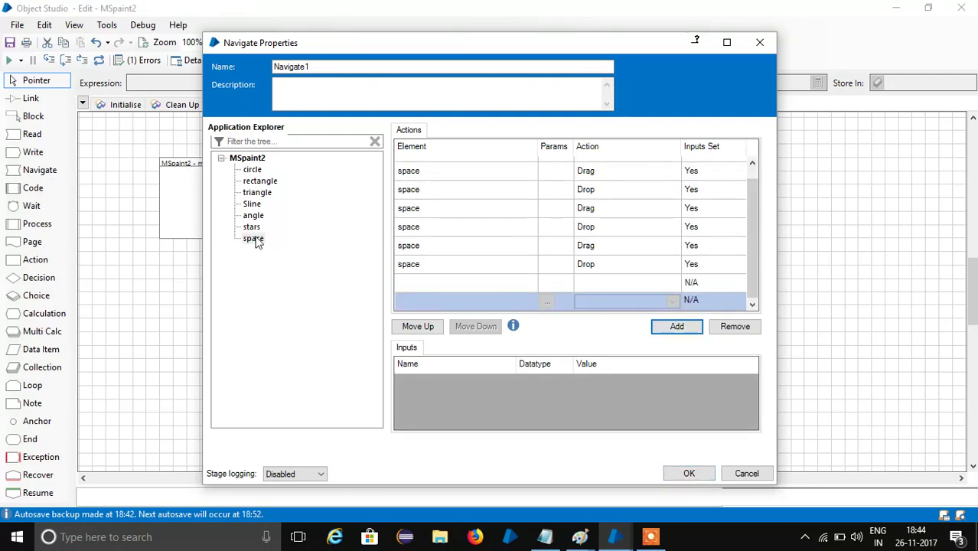
left_click_drag(257, 242, 429, 285)
left_click_drag(255, 240, 413, 301)
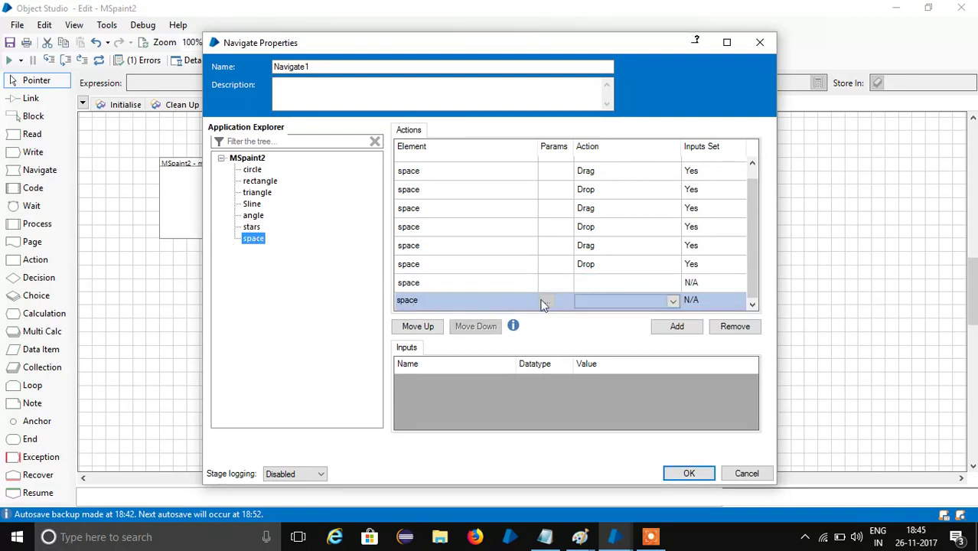
Set the eighth action row to Drag and the ninth action row to Drop
left_click(610, 290)
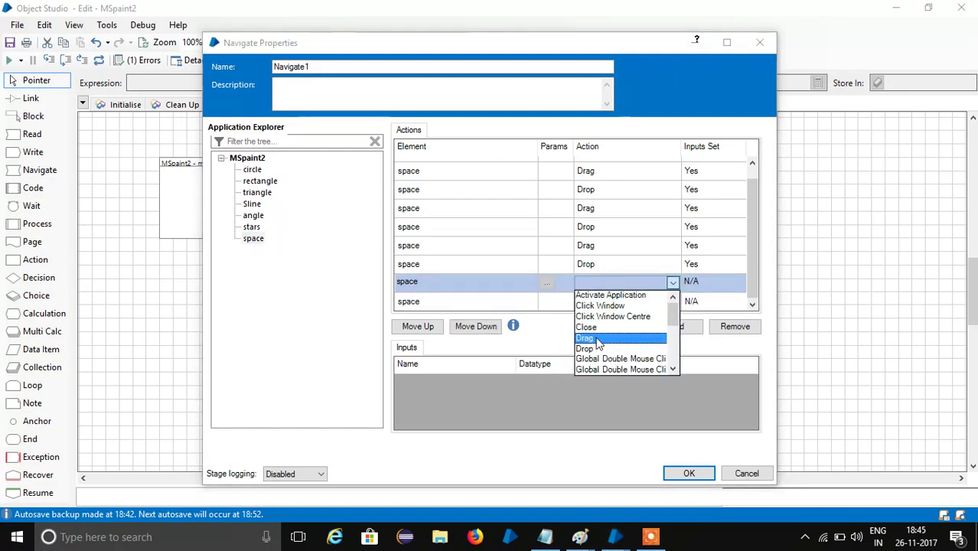
left_click(597, 343)
left_click(626, 302)
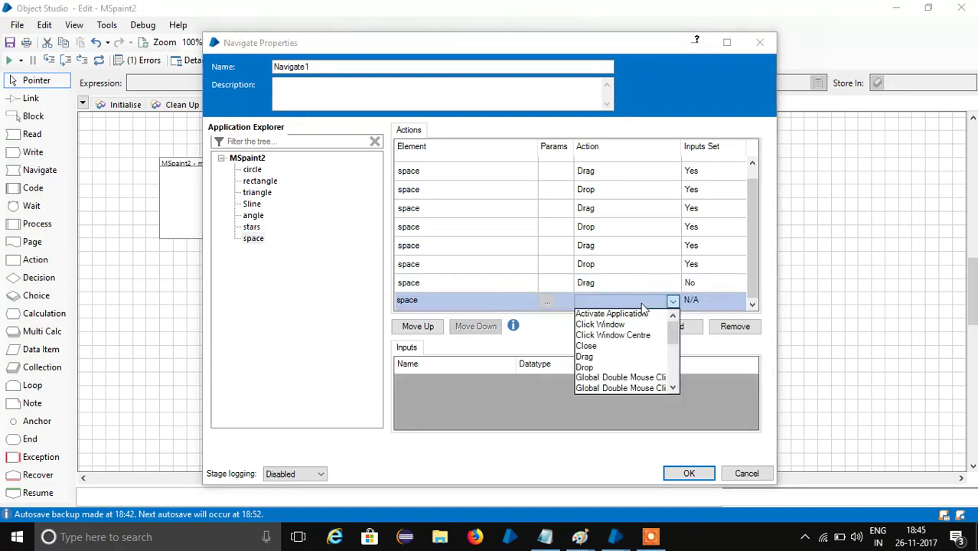
left_click(613, 364)
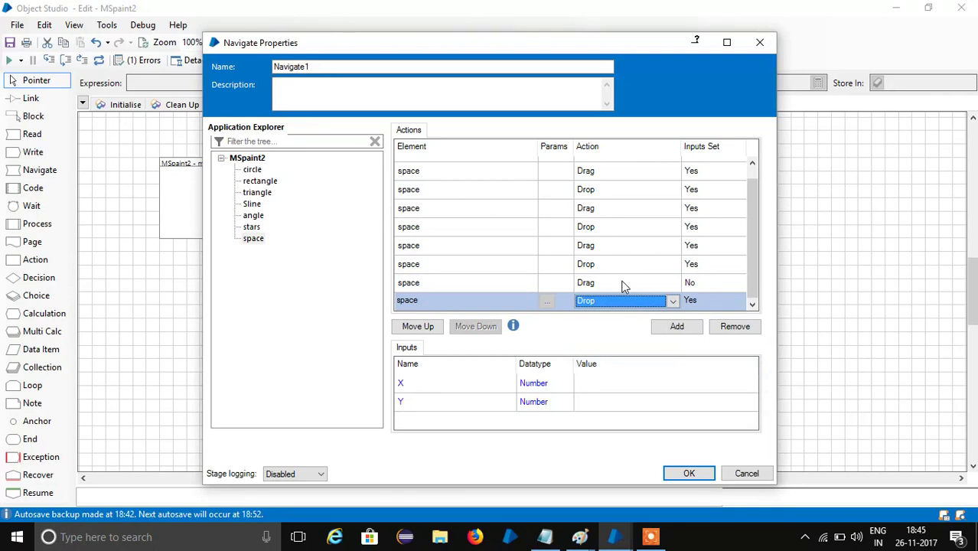
Give the eighth row's Drag action inputs X 609 and Y 61
left_click(628, 283)
left_click(595, 385)
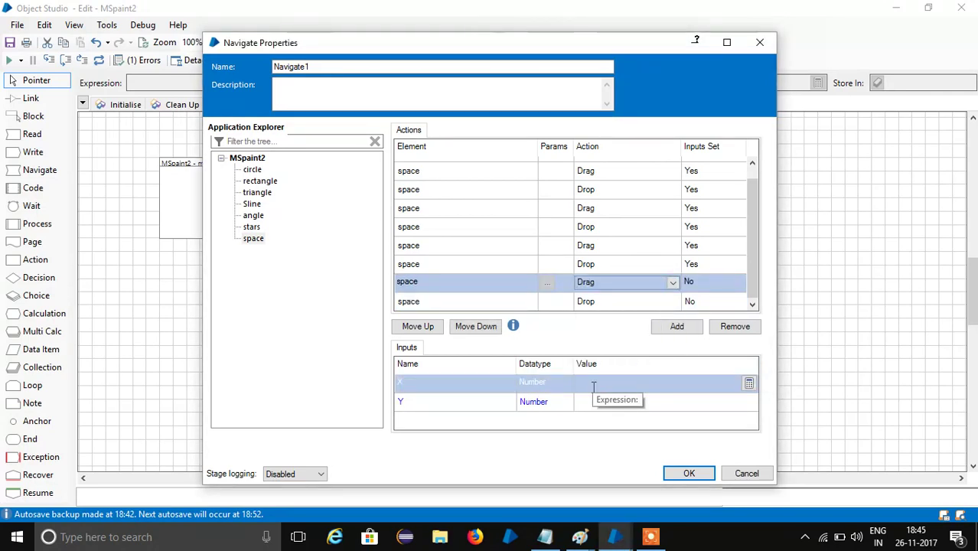
type("609")
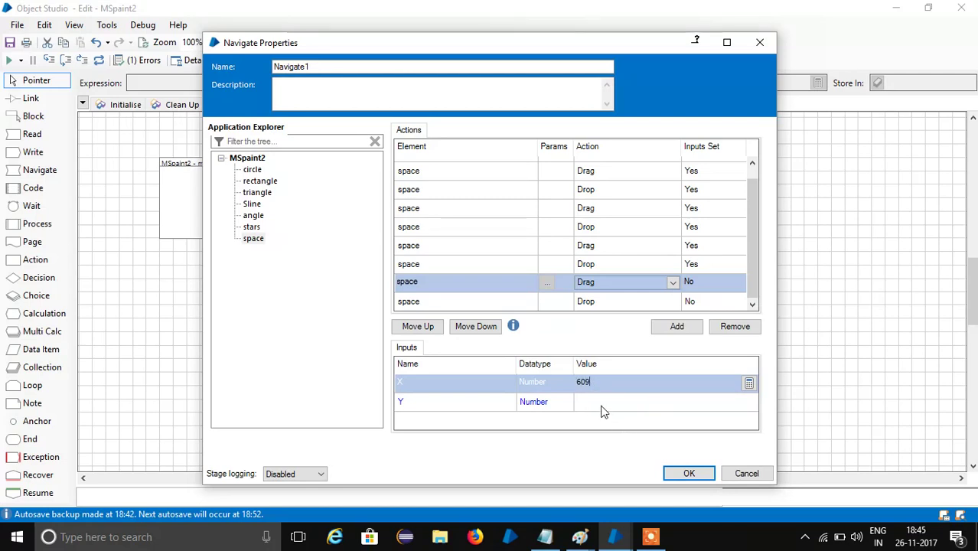
left_click(602, 403)
type("61")
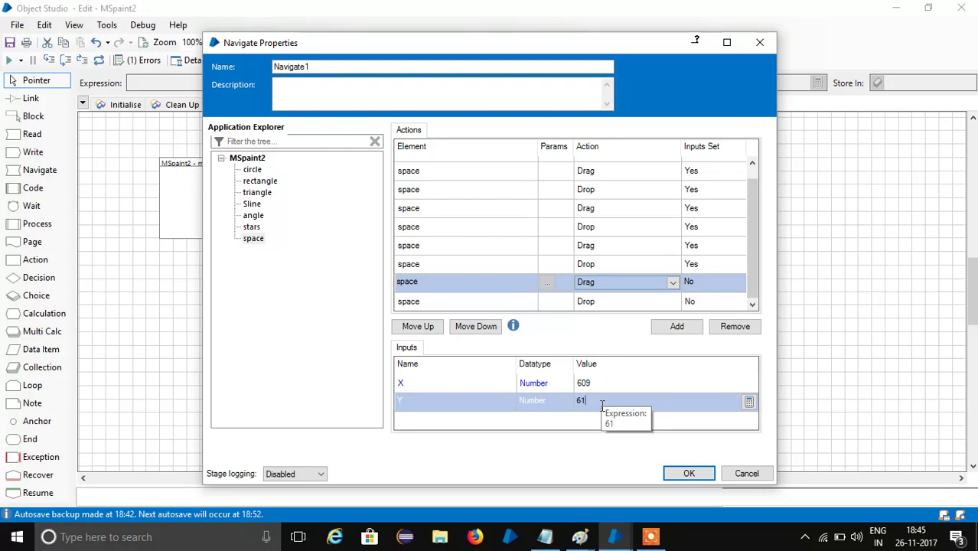
Give the ninth row's Drop action inputs X 646 and Y 61, and accept the Navigate stage's properties
left_click(613, 301)
left_click(693, 378)
left_click(604, 391)
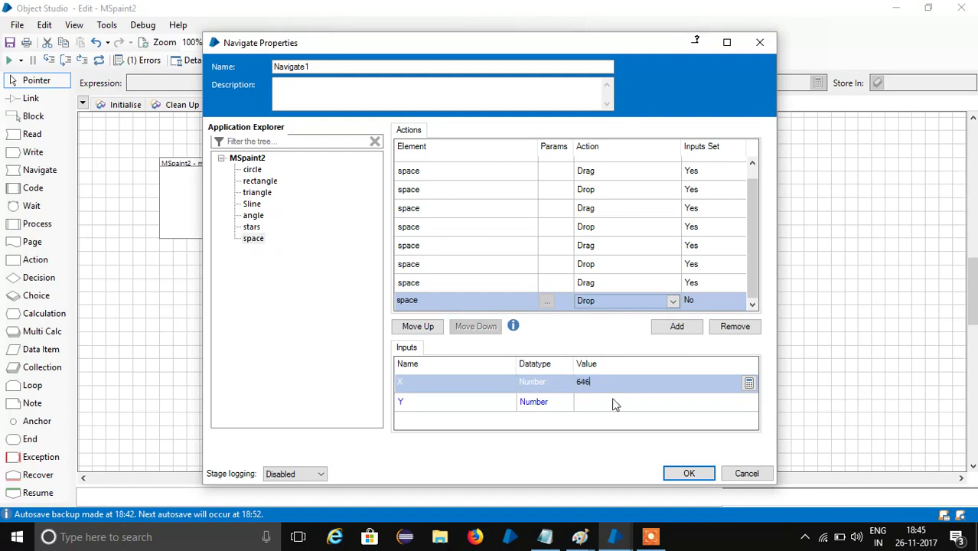
left_click(614, 403)
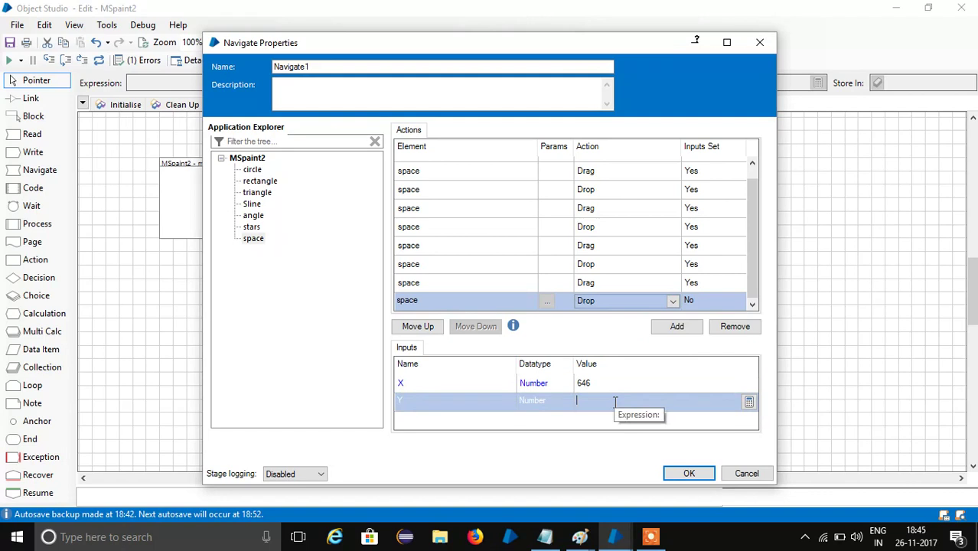
type("61")
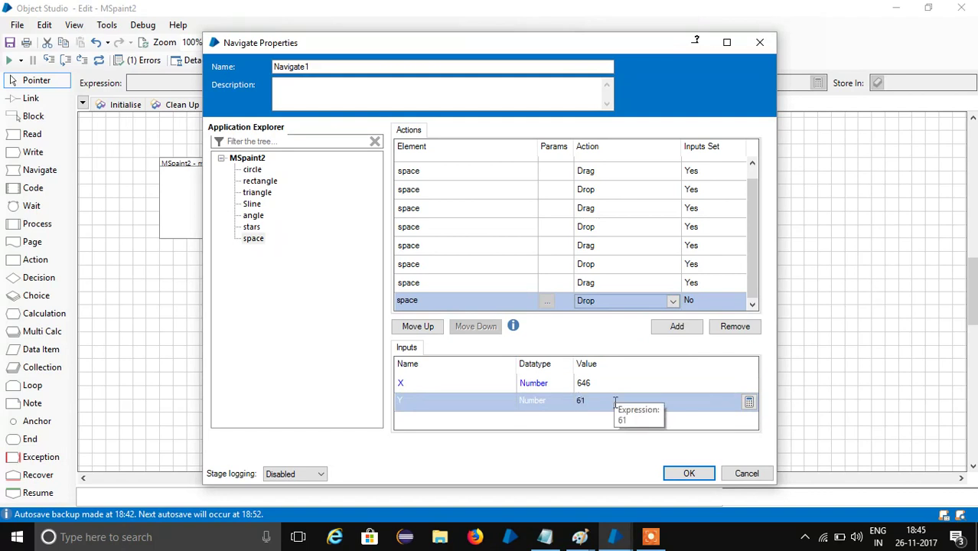
left_click(687, 475)
Link the flow's stages in sequence through frent space to the new Navigate stage and open that stage's properties
left_click(28, 98)
mouse_move(375, 186)
left_mouse_down()
mouse_move(375, 273)
mouse_move(555, 271)
left_mouse_up()
mouse_move(681, 272)
left_mouse_down()
mouse_move(728, 257)
mouse_move(741, 306)
left_mouse_up()
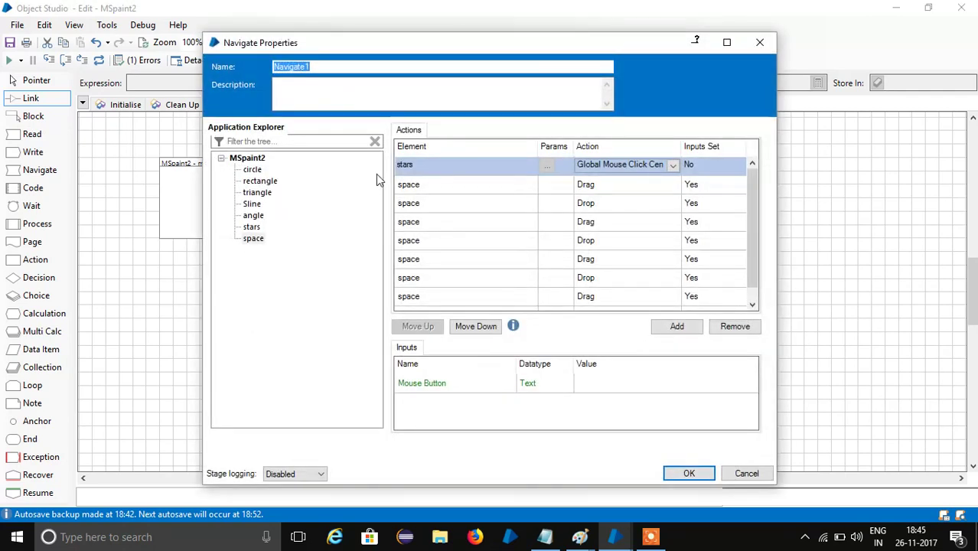
Rename the new Navigate stage as stars and link it to the End stage
left_click_drag(335, 68, 258, 66)
type("sta")
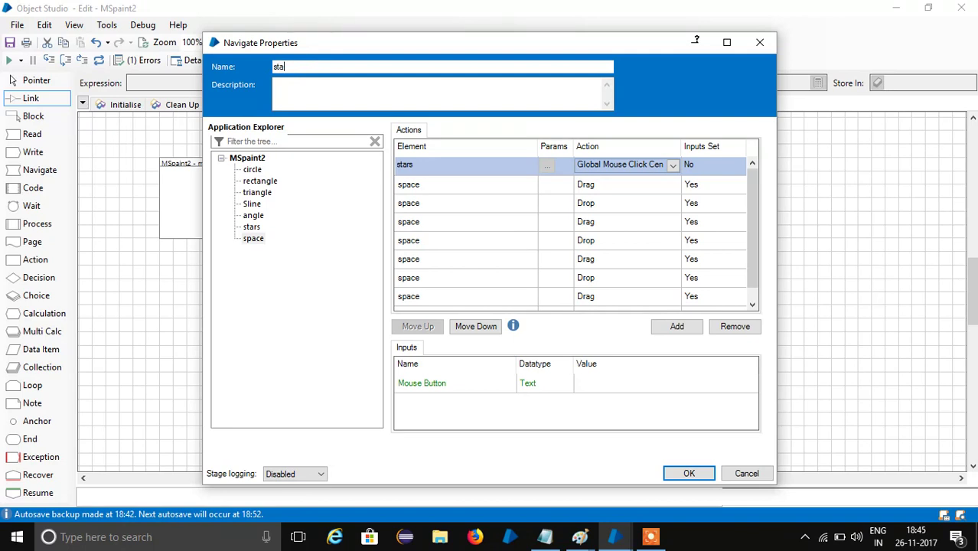
type("rs")
left_click(687, 472)
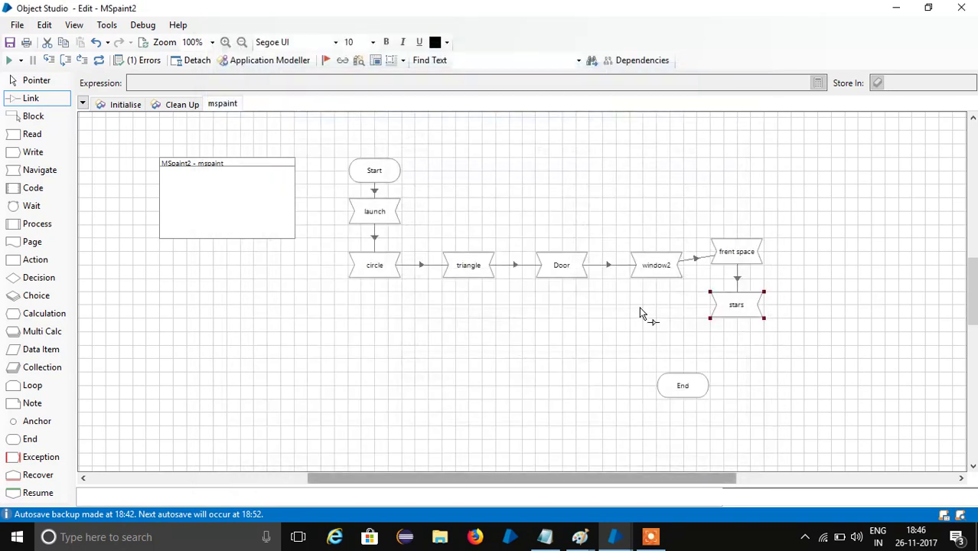
left_click_drag(743, 308, 665, 398)
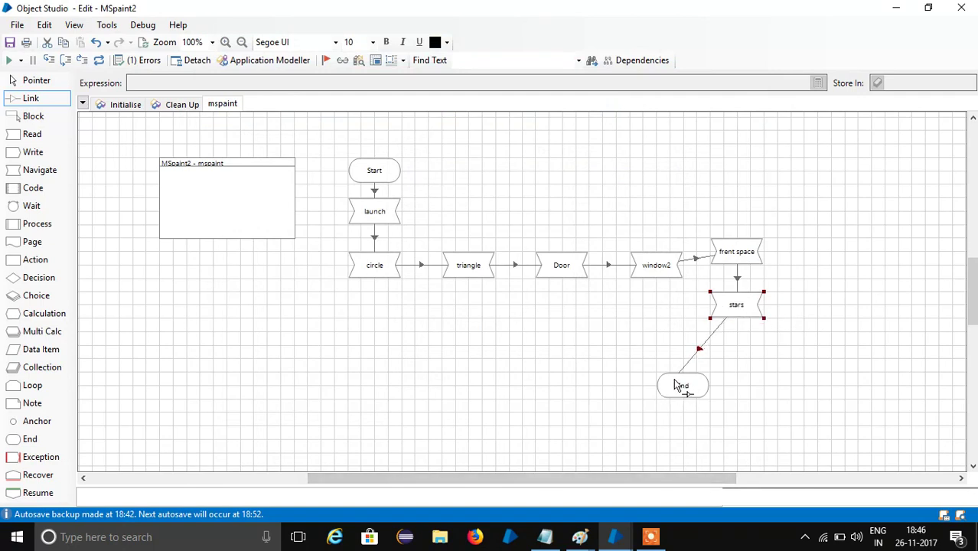
Close all open Paint windows without saving the untitled drawing
right_click(582, 535)
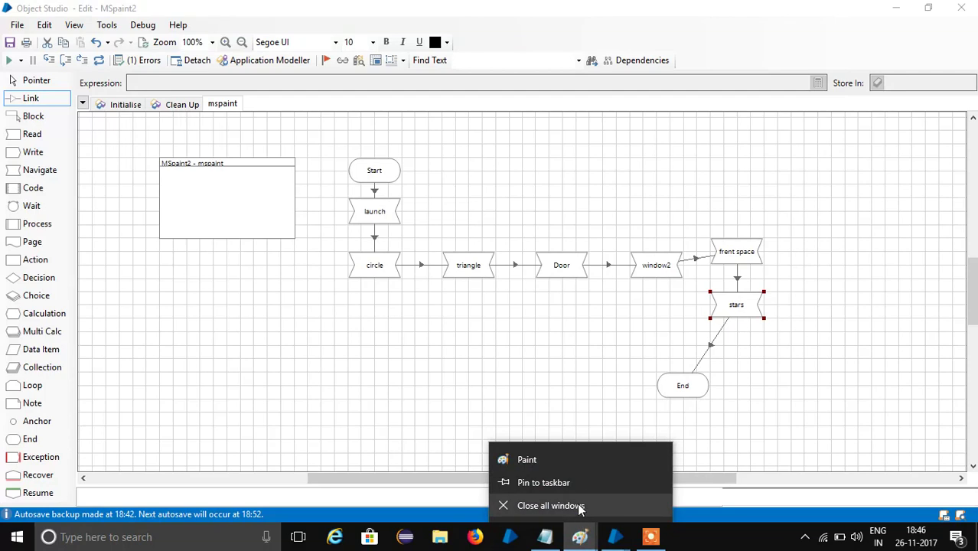
left_click(579, 506)
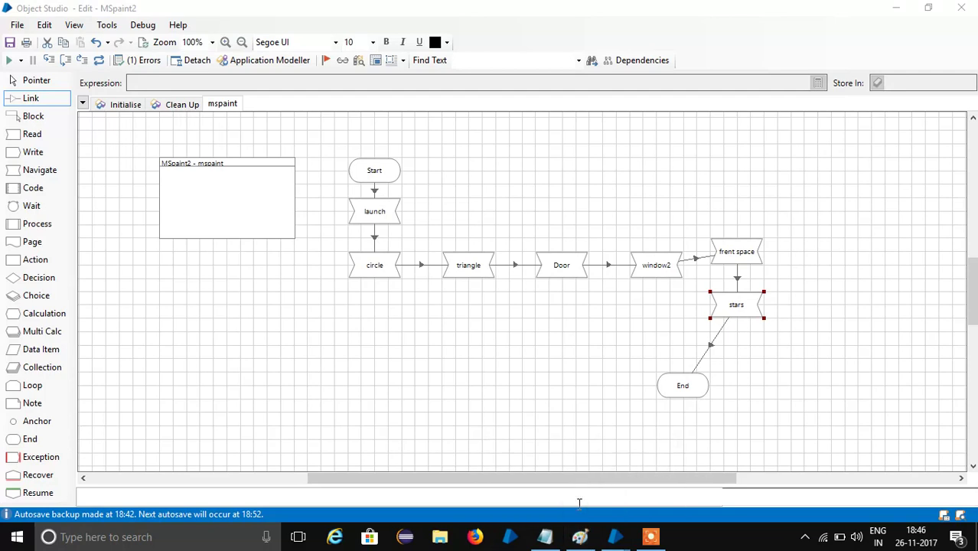
right_click(582, 538)
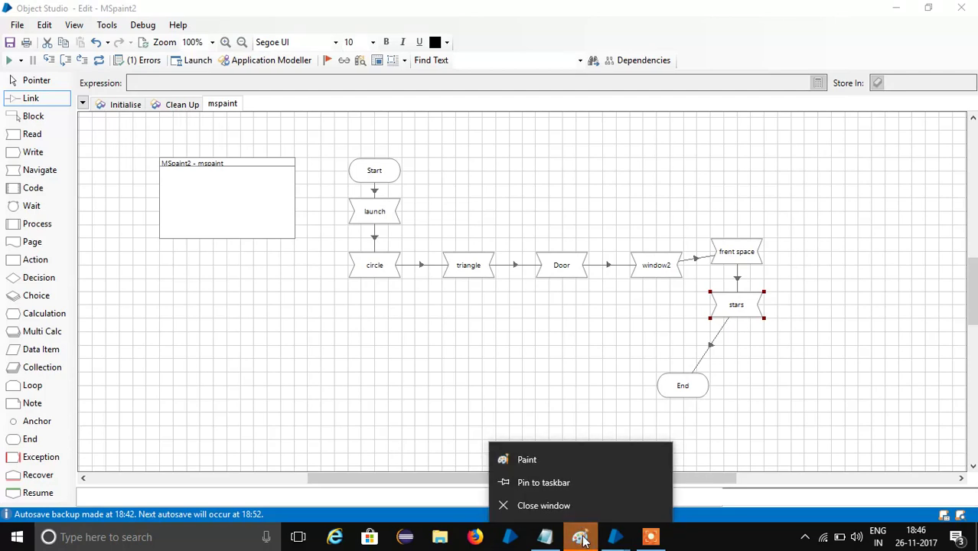
left_click(528, 505)
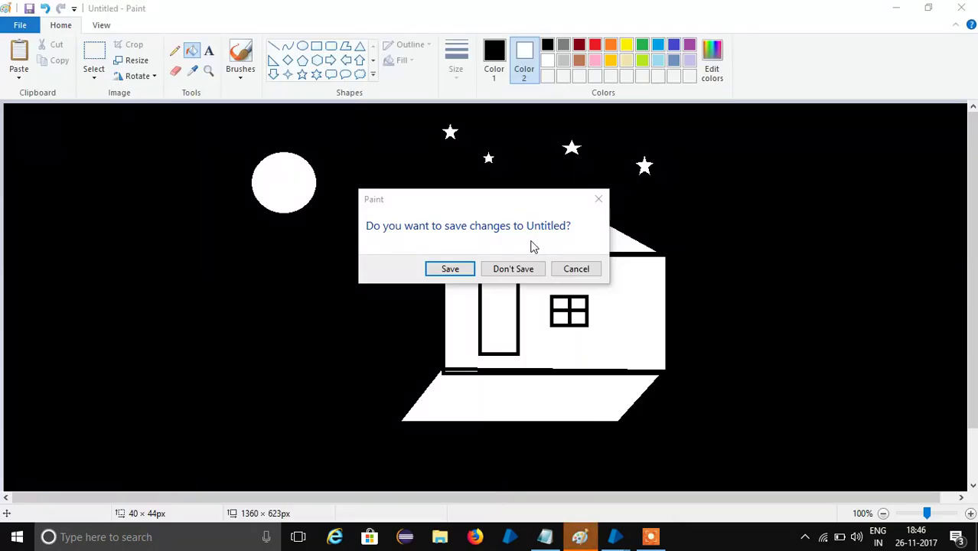
left_click(514, 270)
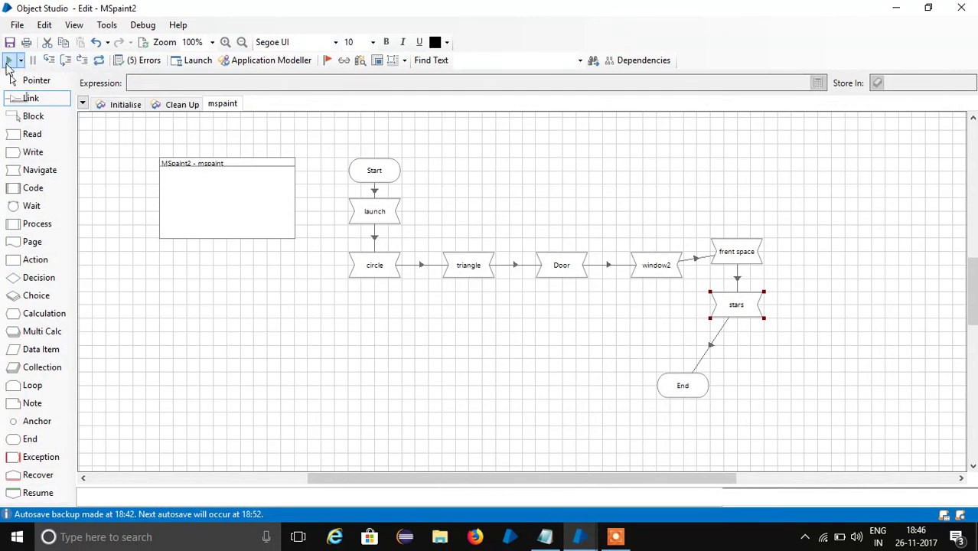
Run the mspaint flow so it draws the house scene in Paint through the stars stage, and return to Object Studio
left_click(12, 62)
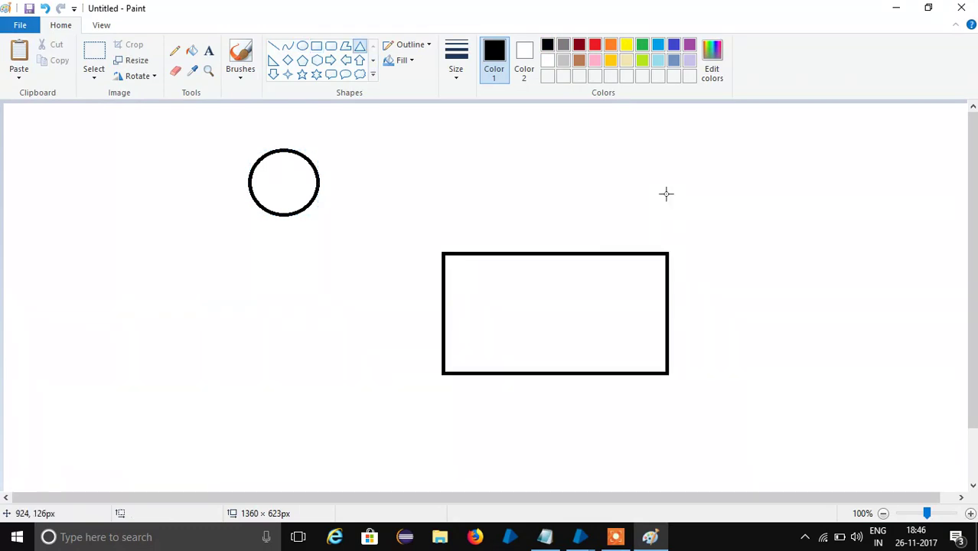
left_click(316, 46)
left_click_drag(479, 277, 520, 355)
mouse_move(550, 296)
left_mouse_down()
mouse_move(589, 326)
mouse_move(589, 310)
left_mouse_up()
left_click(274, 46)
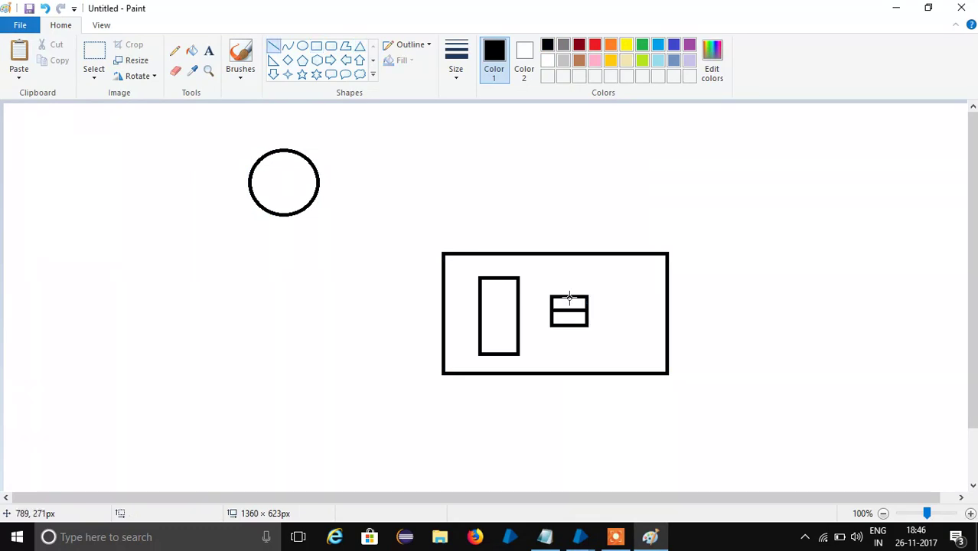
left_click(346, 46)
left_click_drag(441, 370, 397, 422)
left_click(621, 422)
double_click(665, 372)
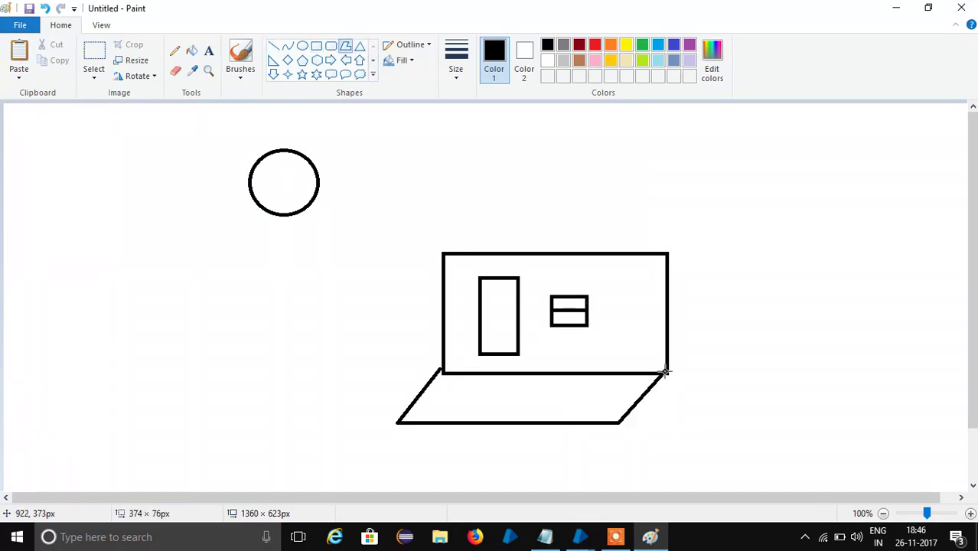
left_click(303, 75)
left_click_drag(369, 146, 413, 178)
left_click_drag(554, 134, 590, 160)
left_click_drag(502, 170, 475, 145)
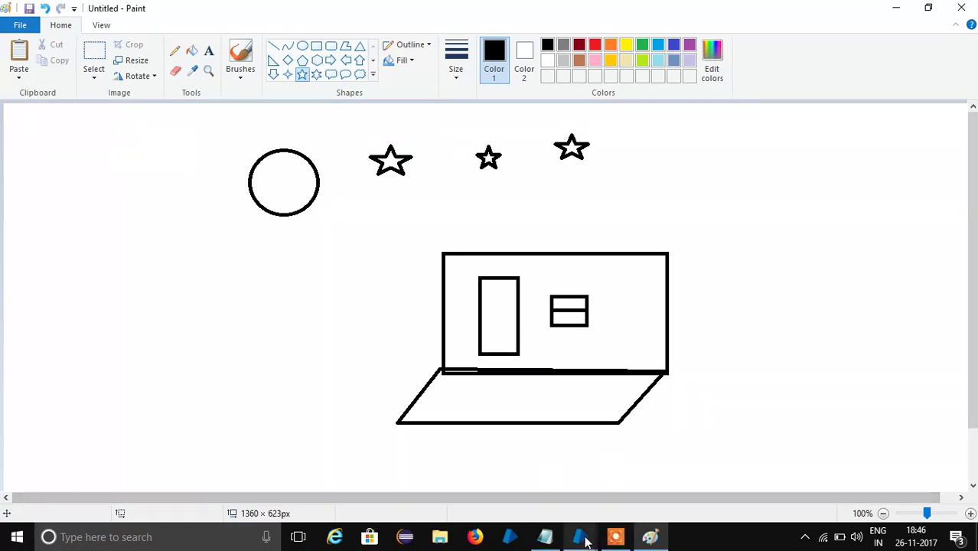
mouse_move(587, 540)
left_click(634, 492)
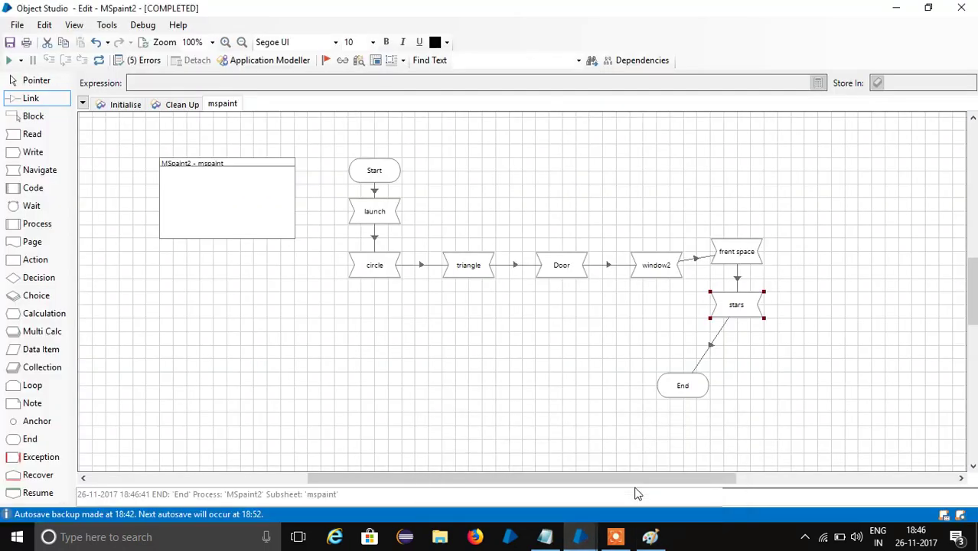
Open the triangle stage's properties and check the action and X and Y inputs of both space rows
double_click(470, 267)
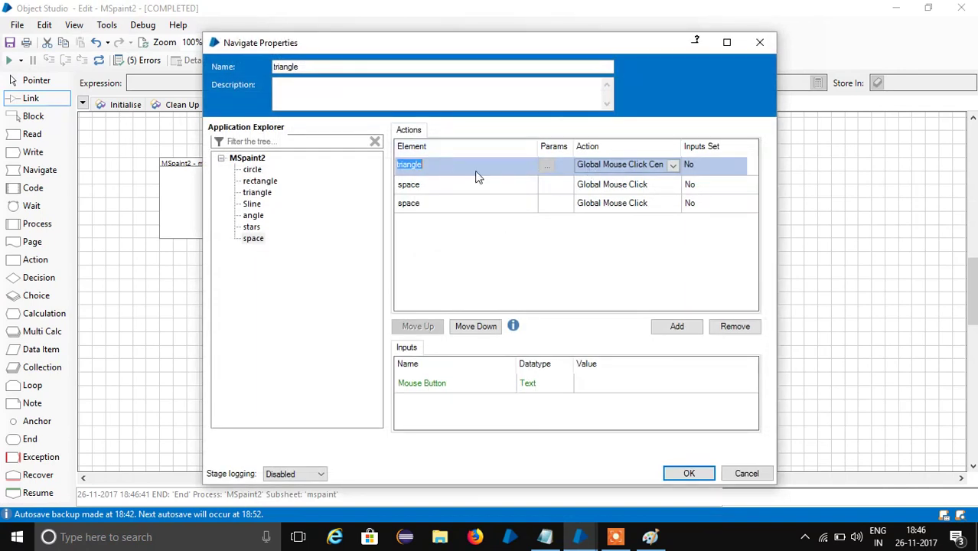
left_click(637, 185)
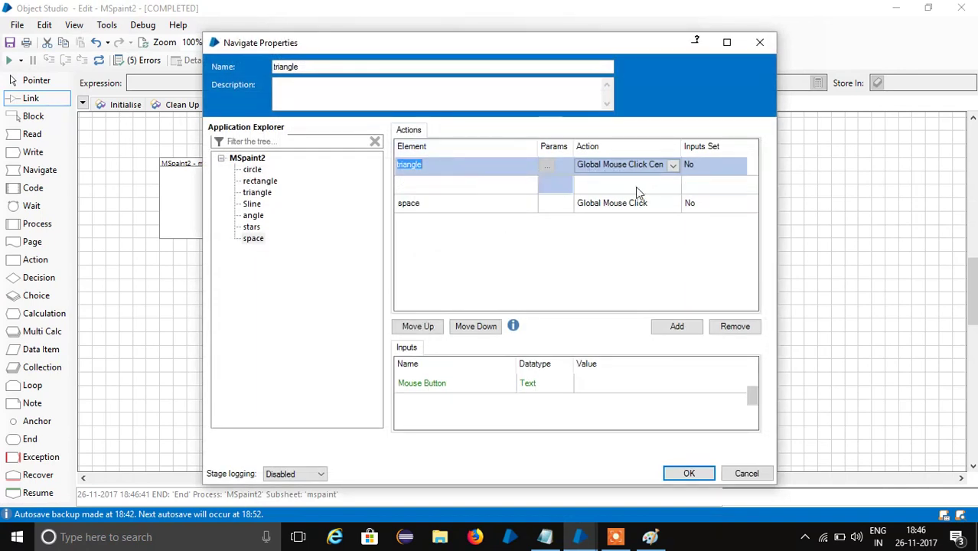
left_click(639, 186)
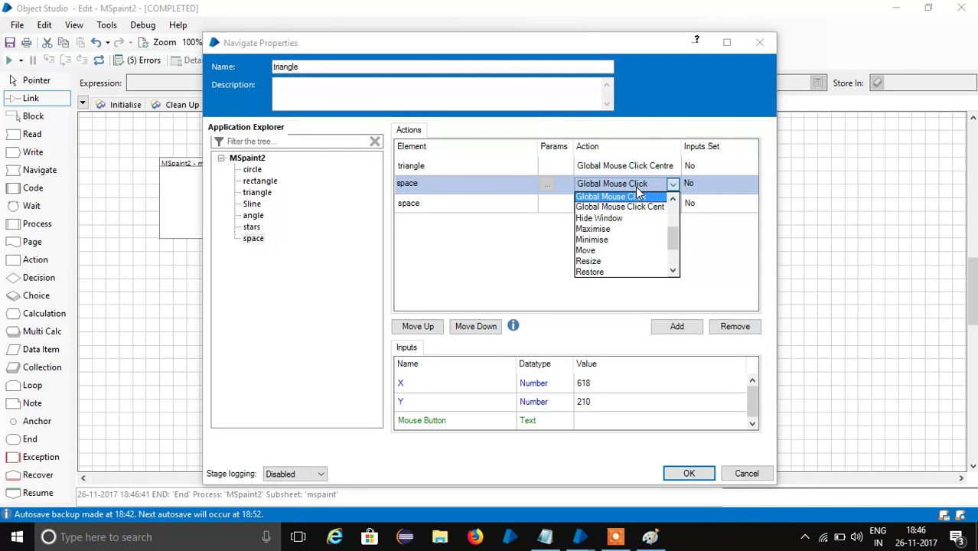
left_click(701, 222)
double_click(663, 203)
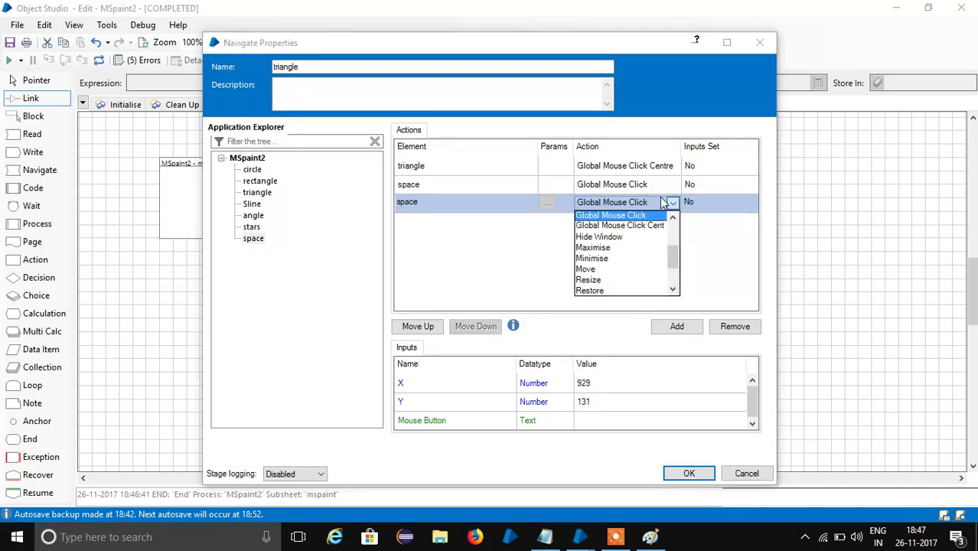
left_click(694, 226)
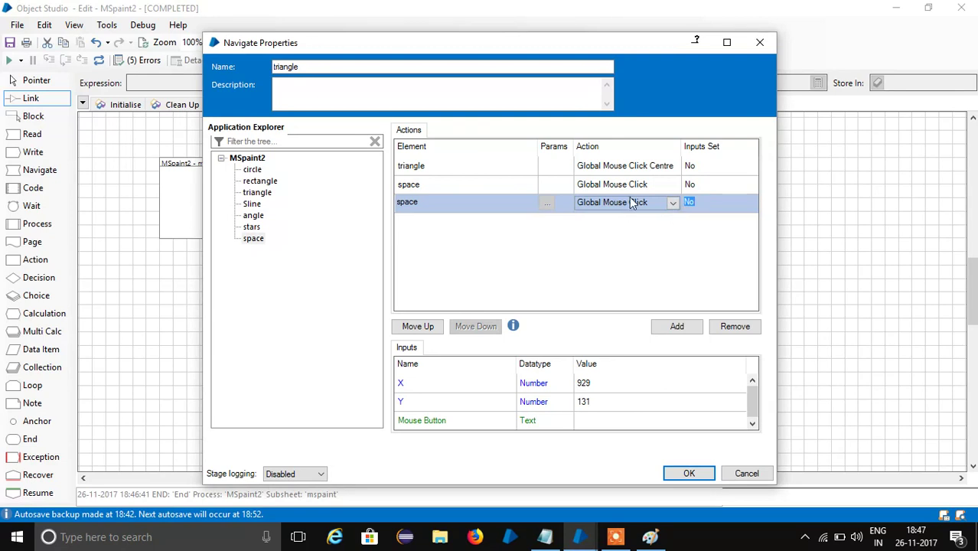
Change the triangle element's action to Global Mouse Click and set its X input to 618
double_click(637, 165)
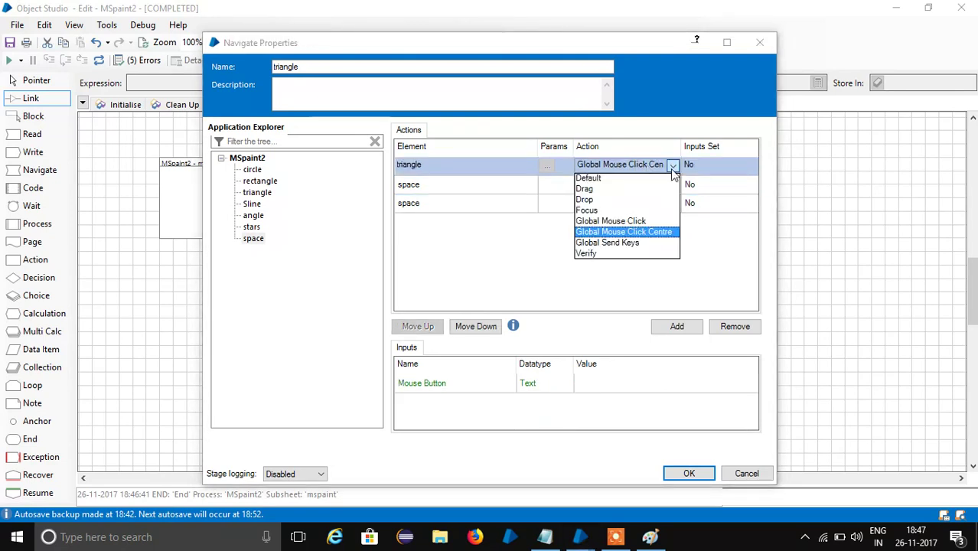
left_click(646, 222)
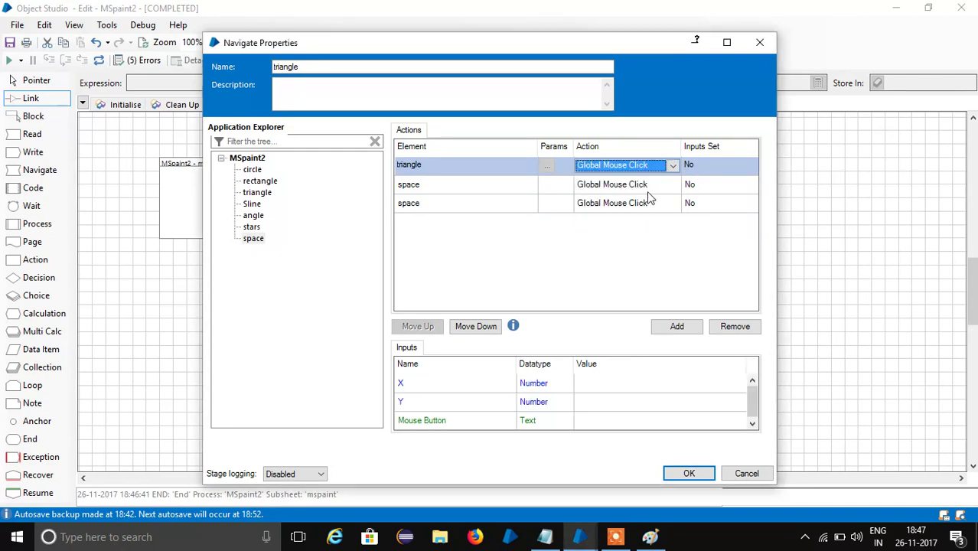
left_click(603, 380)
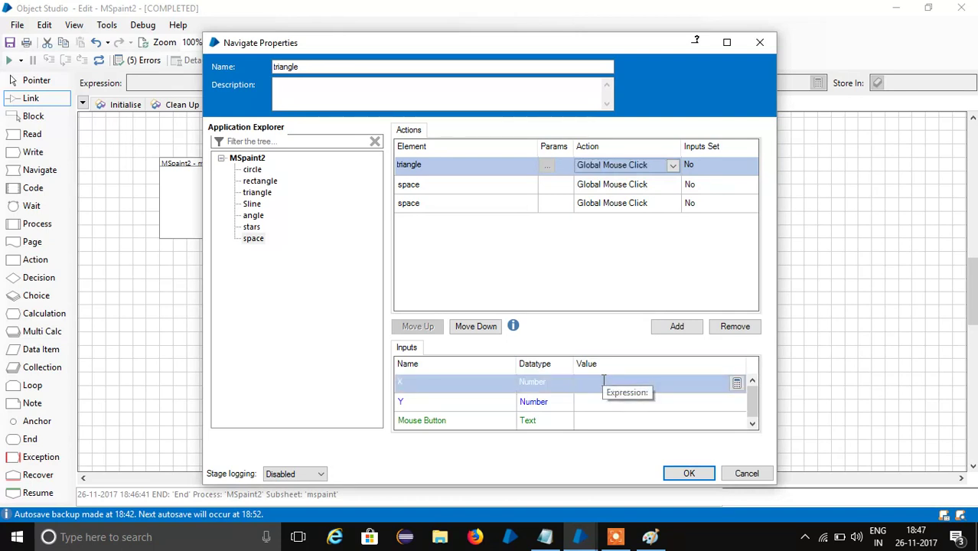
type("618")
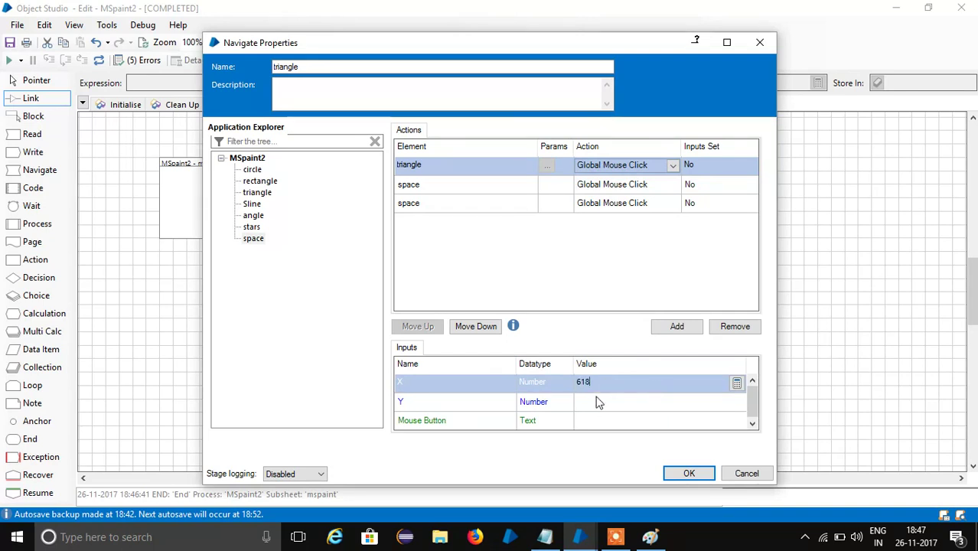
left_click(597, 400)
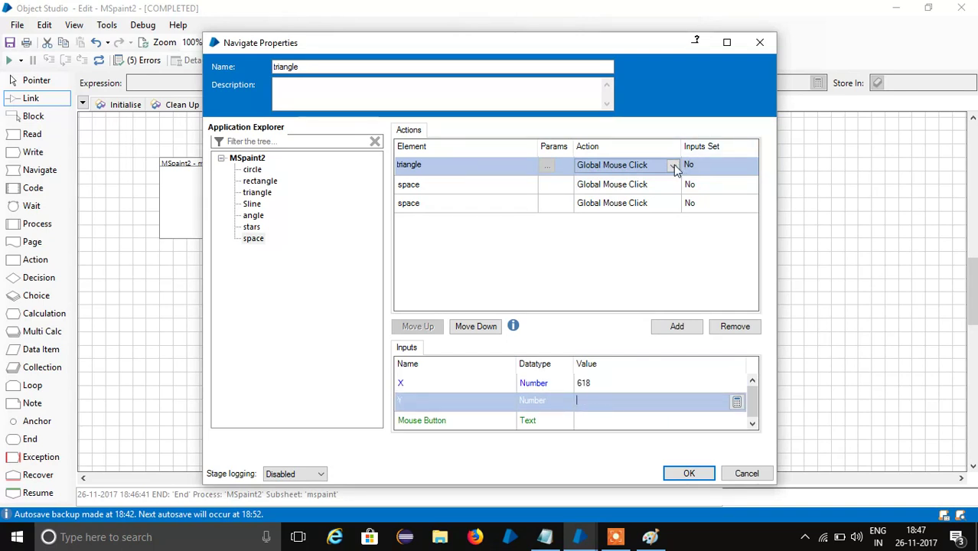